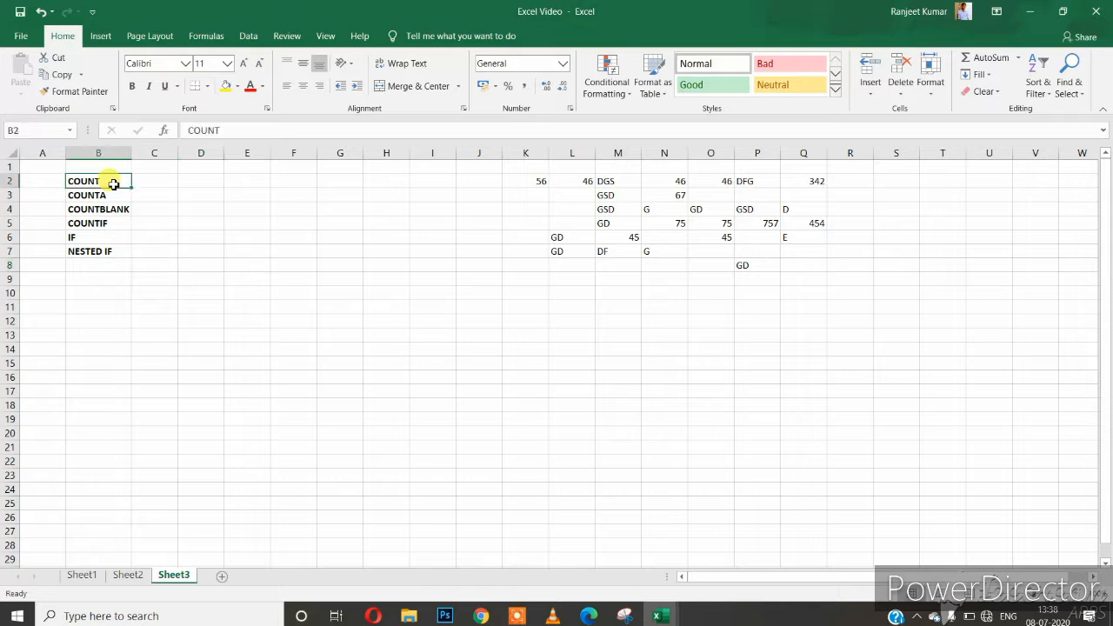
# Review the list of function names in B2:B7, from COUNT to NESTED IF
pyautogui.click(90, 221)
pyautogui.click(94, 184)
pyautogui.moveTo(99, 192); pyautogui.dragTo(96, 198)
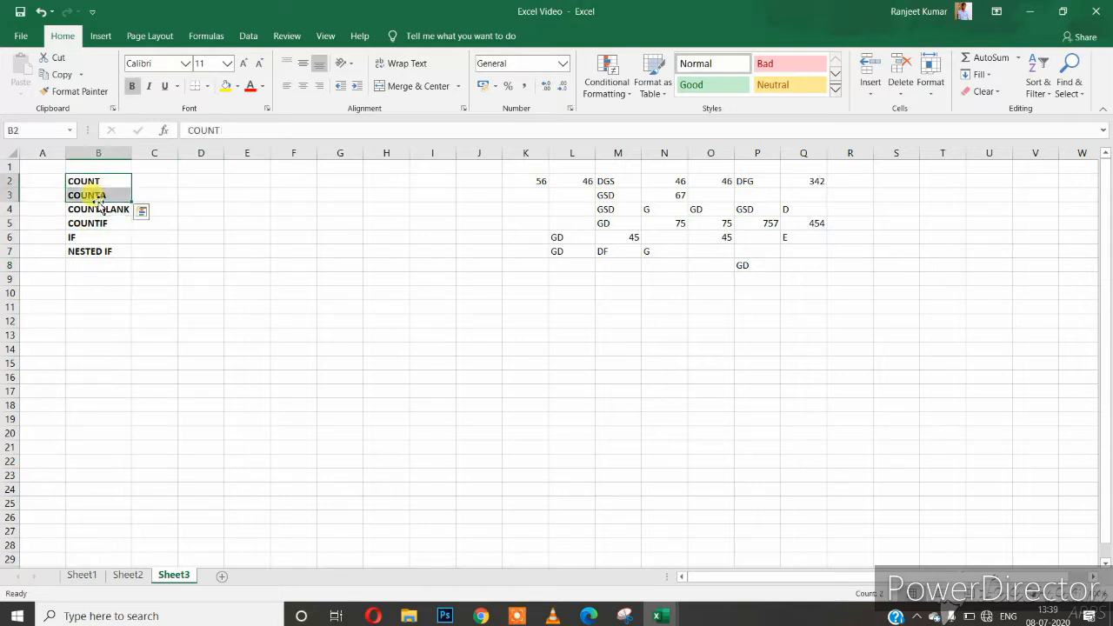
pyautogui.click(96, 223)
pyautogui.click(95, 235)
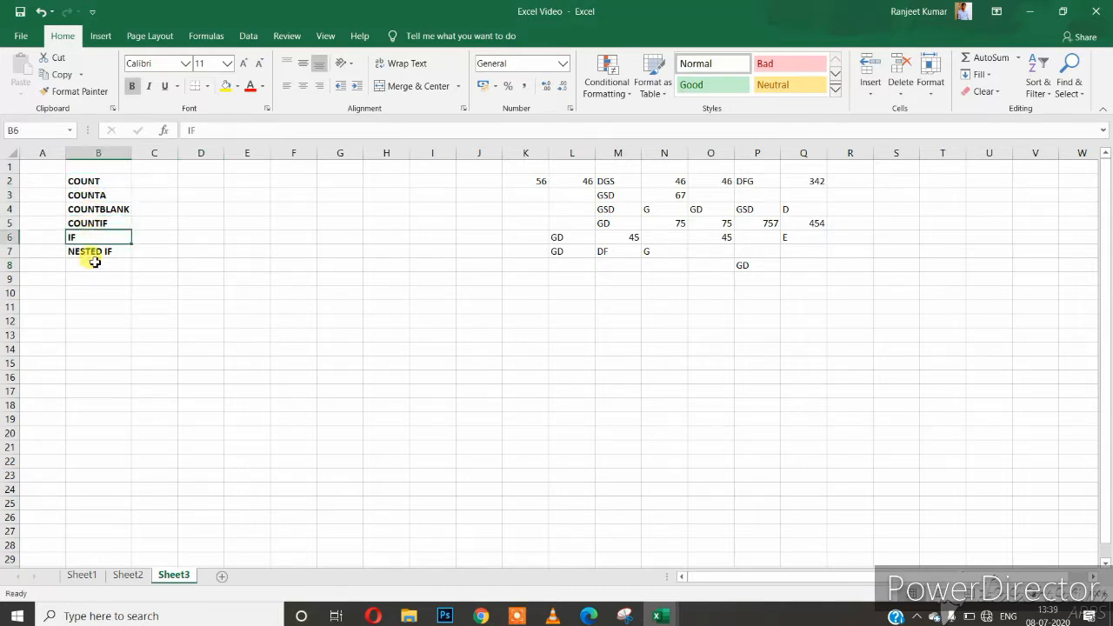
pyautogui.click(95, 253)
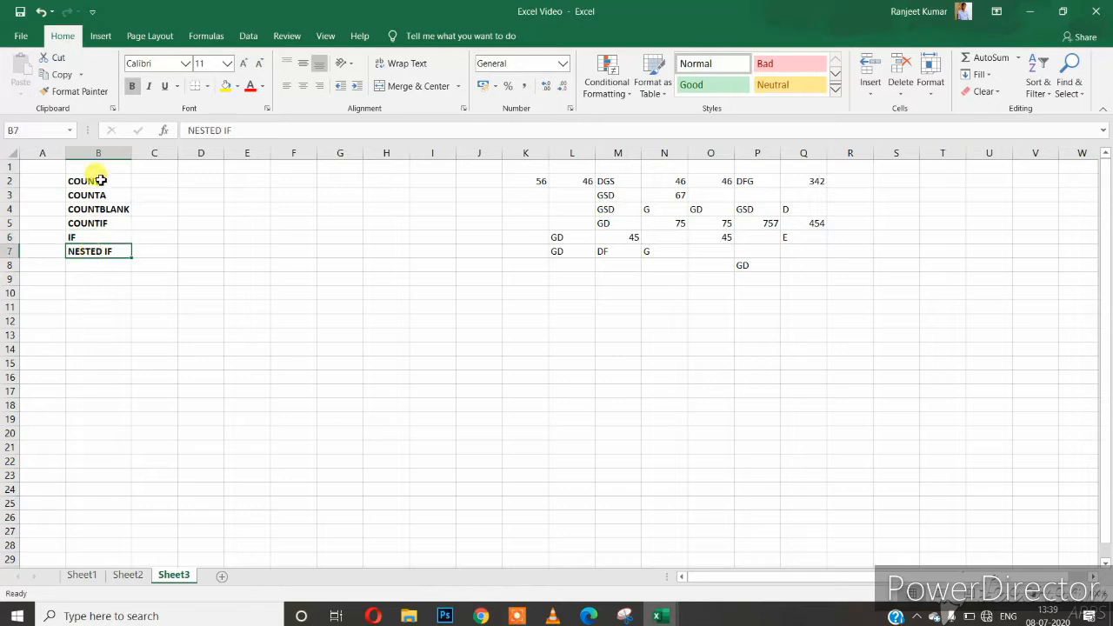
pyautogui.moveTo(100, 180); pyautogui.dragTo(95, 250)
pyautogui.click(205, 183)
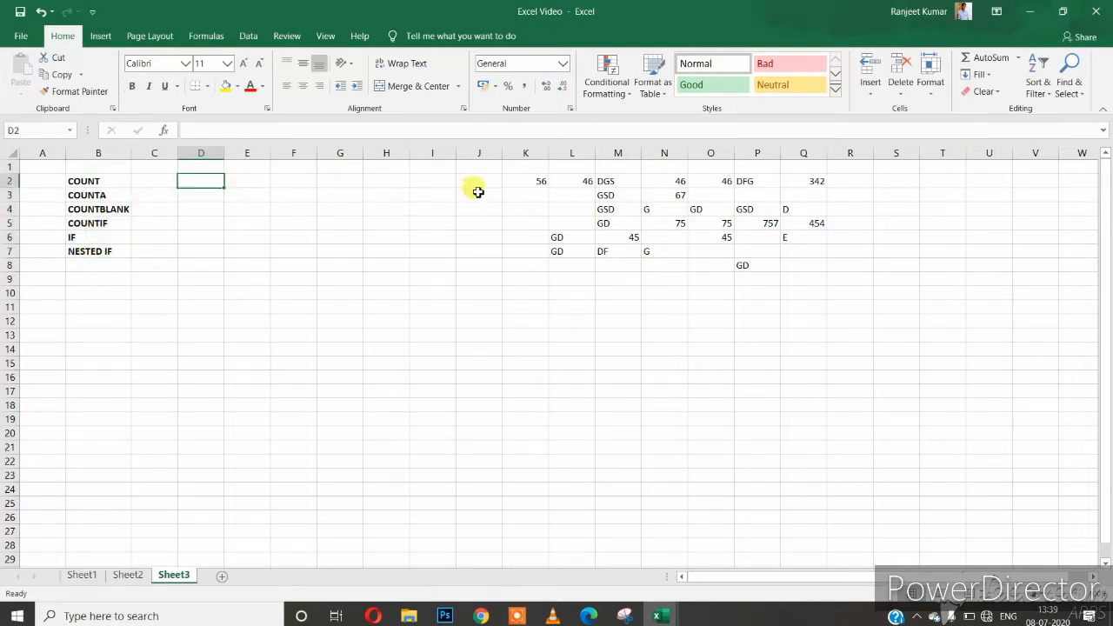
# Apply outside borders around the data range K2:Q8
pyautogui.moveTo(532, 180); pyautogui.dragTo(810, 264)
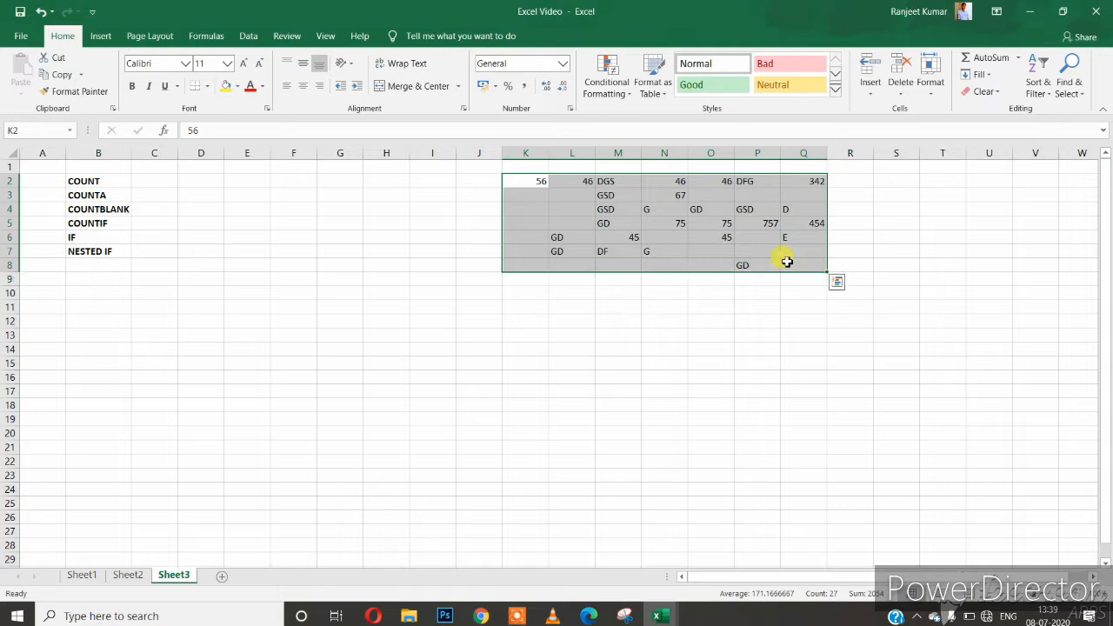
pyautogui.click(210, 86)
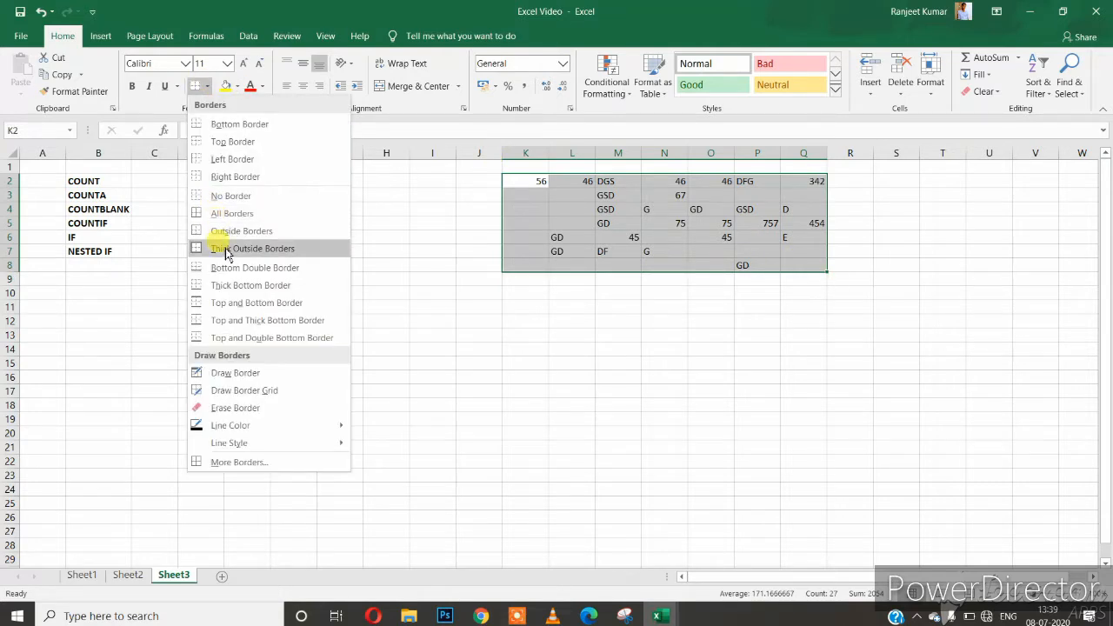
pyautogui.click(232, 233)
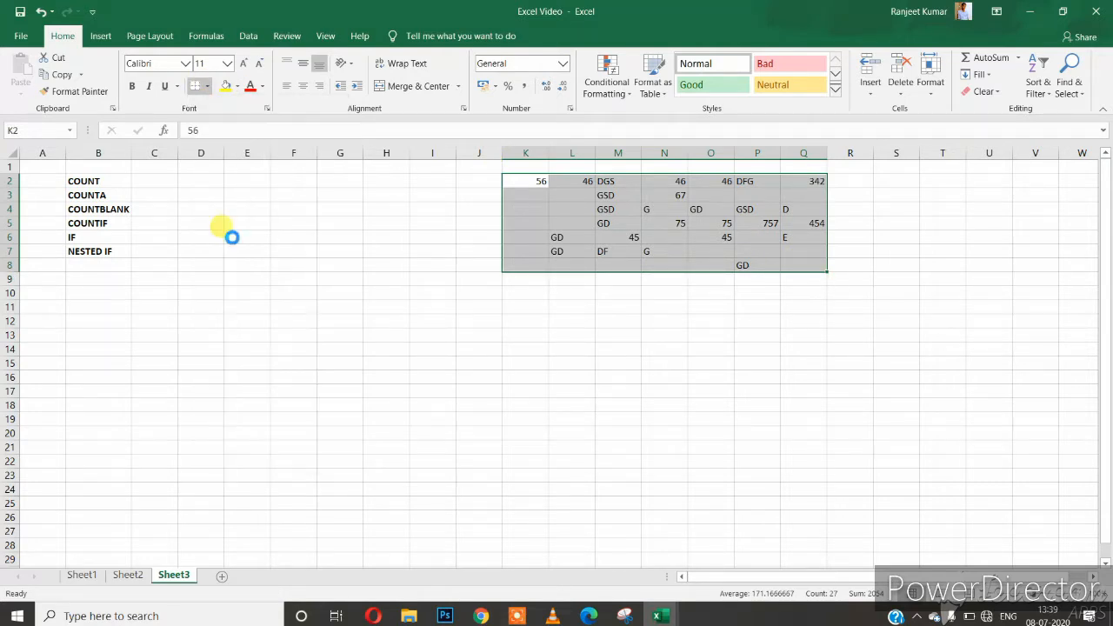
pyautogui.click(582, 335)
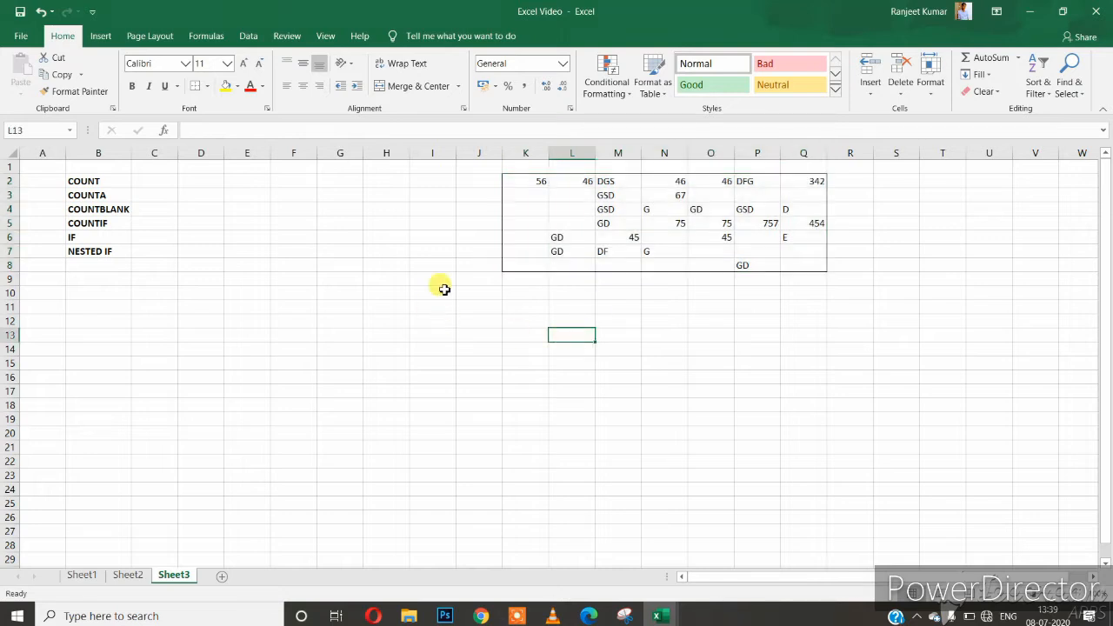
# Enter the heading COUNT in cell D2 and make it bold
pyautogui.click(182, 180)
pyautogui.write('C')
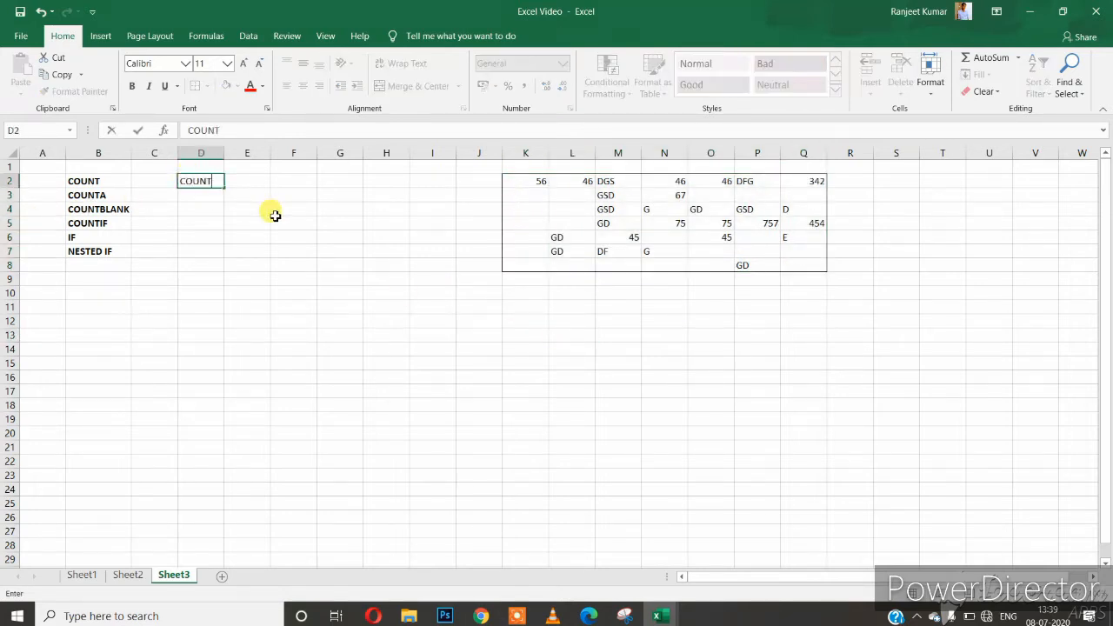
pyautogui.write('OUNT')
pyautogui.press('Return')
pyautogui.press('Right')
pyautogui.press('Left')
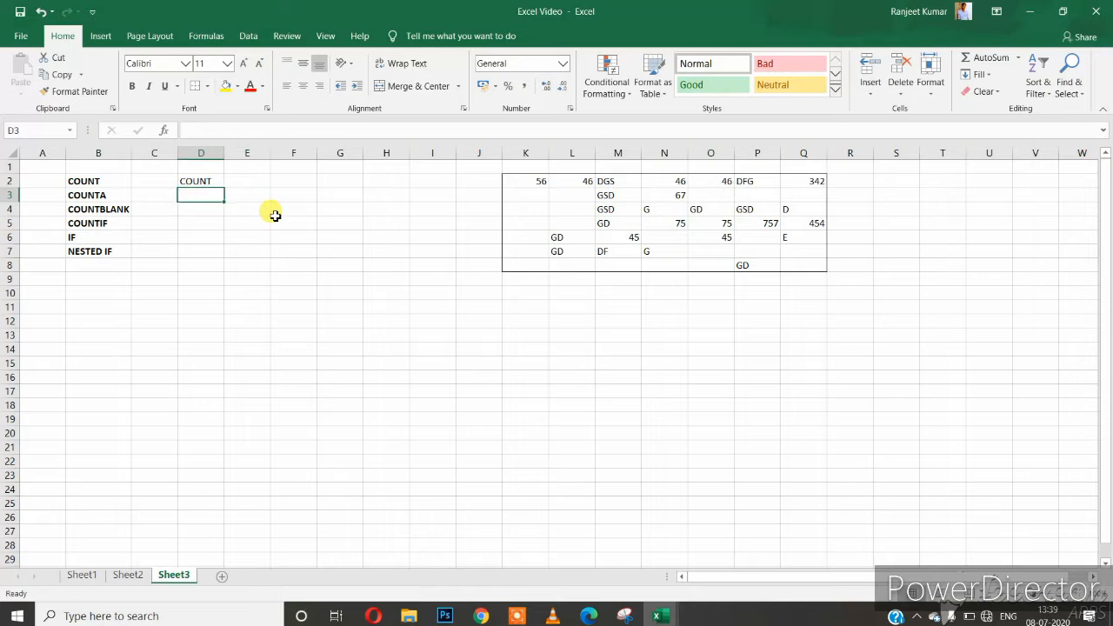
pyautogui.hotkey('ctrl', 'space')
# Enter the formula =COUNT(K2:Q8) in E3 and check its result against the numeric cells in row 2
pyautogui.press('Right')
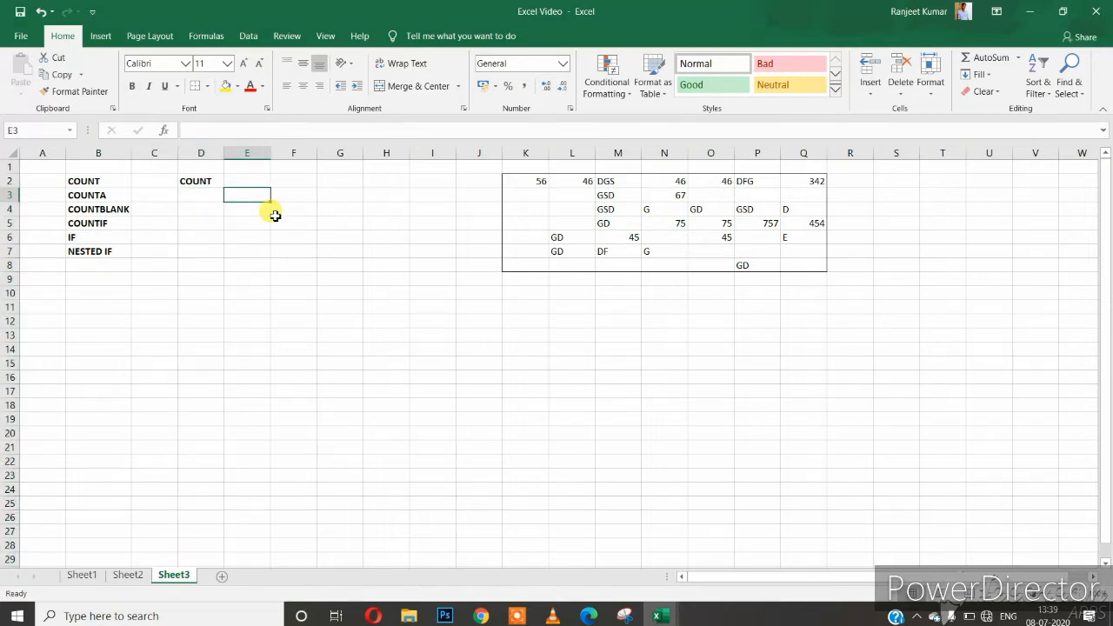
pyautogui.write('=COUN')
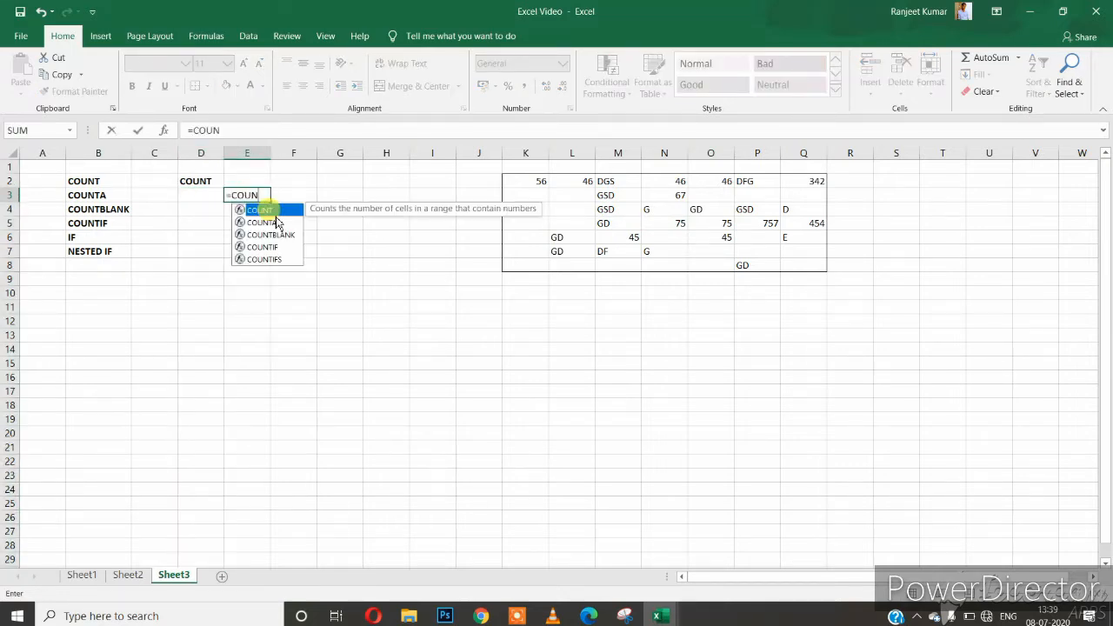
pyautogui.write('T(')
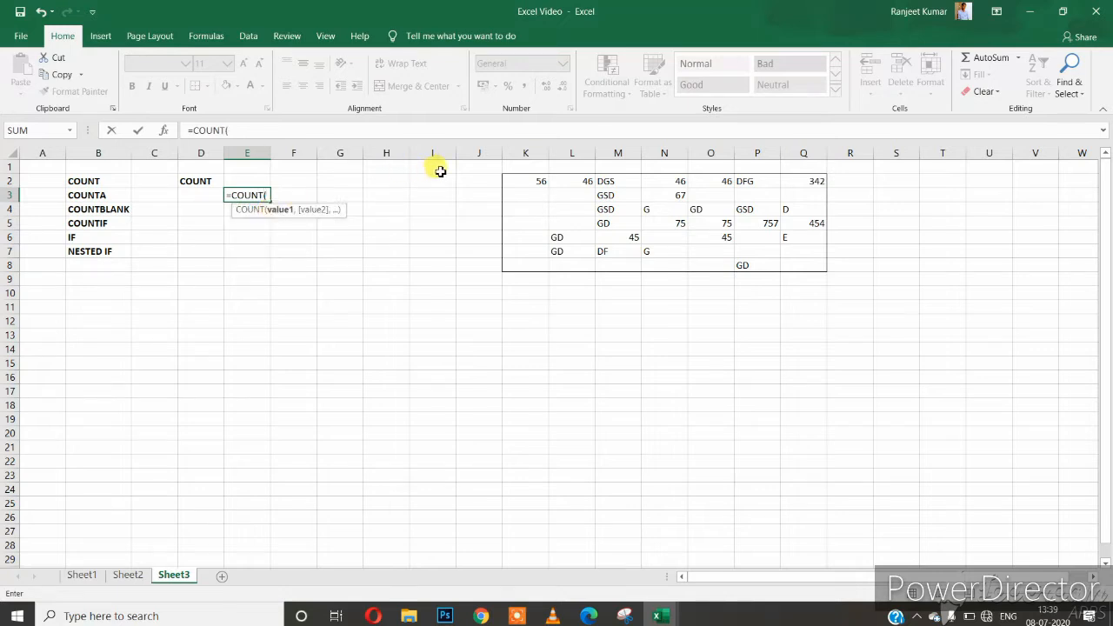
pyautogui.moveTo(511, 180); pyautogui.dragTo(783, 261)
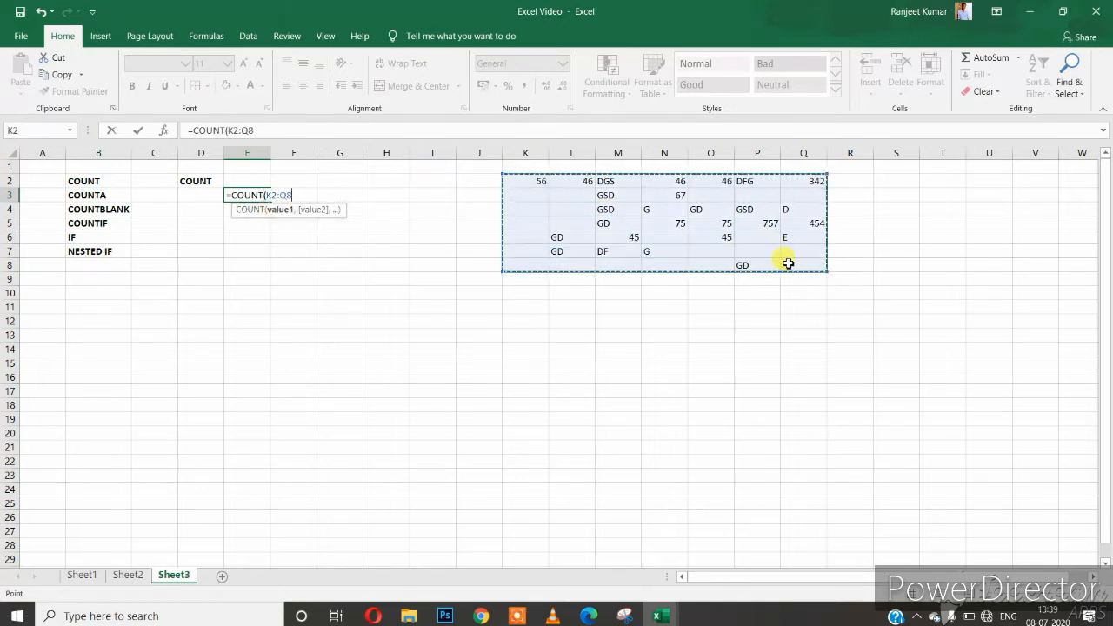
pyautogui.write(')')
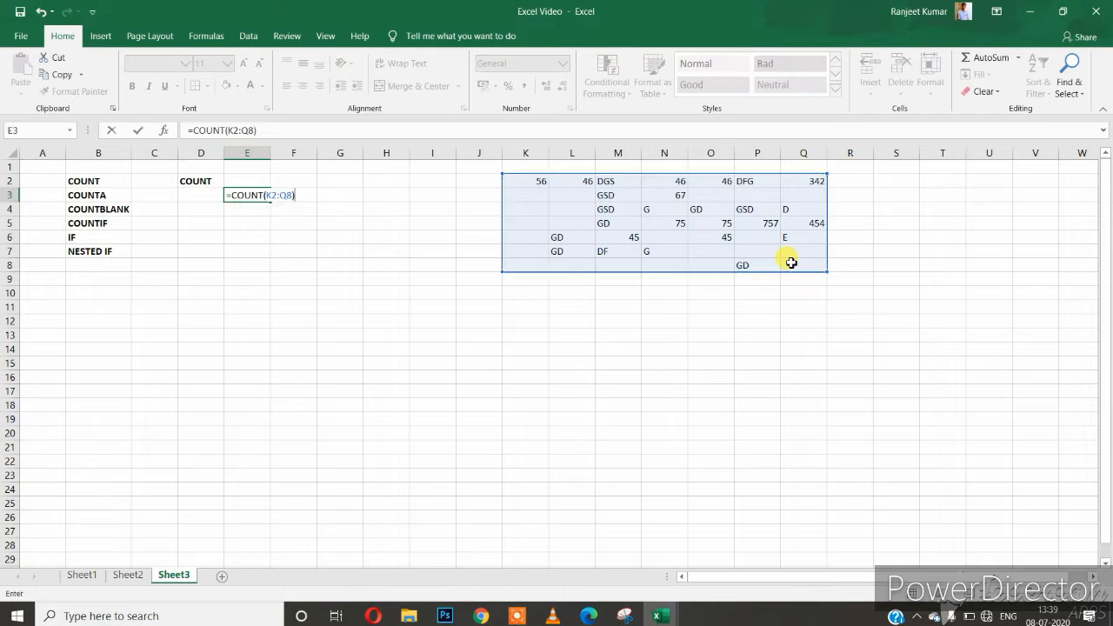
pyautogui.press('Return')
pyautogui.press('Up')
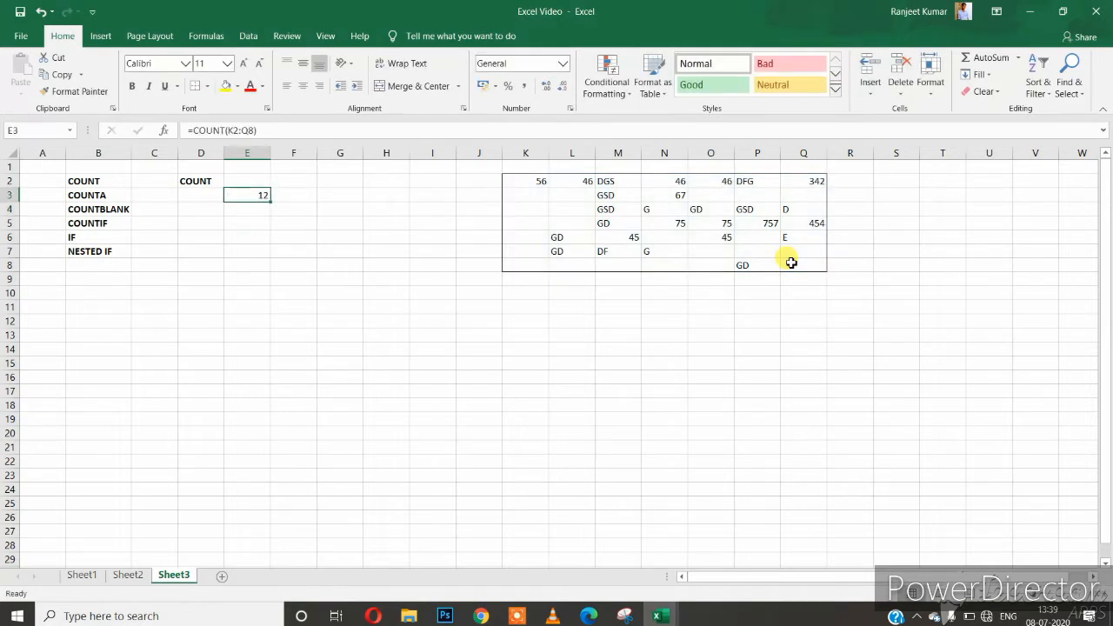
pyautogui.click(517, 181)
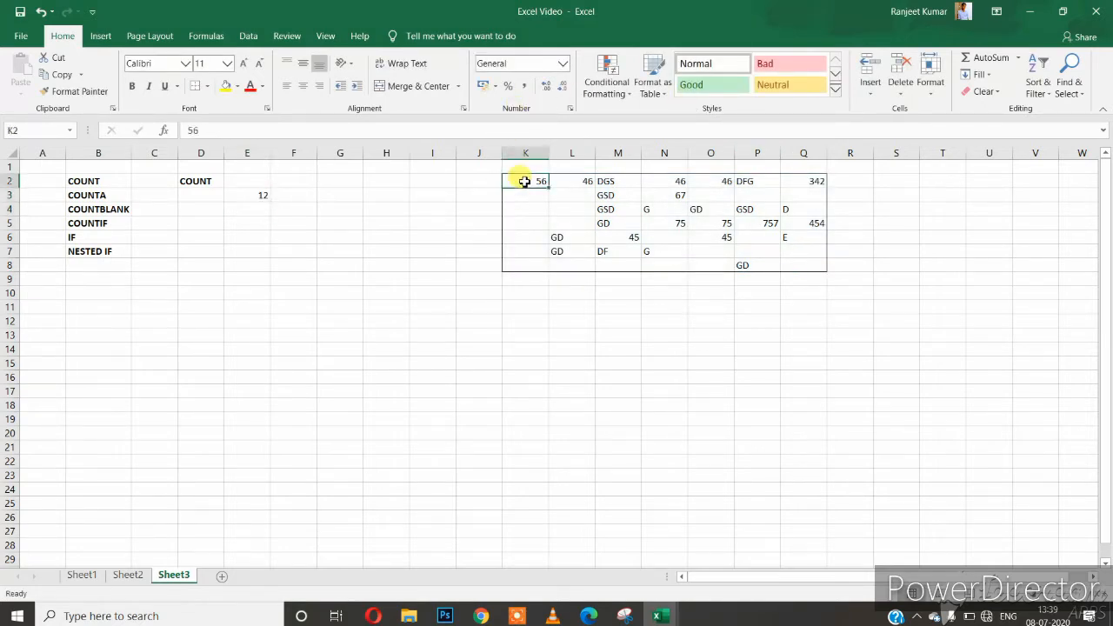
pyautogui.click(582, 181)
pyautogui.click(665, 180)
pyautogui.click(711, 180)
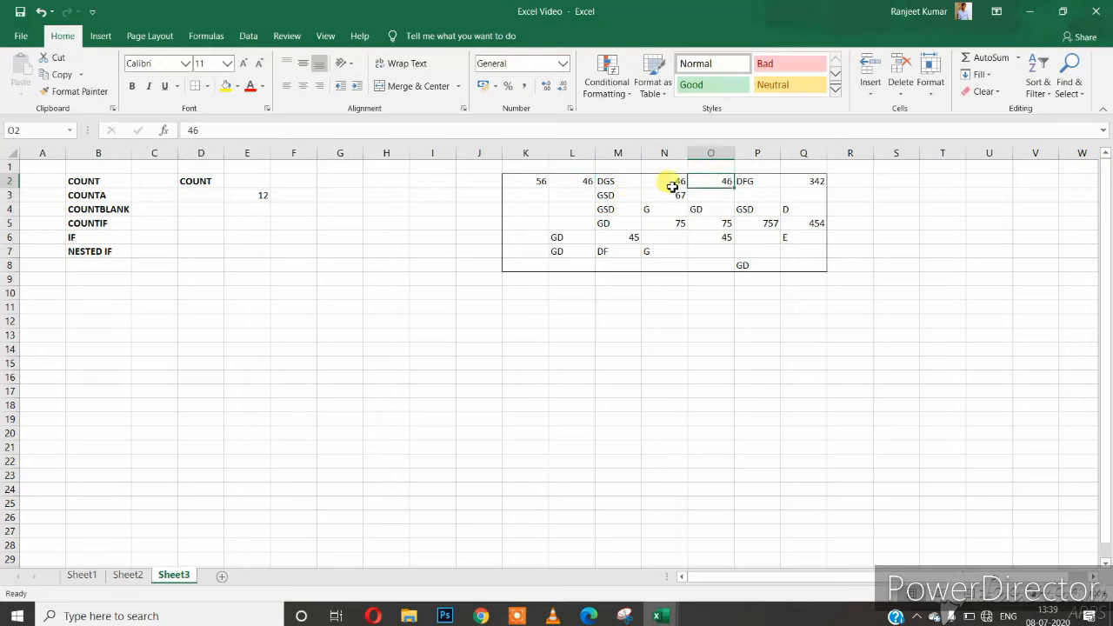
pyautogui.click(262, 197)
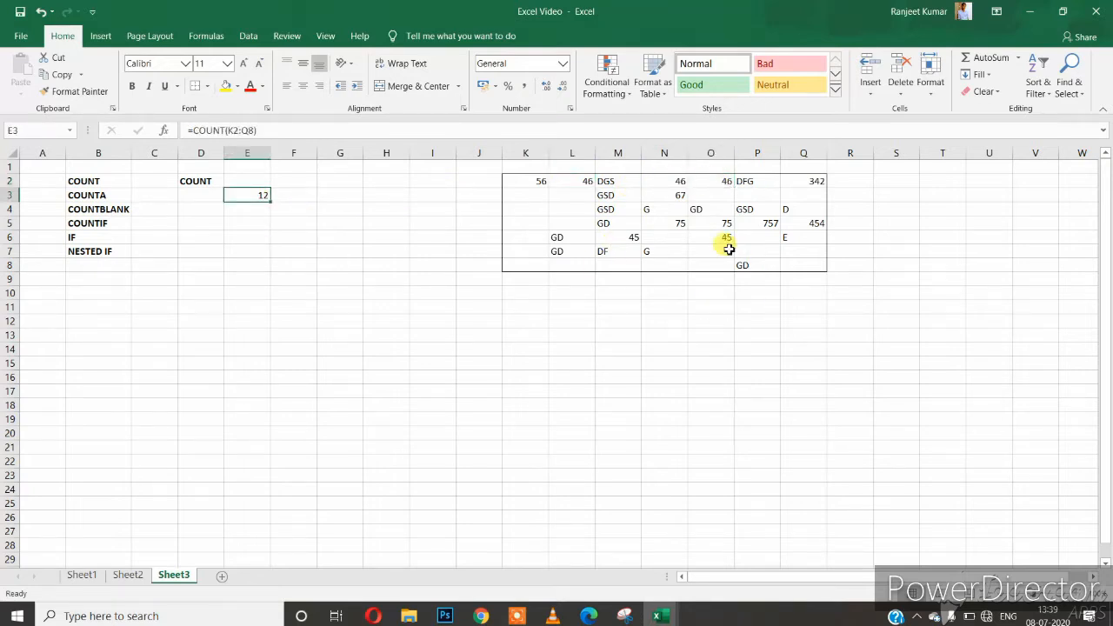
# Enter the heading COUNTA in cell D5
pyautogui.click(196, 220)
pyautogui.write('C')
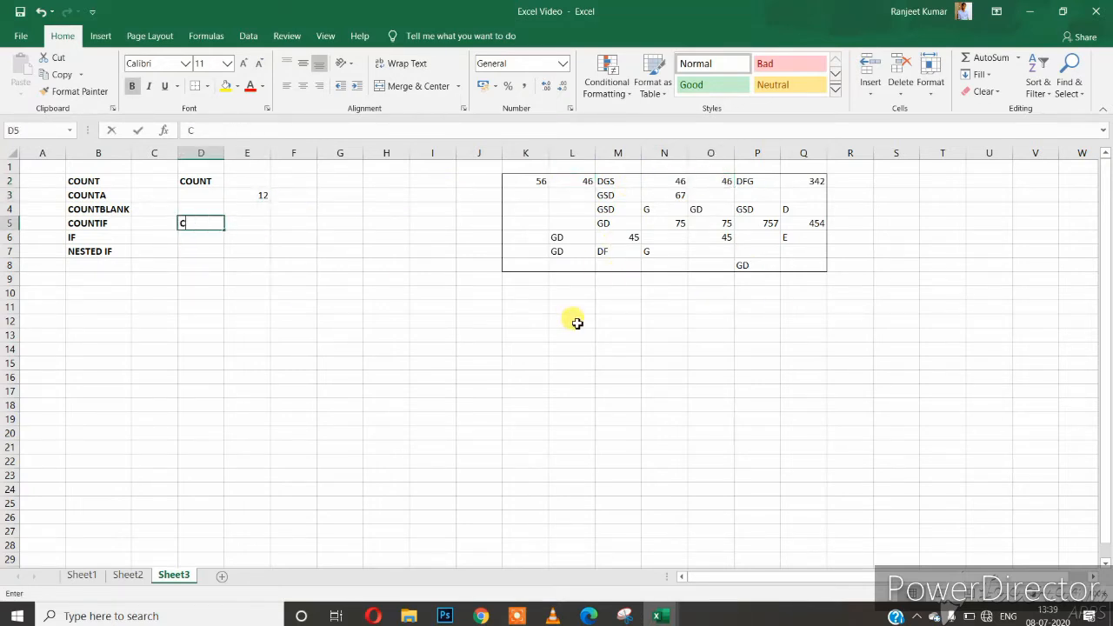
pyautogui.write('OUNTA')
pyautogui.press('Return')
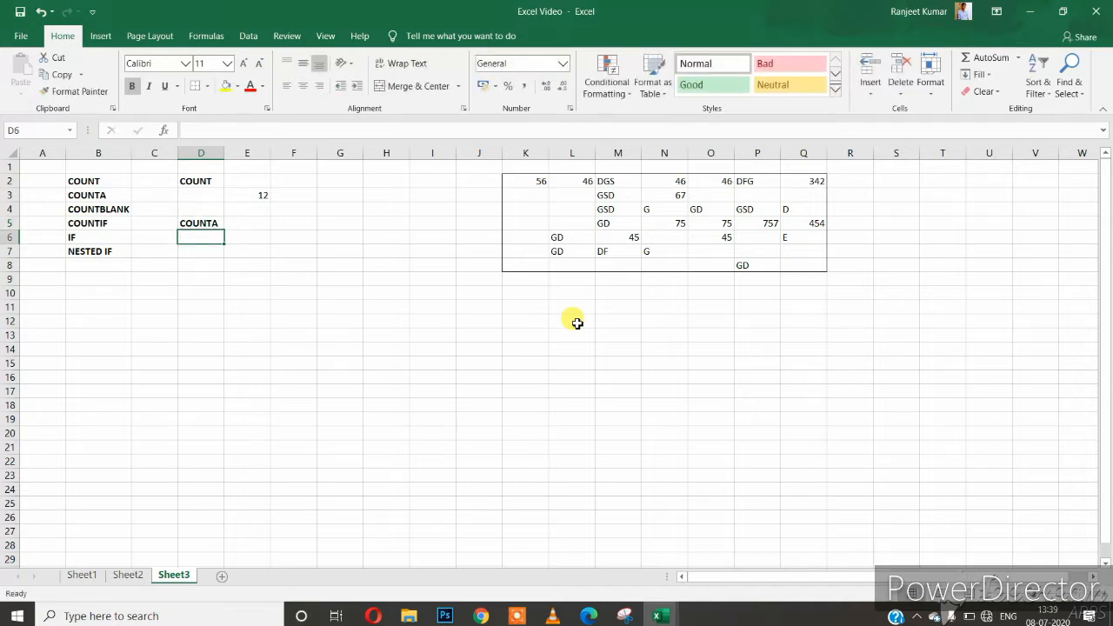
# Count the non-empty cells of the data range in E6 with =COUNTA(K2:Q8)
pyautogui.press('Right')
pyautogui.write('=COU')
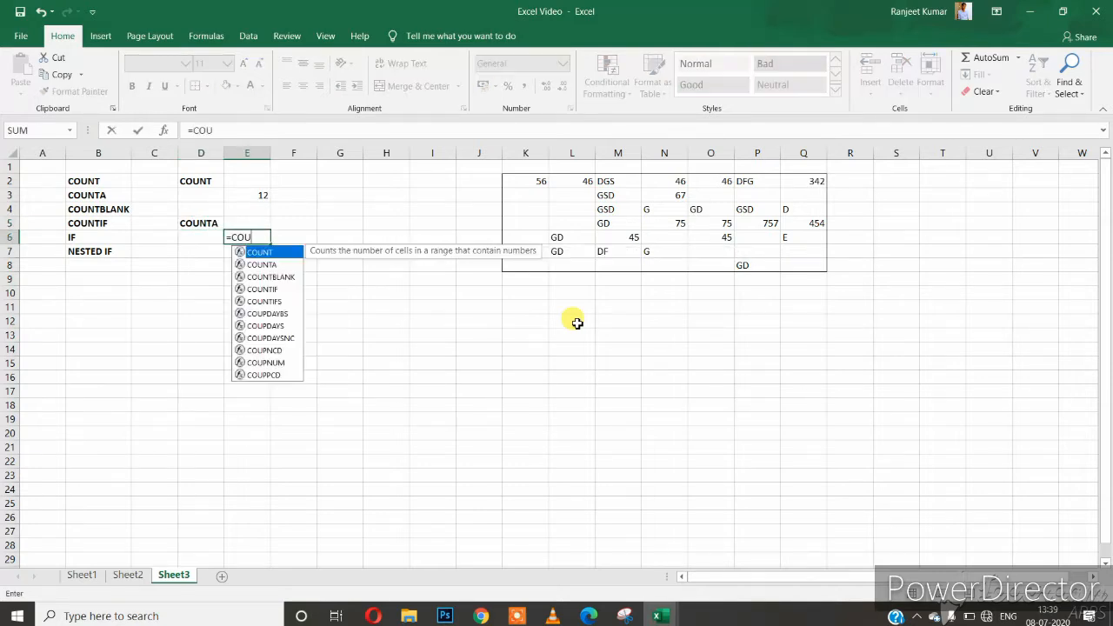
pyautogui.write('NTA(')
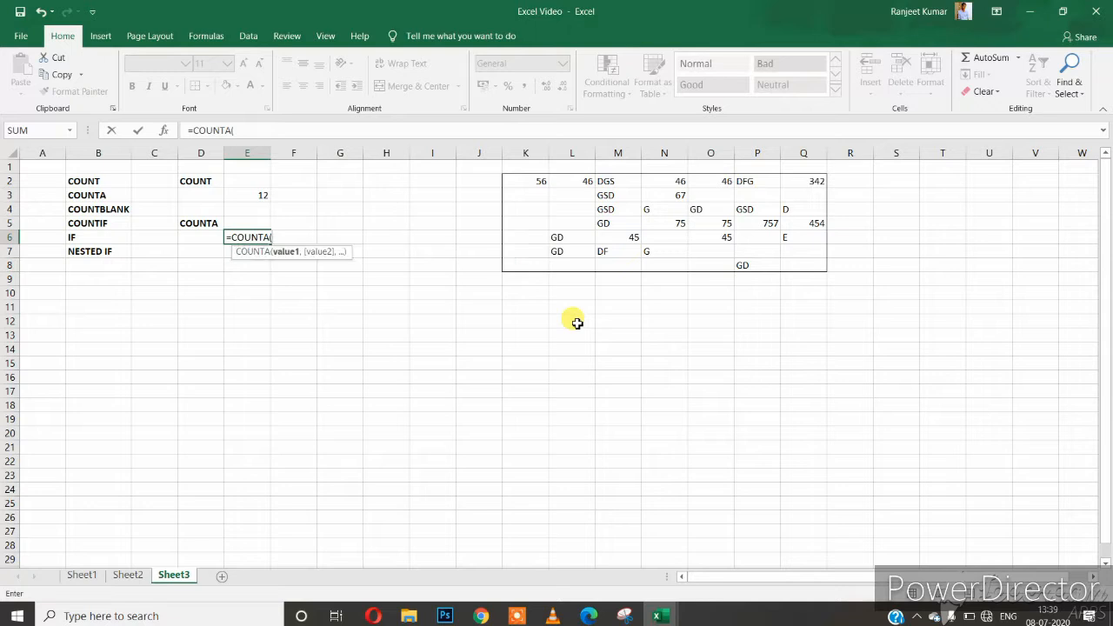
pyautogui.moveTo(516, 179); pyautogui.dragTo(801, 272)
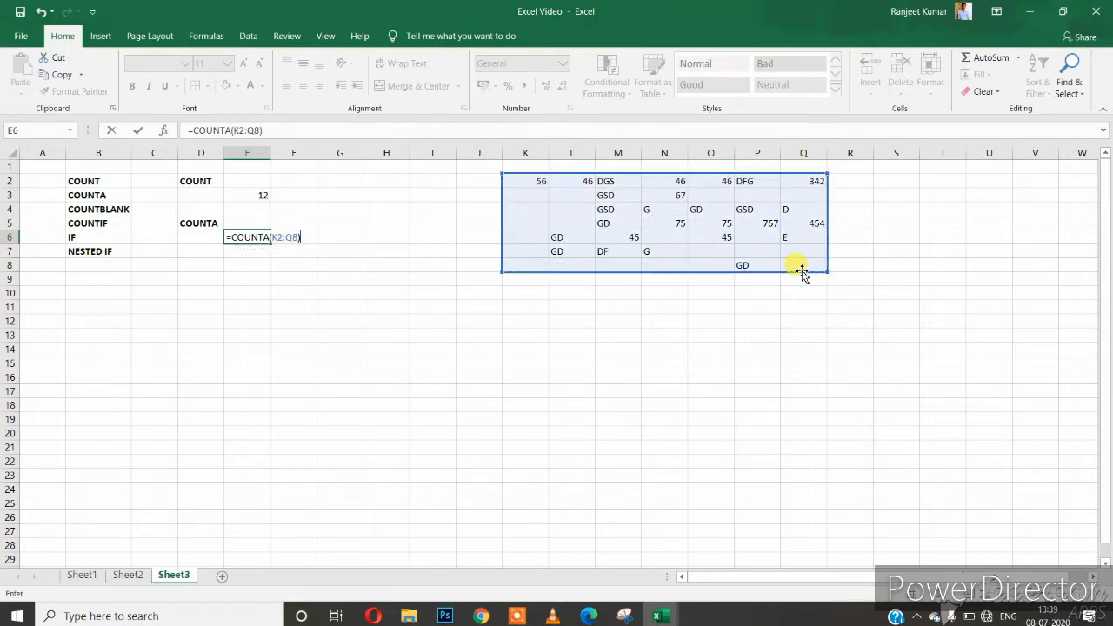
pyautogui.press('Return')
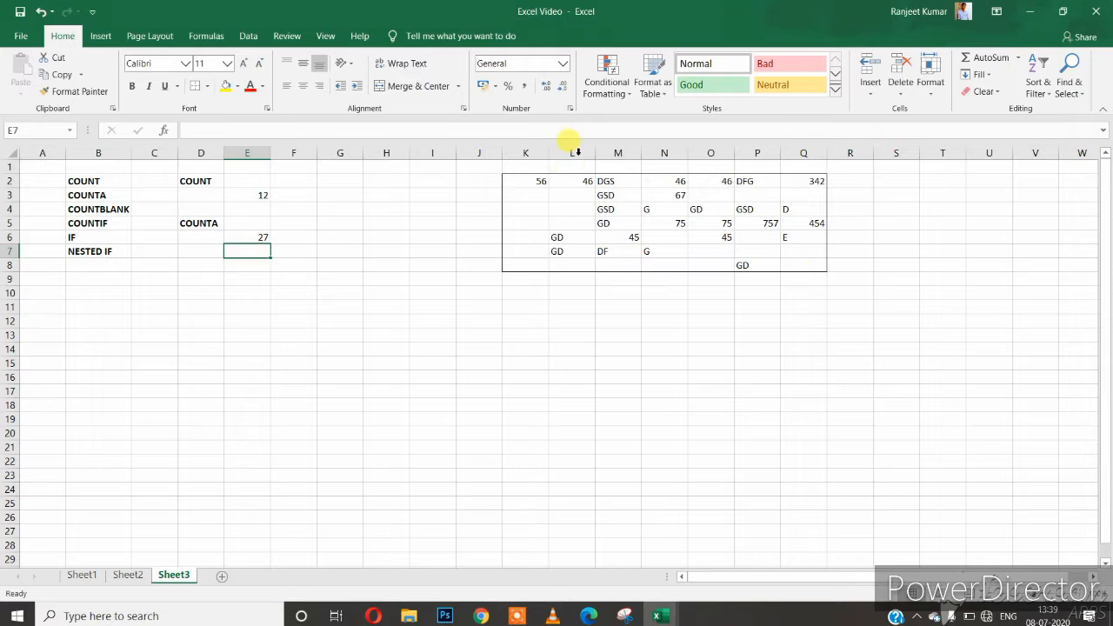
# Check the COUNTA result in E6 against the number and text cells in K2:Q8
pyautogui.click(239, 235)
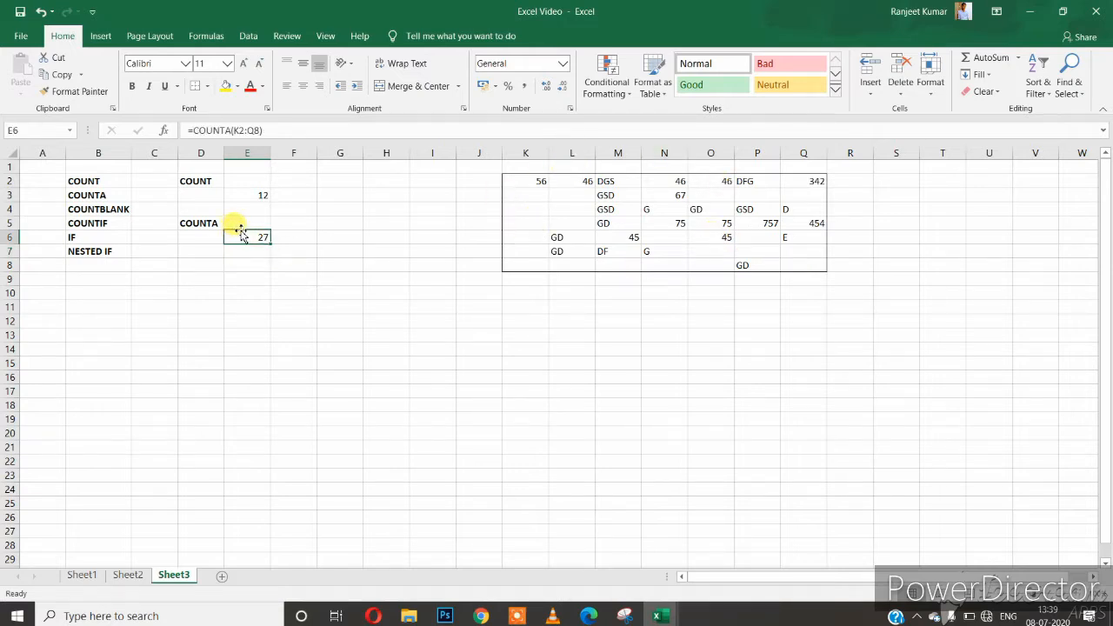
pyautogui.click(518, 181)
pyautogui.click(583, 181)
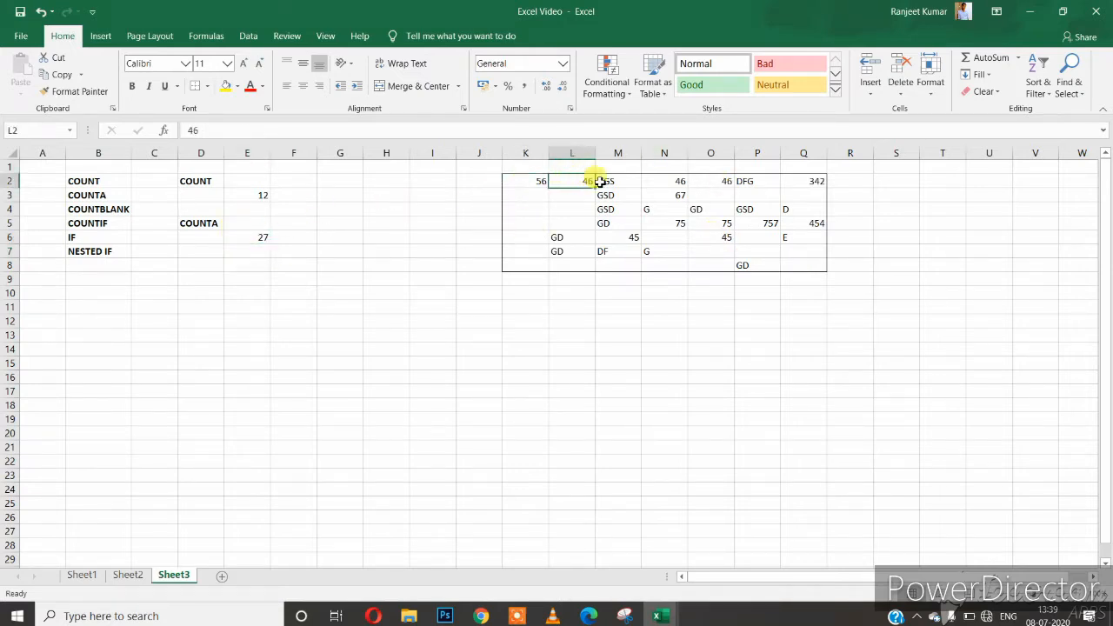
pyautogui.click(604, 181)
pyautogui.click(610, 199)
pyautogui.click(601, 227)
pyautogui.click(565, 235)
pyautogui.moveTo(529, 181); pyautogui.dragTo(808, 263)
pyautogui.click(250, 236)
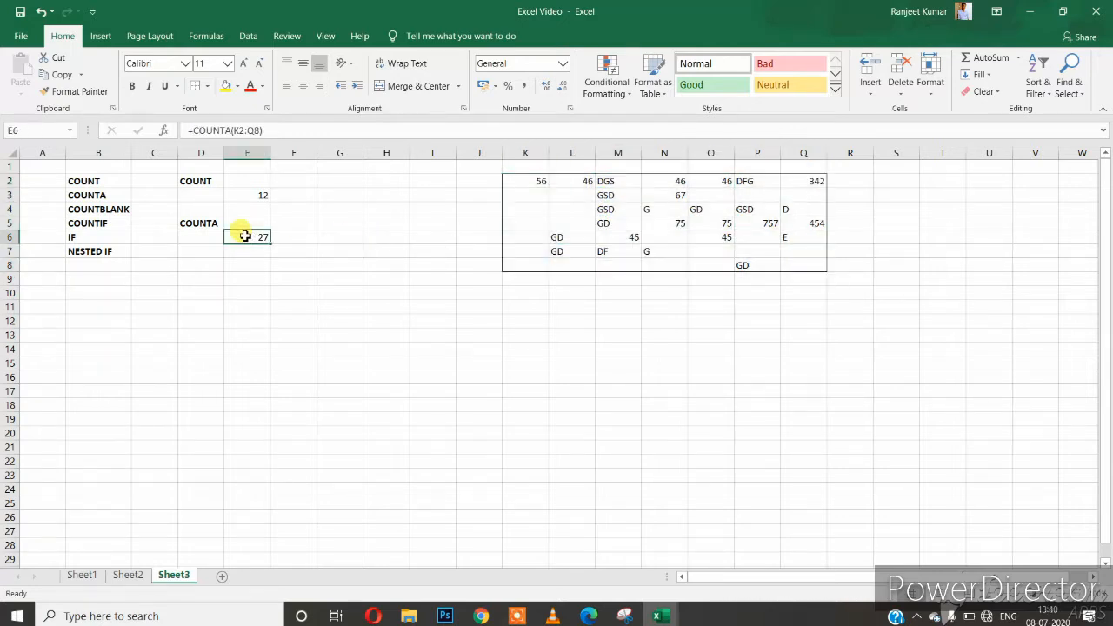
# Enter the heading COUNTBLANK in D8 and widen column D to fit the text
pyautogui.click(195, 265)
pyautogui.write('C')
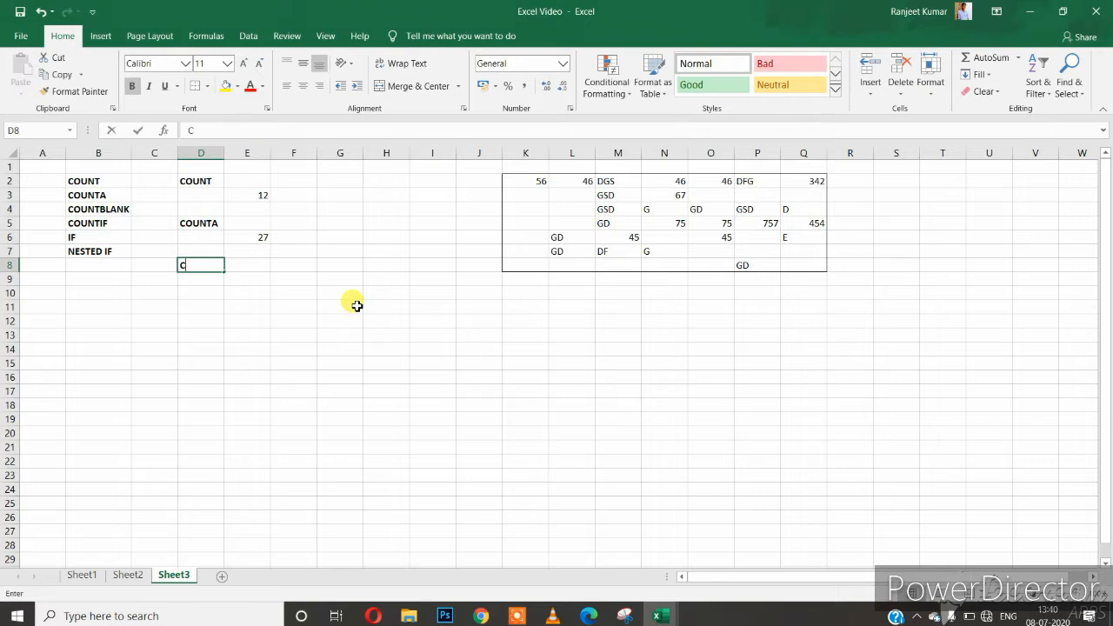
pyautogui.write('OUNTBLANK')
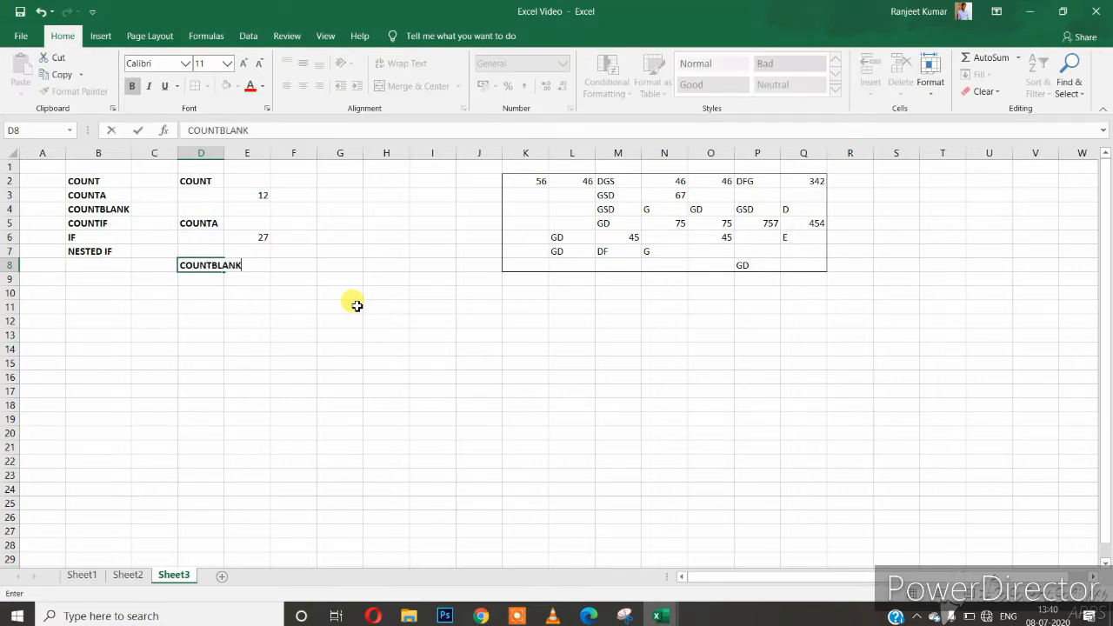
pyautogui.press('Return')
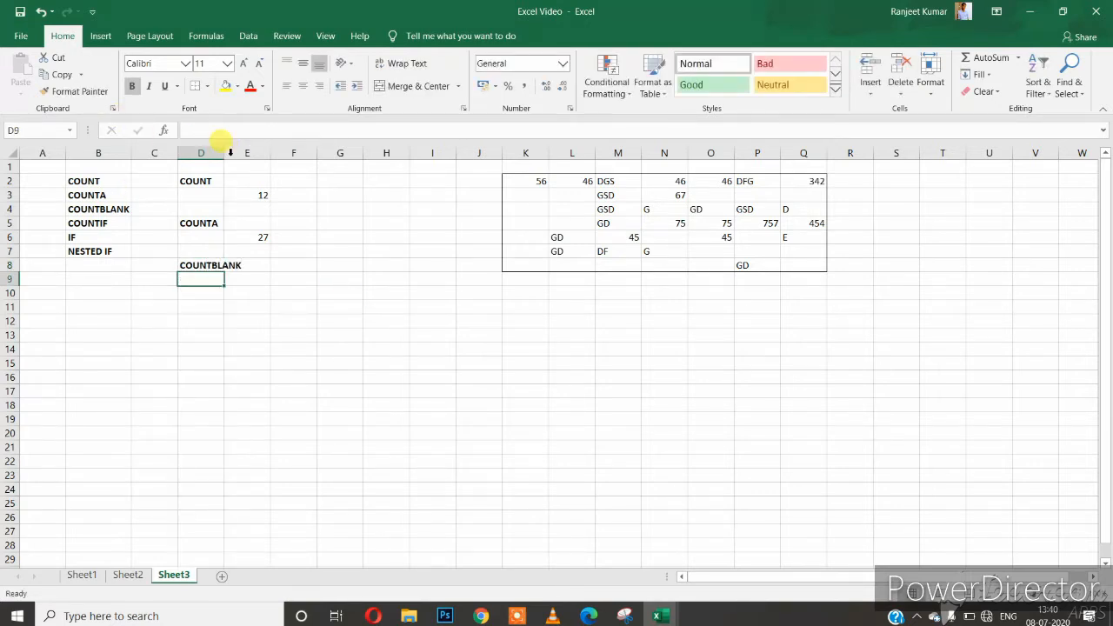
pyautogui.moveTo(228, 152); pyautogui.dragTo(246, 153)
# Count the empty cells of the data range in E9 with =COUNTBLANK(K2:Q8)
pyautogui.click(261, 280)
pyautogui.write('=C')
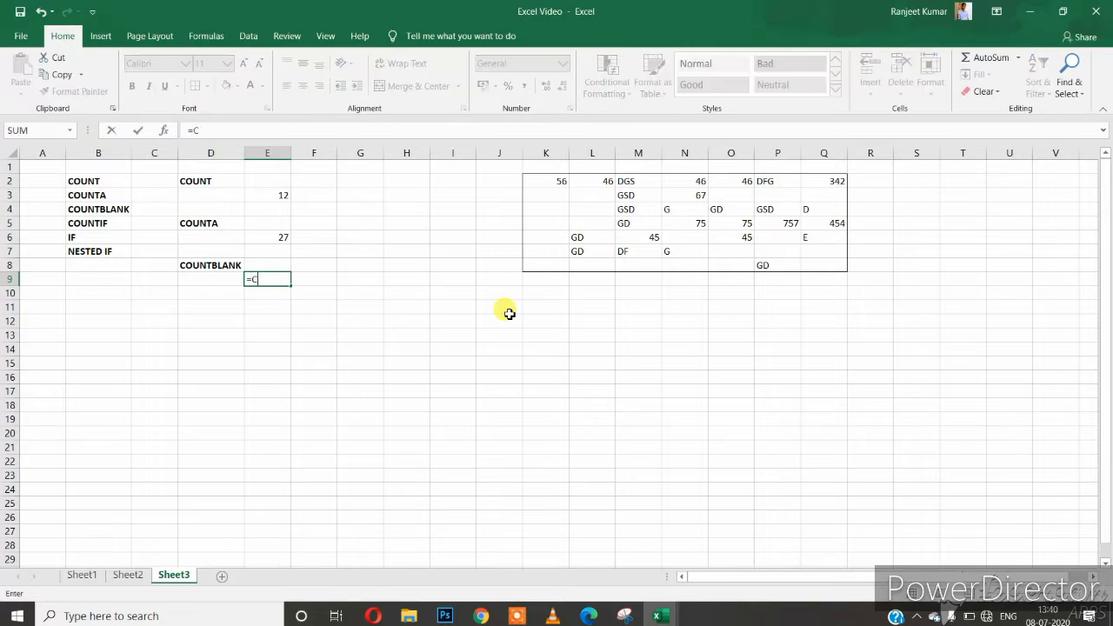
pyautogui.write('OUNTBLAN')
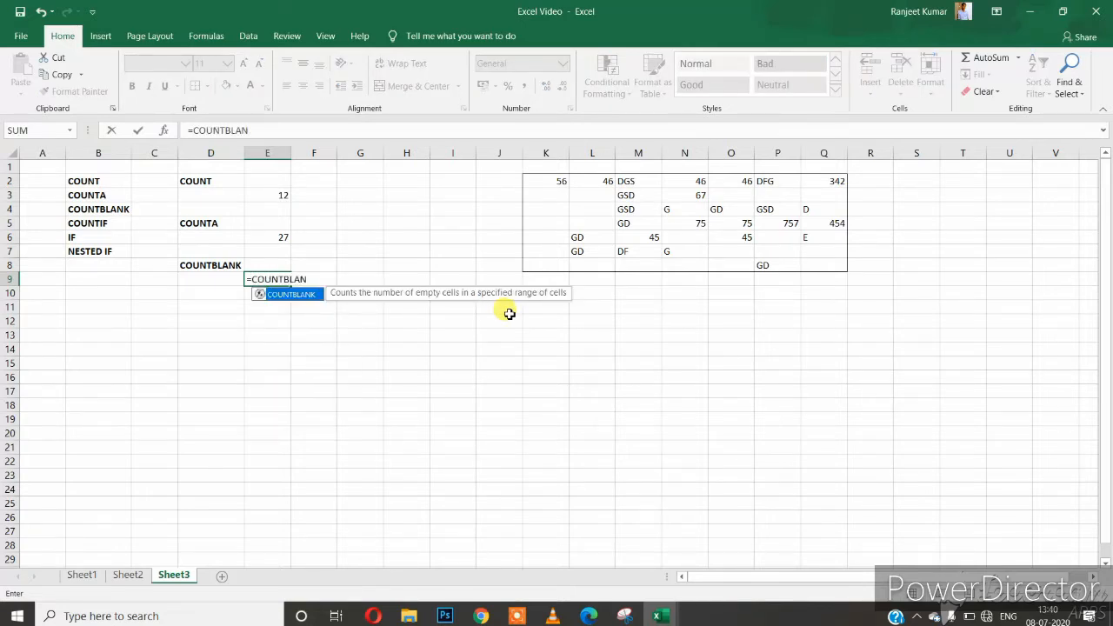
pyautogui.write('K(')
pyautogui.moveTo(548, 181); pyautogui.dragTo(808, 268)
pyautogui.press('Return')
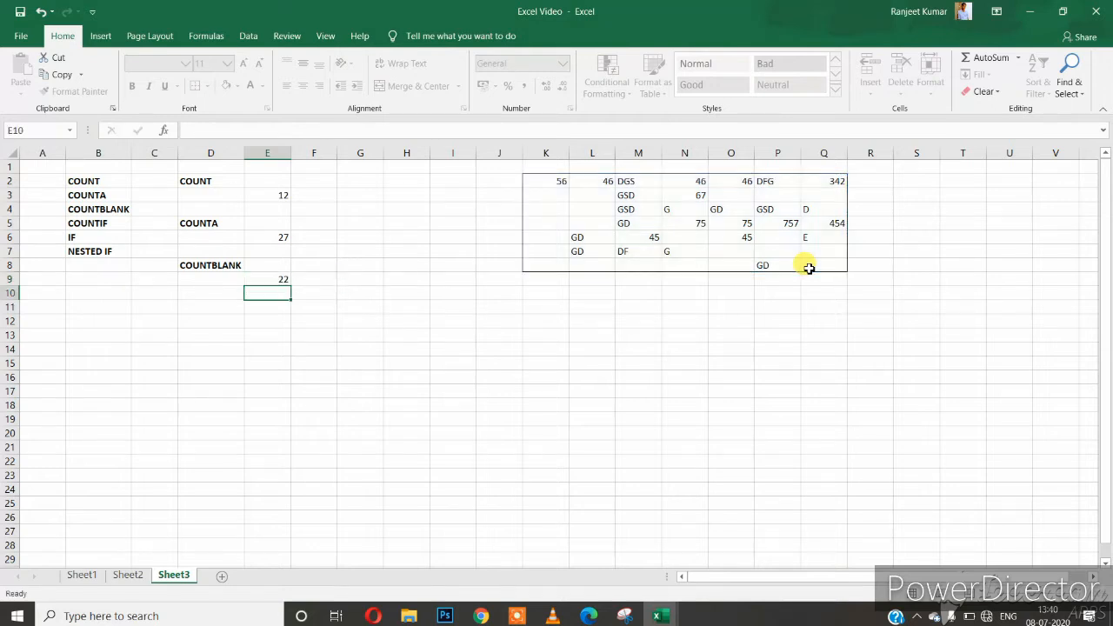
pyautogui.click(263, 278)
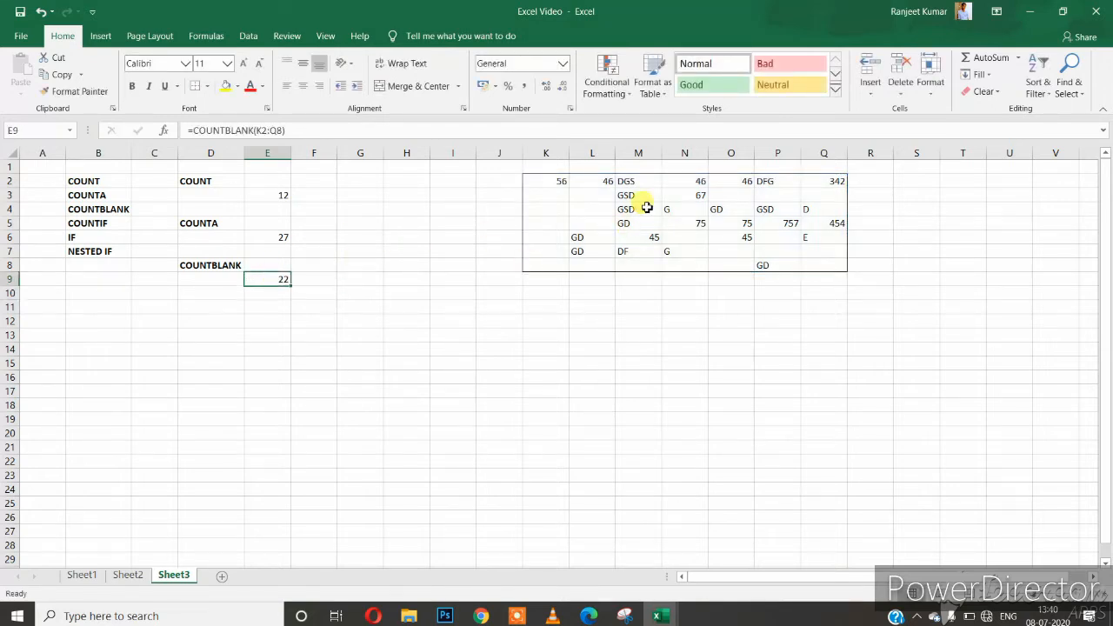
# Check the COUNTBLANK result in E9 against the empty cells in the data range K2:Q8
pyautogui.click(809, 235)
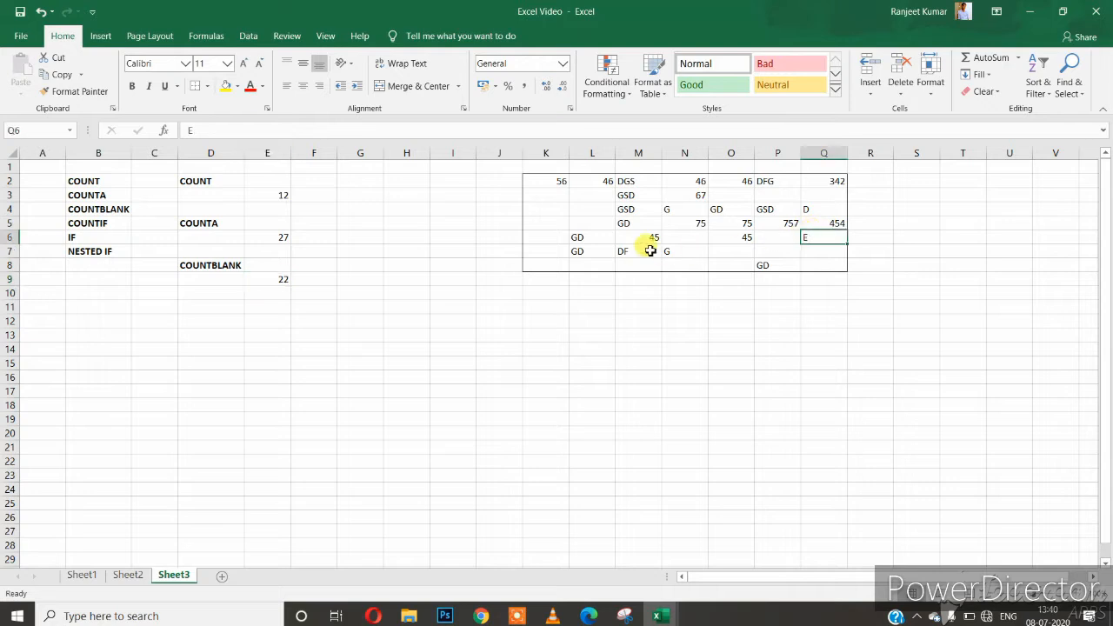
pyautogui.click(651, 249)
pyautogui.click(574, 195)
pyautogui.moveTo(551, 200); pyautogui.dragTo(547, 259)
pyautogui.click(583, 263)
pyautogui.click(586, 223)
pyautogui.click(587, 199)
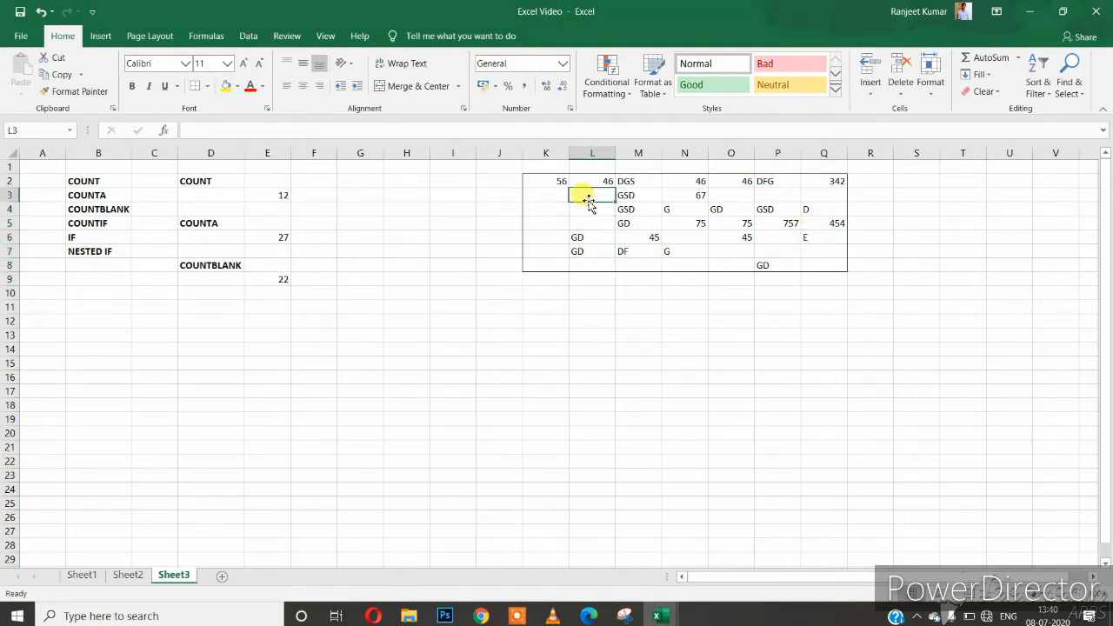
pyautogui.click(737, 193)
pyautogui.click(771, 195)
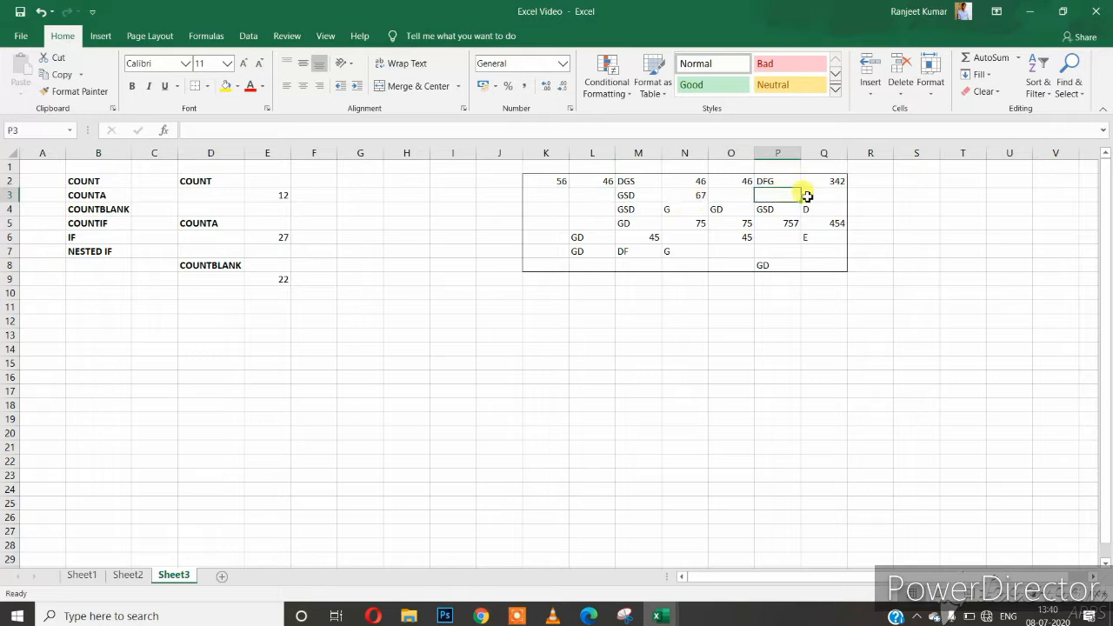
pyautogui.click(819, 193)
pyautogui.click(812, 262)
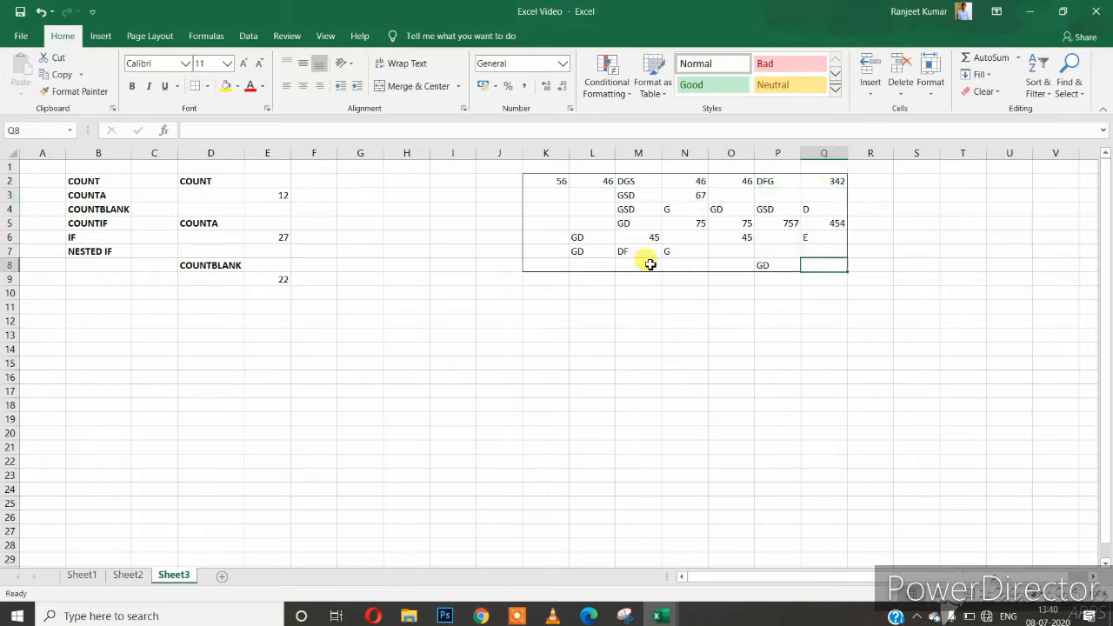
# Enter the heading COUNTIF in D11, two rows below the COUNTBLANK result
pyautogui.click(215, 280)
pyautogui.click(103, 215)
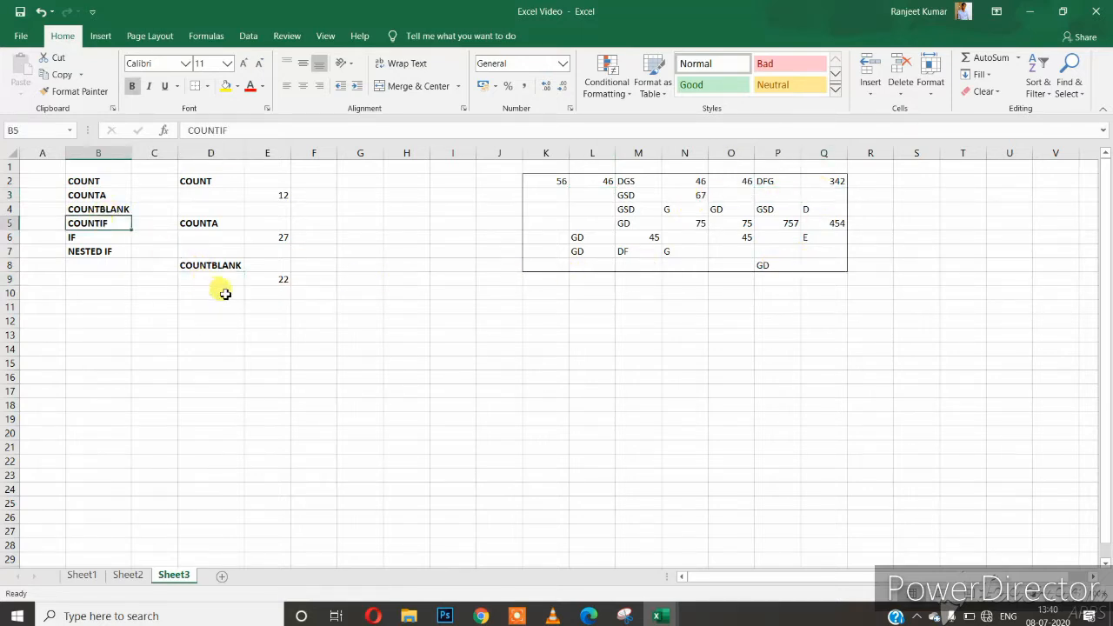
pyautogui.click(218, 291)
pyautogui.press('Down')
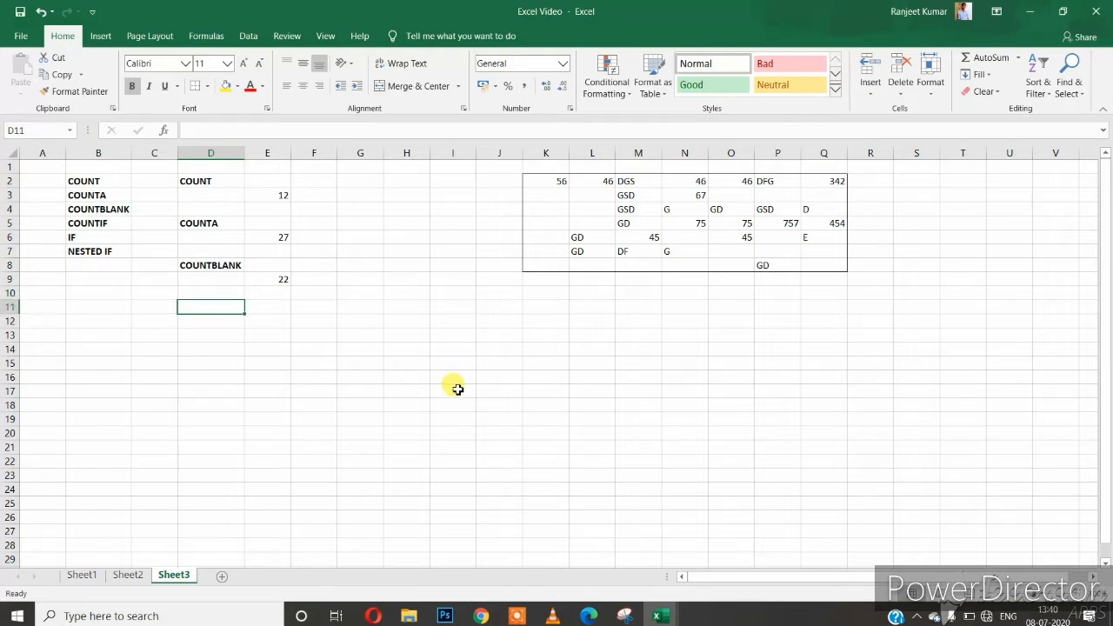
pyautogui.write('COUNTIF')
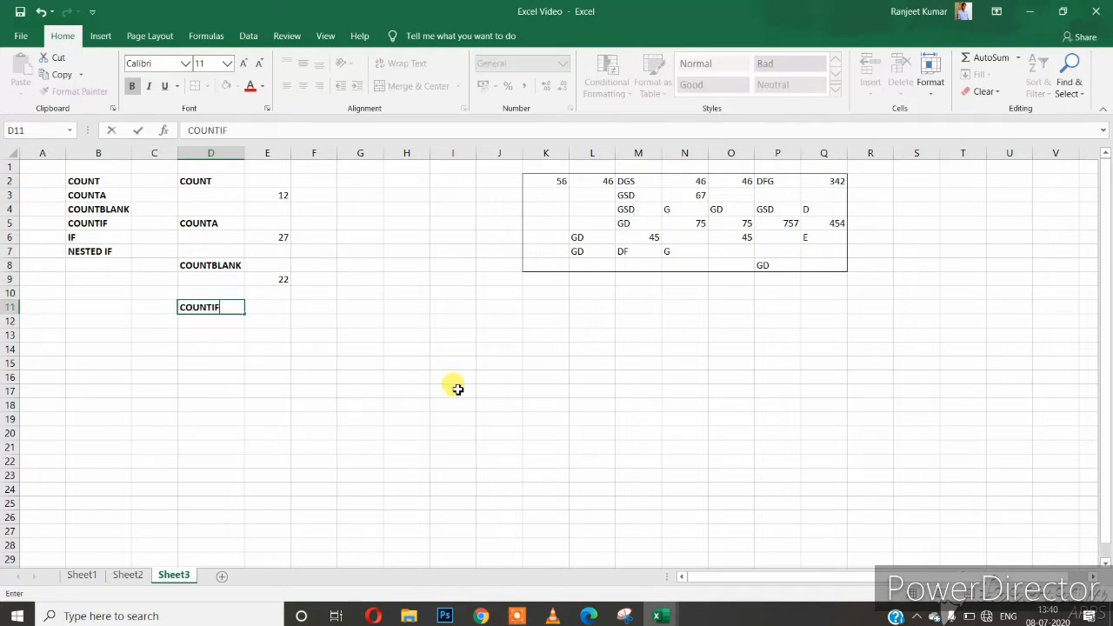
pyautogui.press('Return')
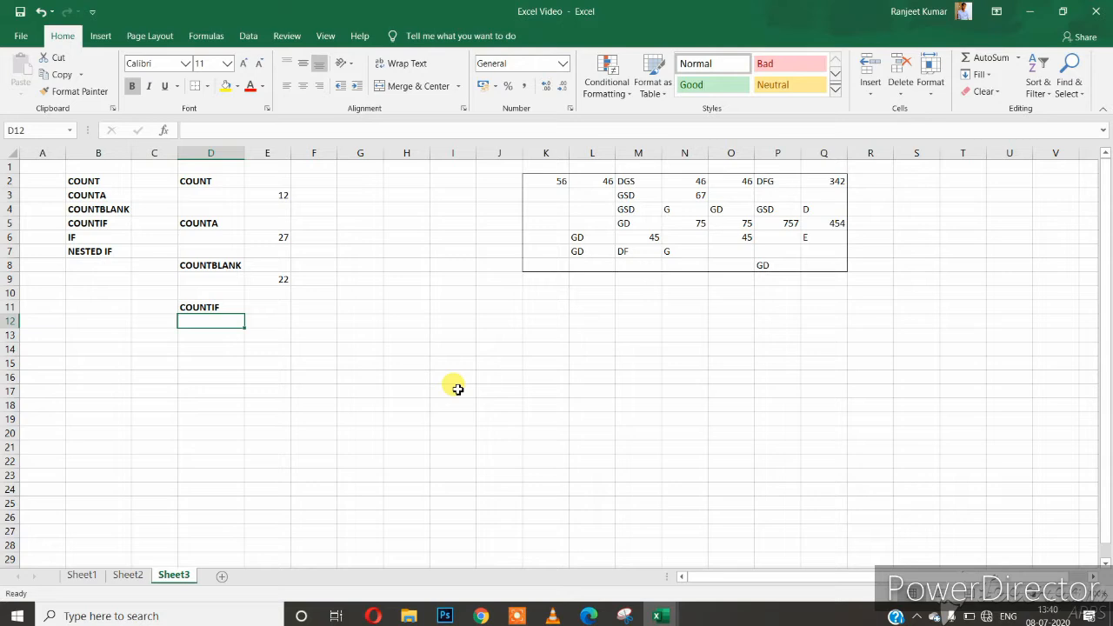
# Examine the data range K2:Q8 for cells containing the text GD
pyautogui.press('Up')
pyautogui.press('Right')
pyautogui.press('Right')
pyautogui.press('Right')
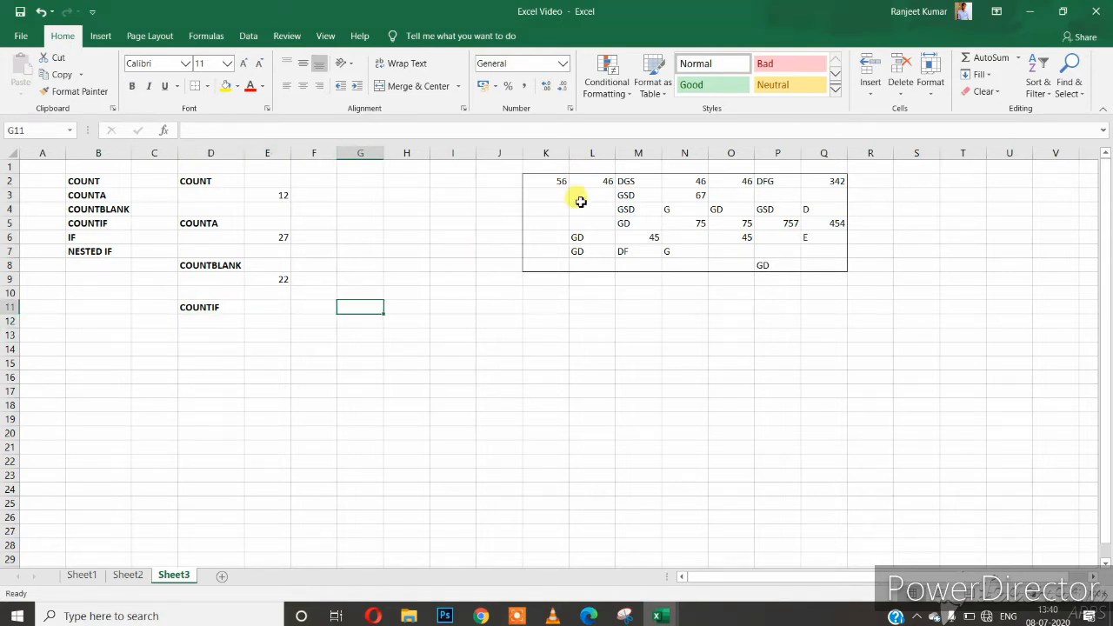
pyautogui.click(581, 238)
pyautogui.click(589, 249)
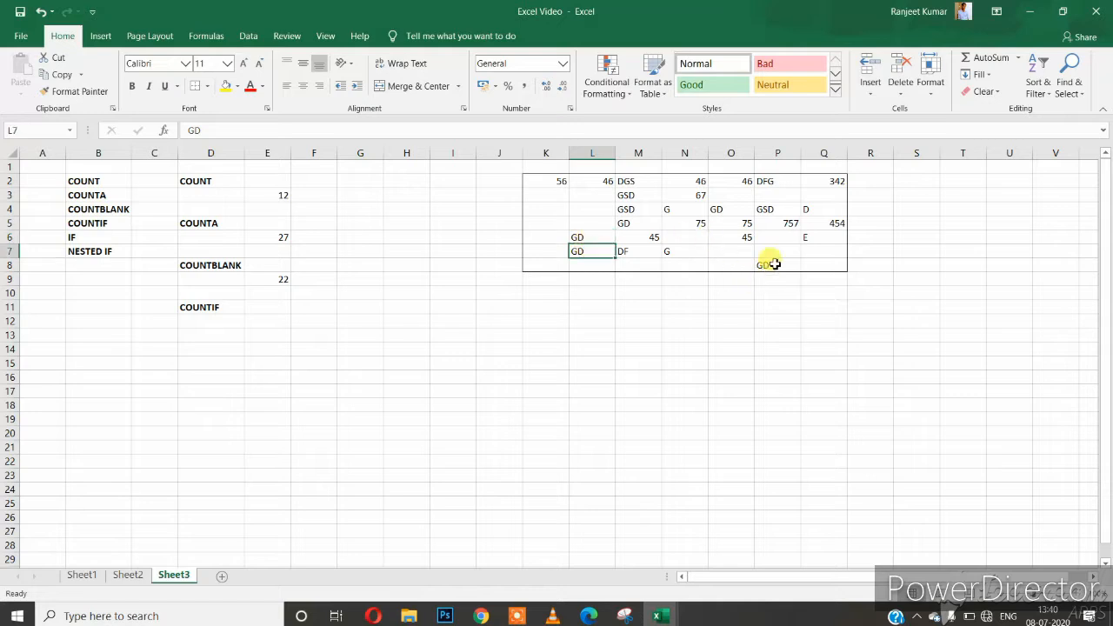
pyautogui.click(770, 261)
pyautogui.click(736, 211)
pyautogui.click(810, 211)
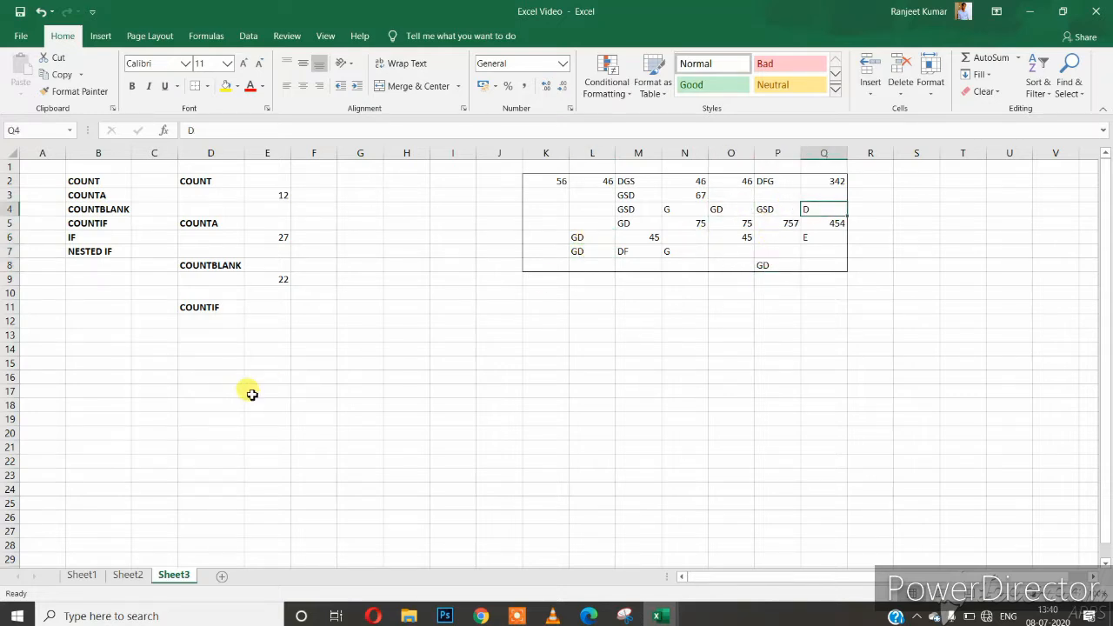
# Count the cells containing GD in the data range in E12 with =COUNTIF(K2:Q8,"GD")
pyautogui.click(270, 321)
pyautogui.write('=C')
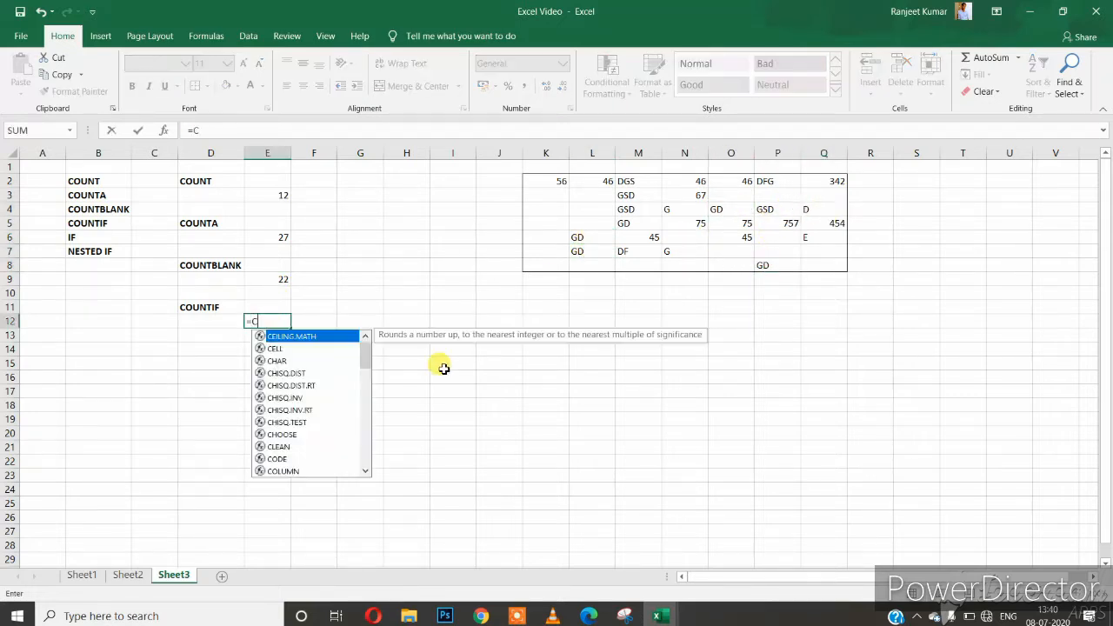
pyautogui.write('OUNTIF')
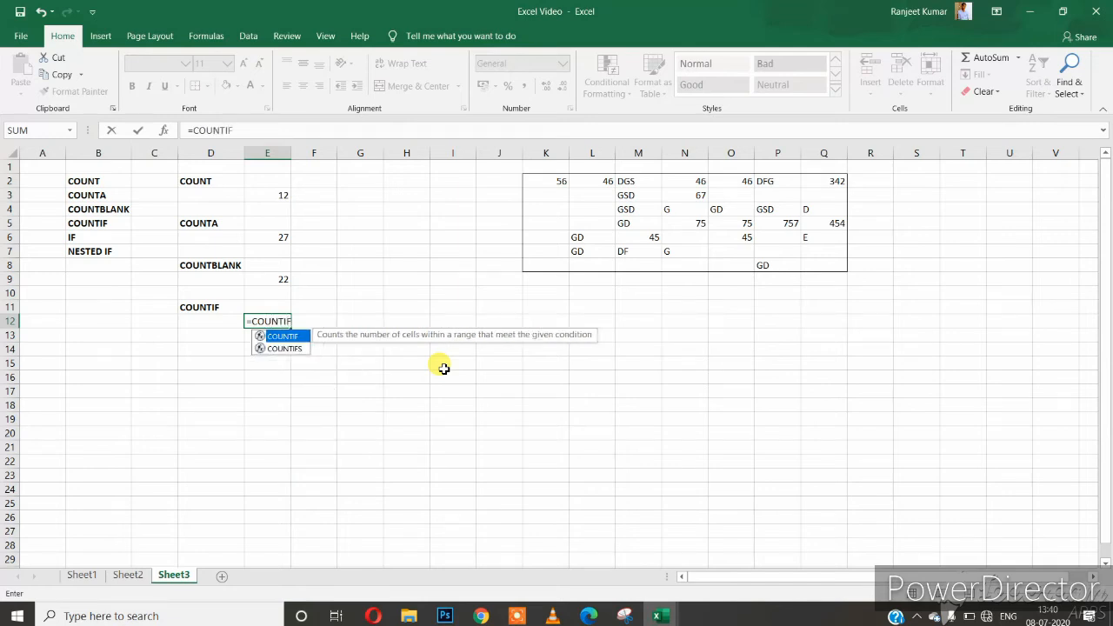
pyautogui.write('(')
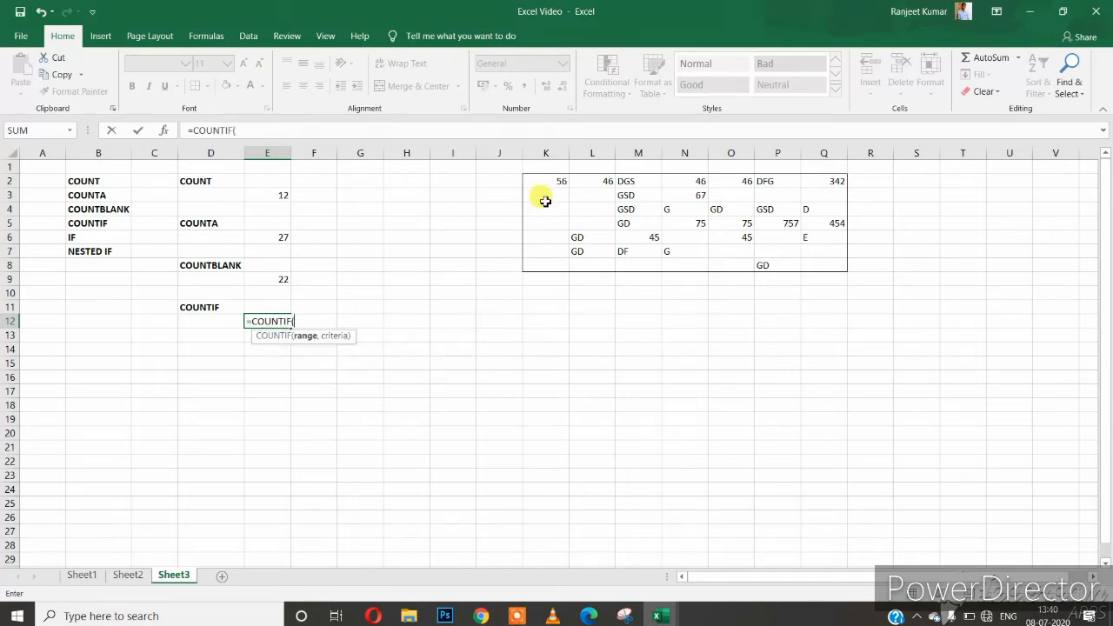
pyautogui.moveTo(547, 184); pyautogui.dragTo(823, 270)
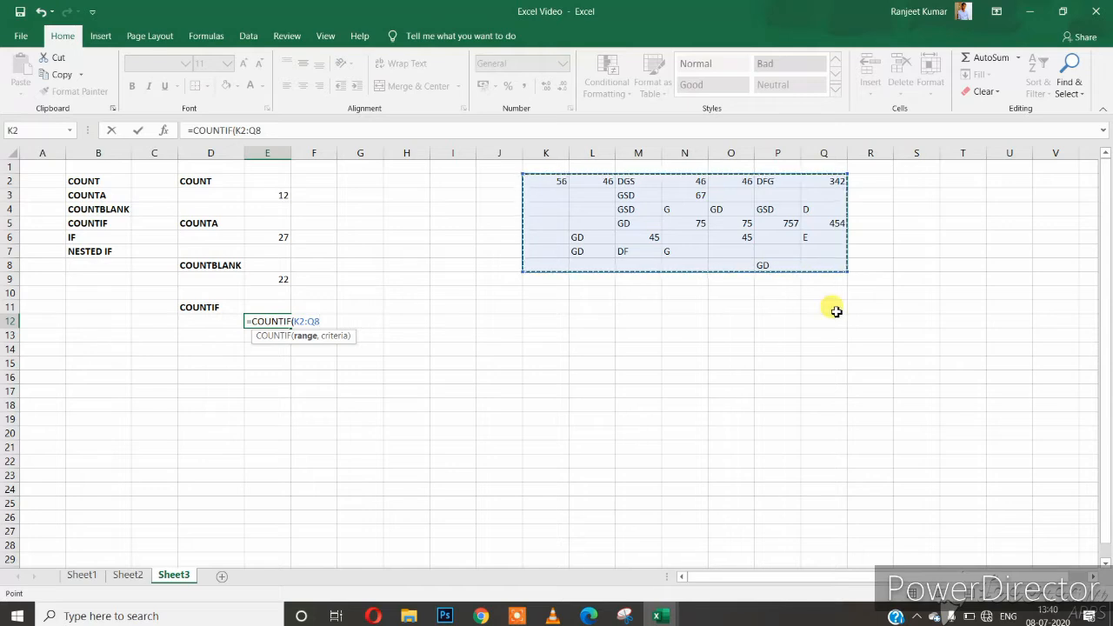
pyautogui.write(',"GD')
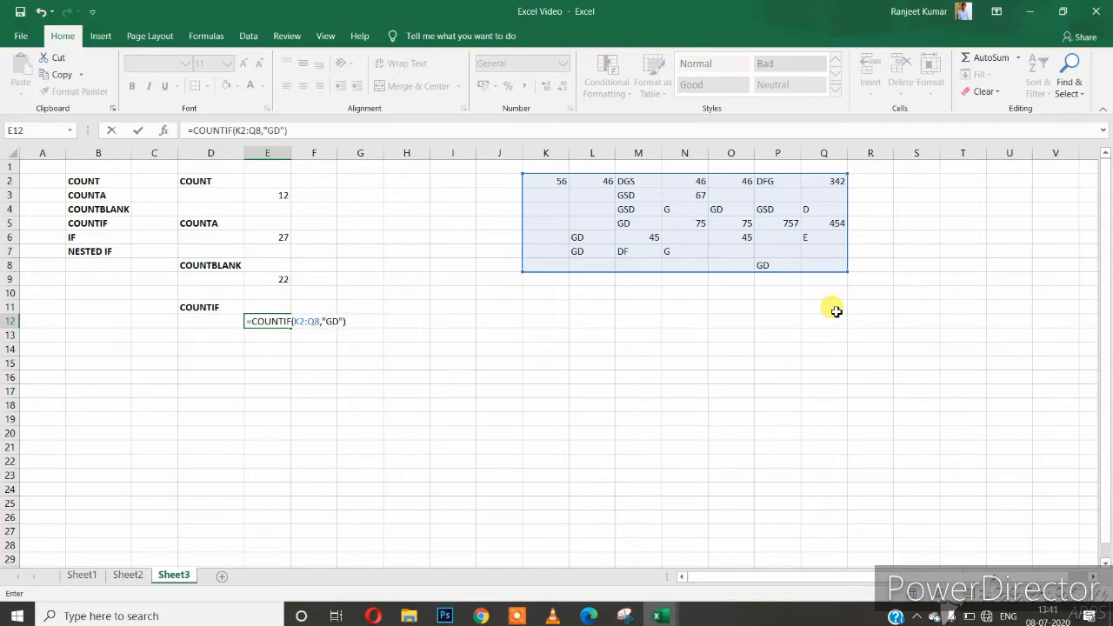
pyautogui.press('Return')
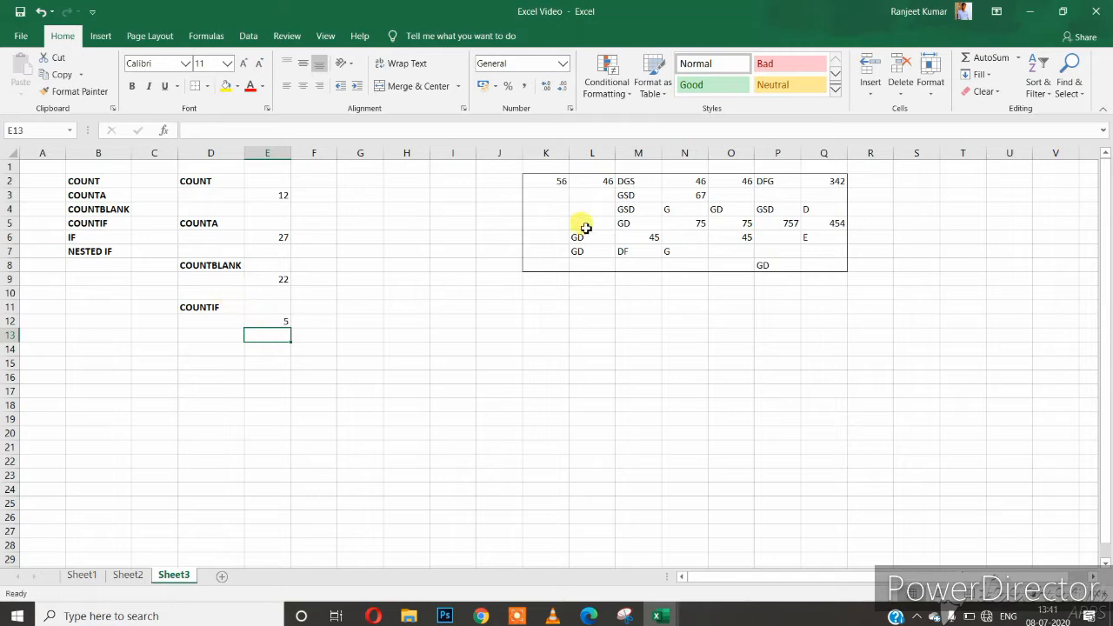
# Check the COUNTIF result in E12 against the GD cells in the data range
pyautogui.click(586, 239)
pyautogui.click(762, 259)
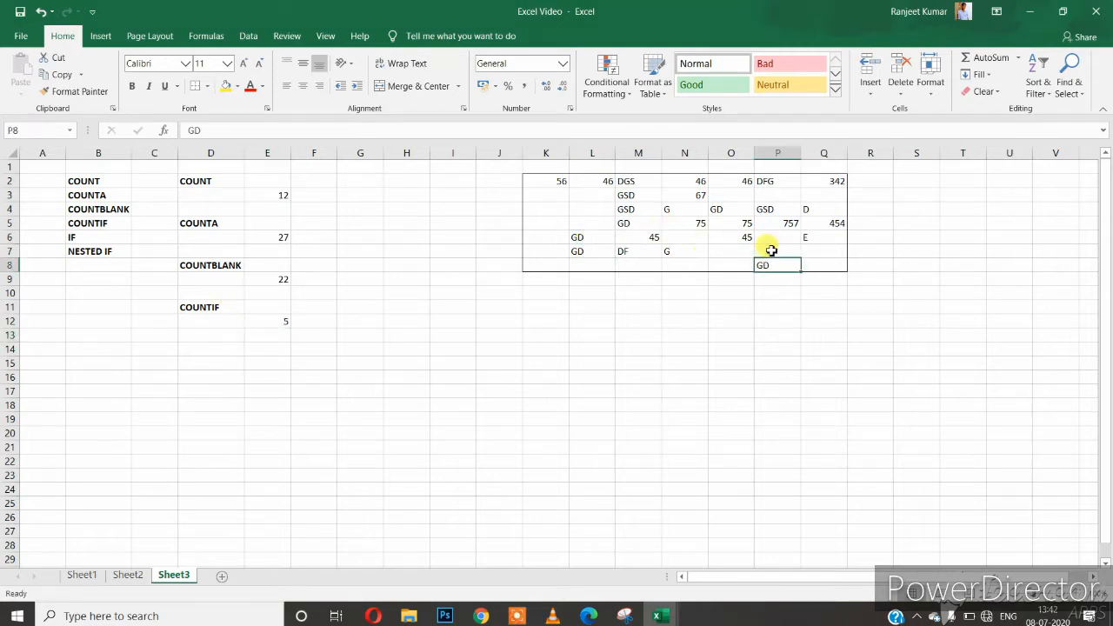
pyautogui.click(729, 210)
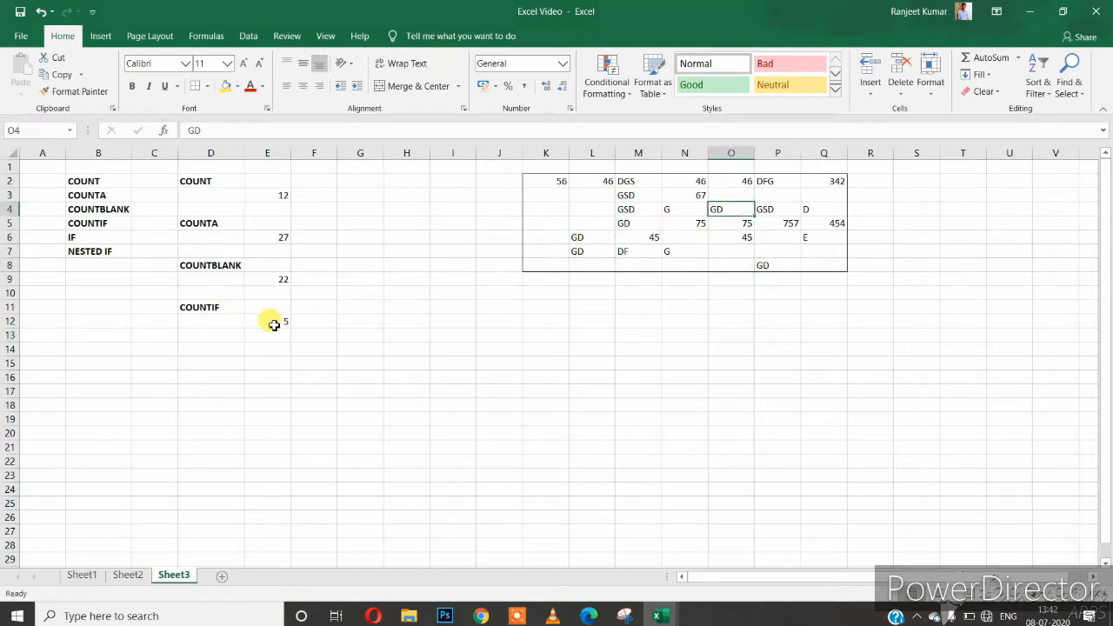
pyautogui.click(272, 323)
# Fill H12:R12 with sample attendance marks: six P, two A, two P and one L
pyautogui.click(409, 322)
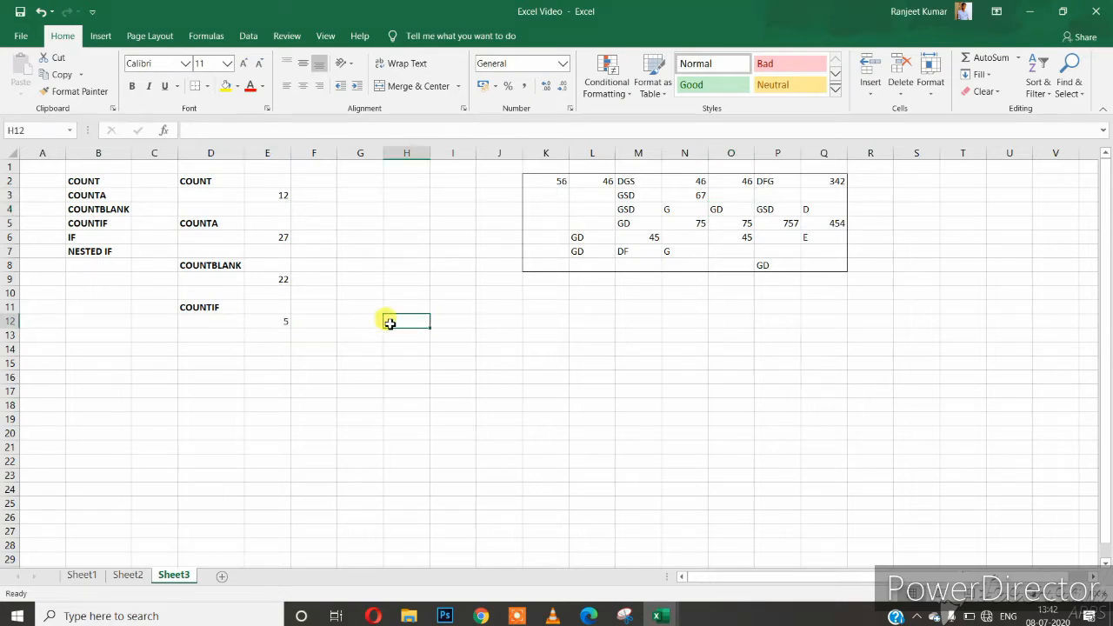
pyautogui.press('Tab')
pyautogui.write('P')
pyautogui.press('Tab')
pyautogui.write('P')
pyautogui.press('Tab')
pyautogui.write('P\tP\t')
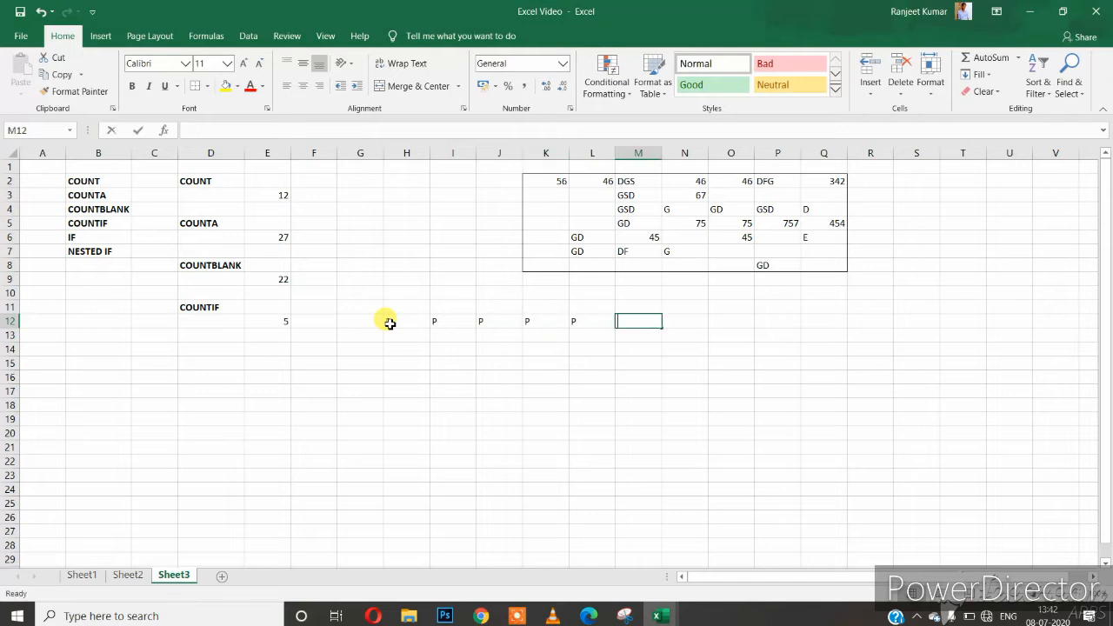
pyautogui.write('P')
pyautogui.press('Tab')
pyautogui.write('A')
pyautogui.press('Tab')
pyautogui.write('A')
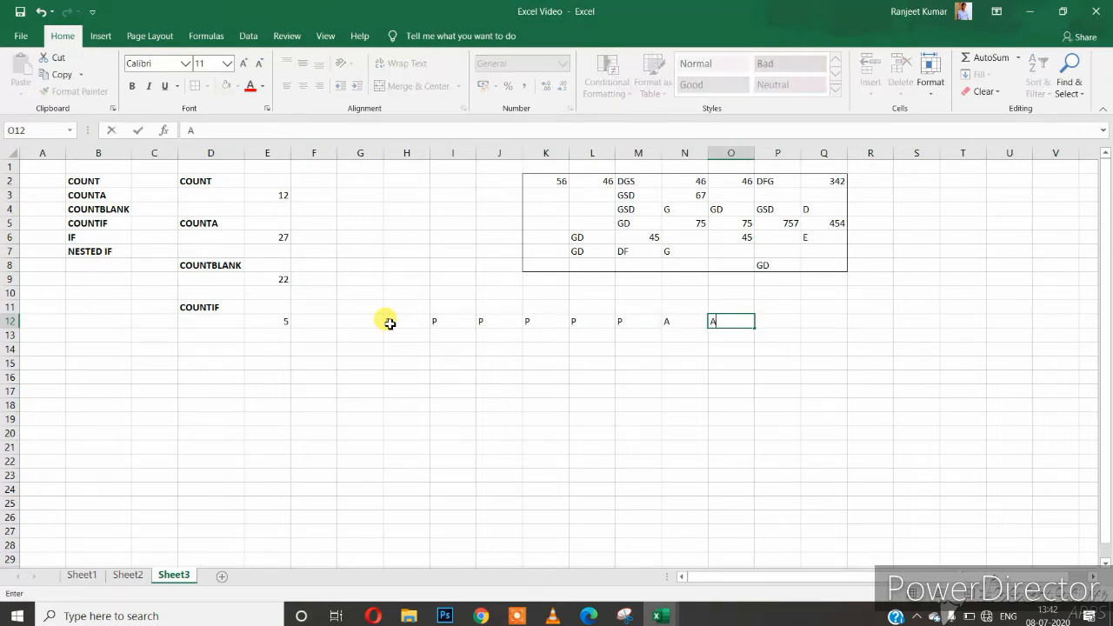
pyautogui.press('Tab')
pyautogui.write('P')
pyautogui.press('Tab')
pyautogui.write('P')
pyautogui.press('Tab')
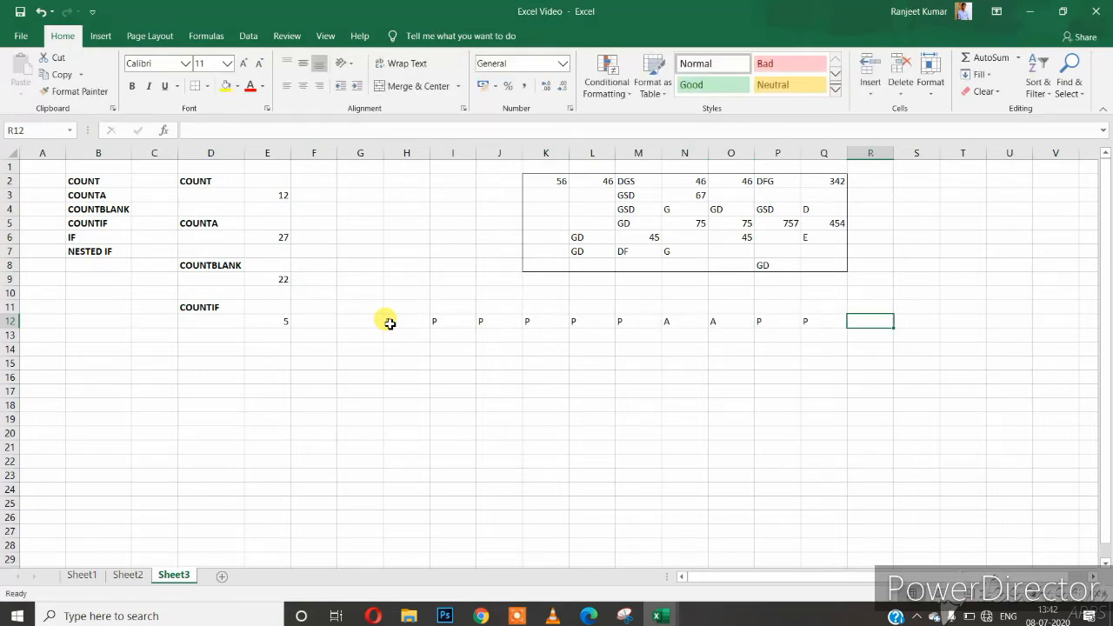
pyautogui.write('L')
pyautogui.press('Tab')
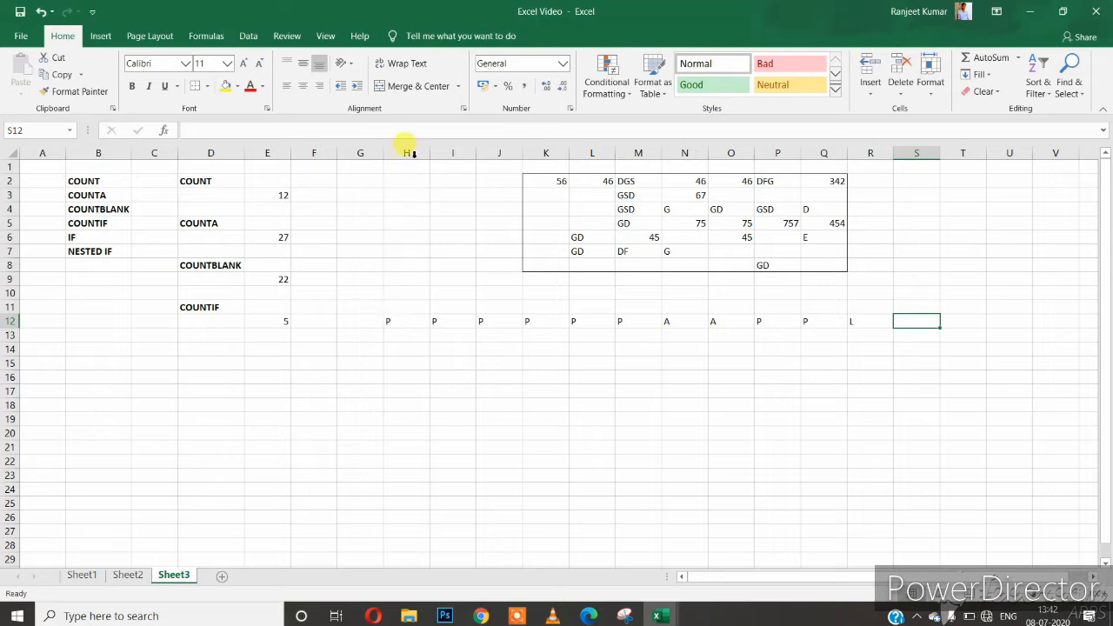
# Narrow columns H to R together so they just fit the single-letter marks
pyautogui.moveTo(409, 153); pyautogui.dragTo(852, 155)
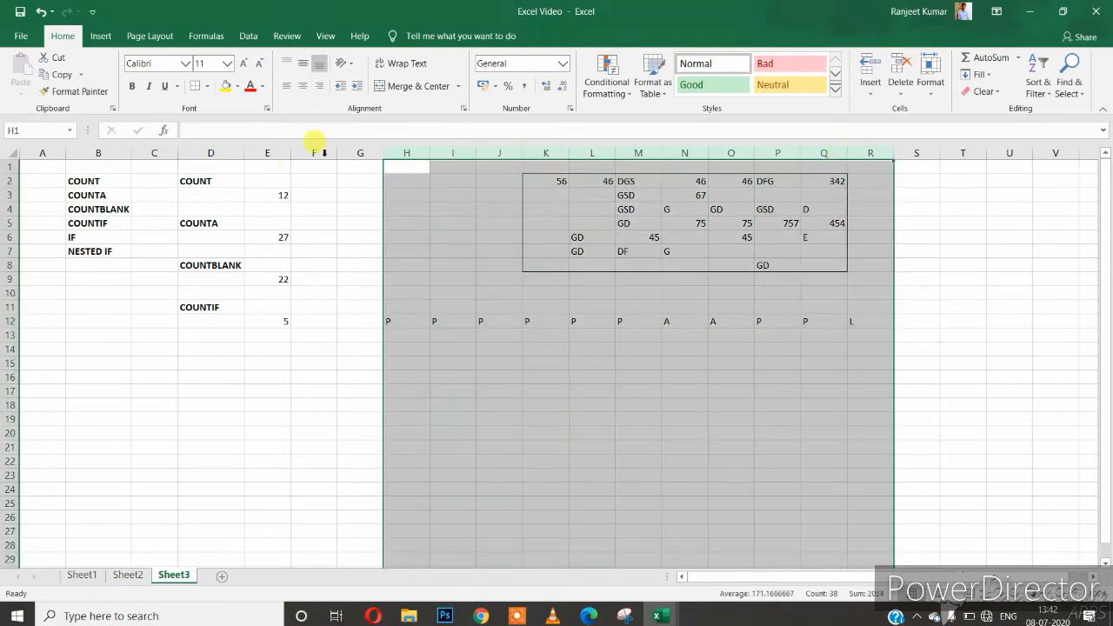
pyautogui.moveTo(432, 153); pyautogui.dragTo(400, 153)
pyautogui.click(507, 348)
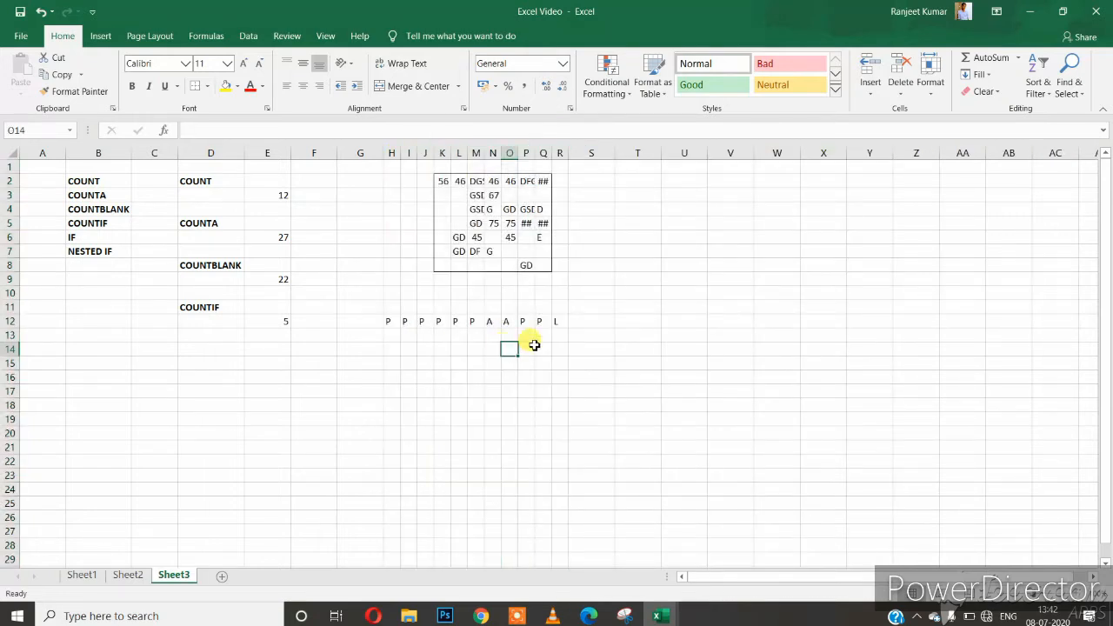
# Count the P marks of the attendance row in S12 with =COUNTIF(H12:R12,"P")
pyautogui.moveTo(391, 319); pyautogui.dragTo(556, 322)
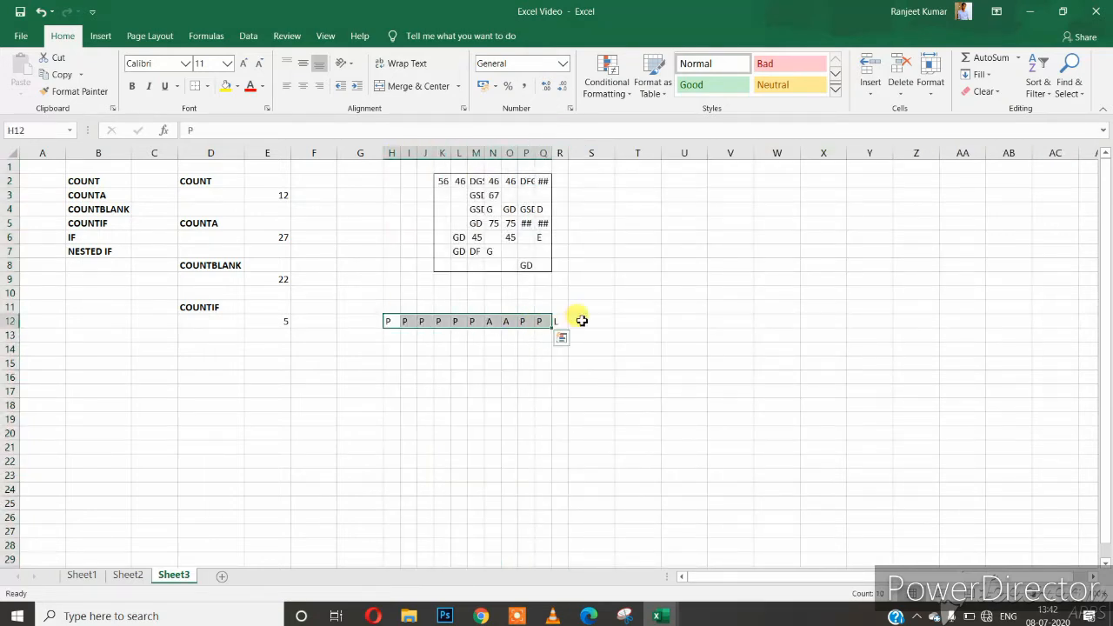
pyautogui.click(579, 320)
pyautogui.write('=')
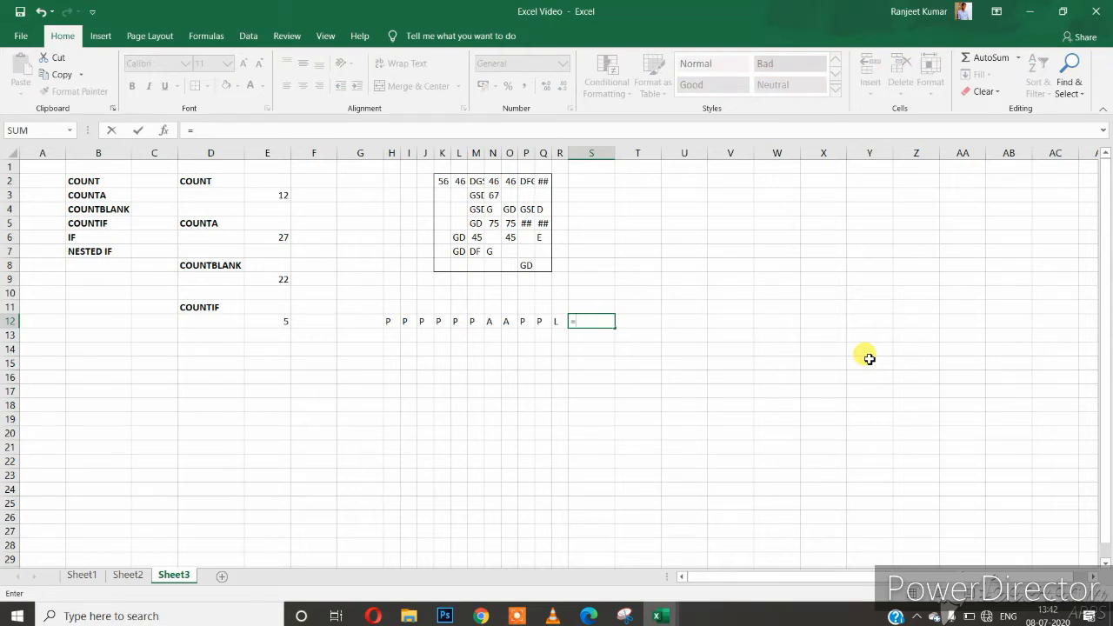
pyautogui.write('COUNTIF')
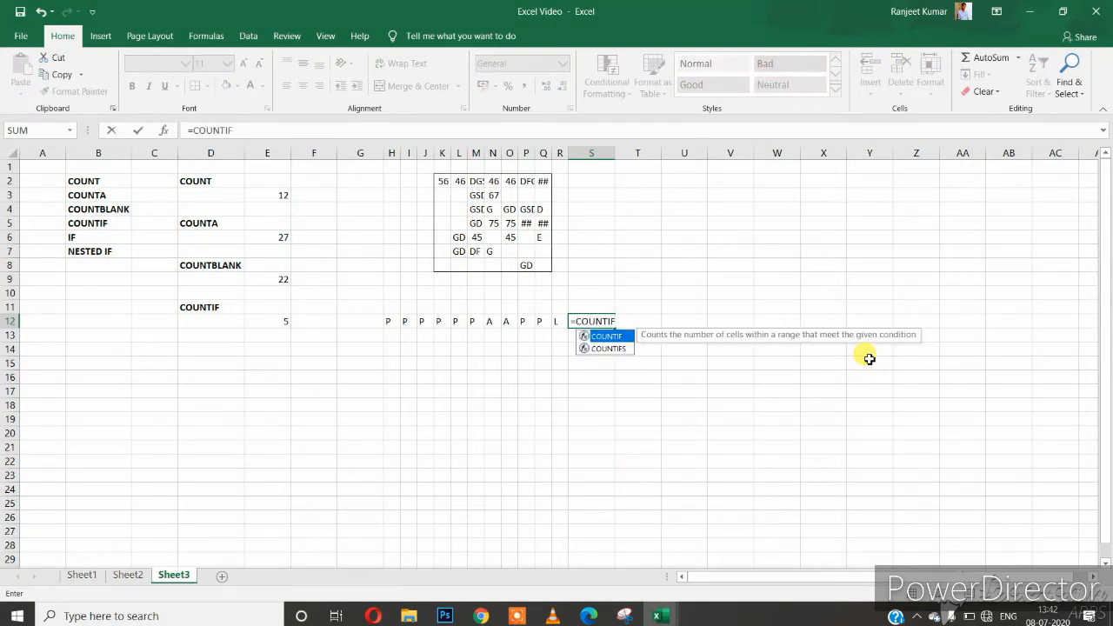
pyautogui.write('(')
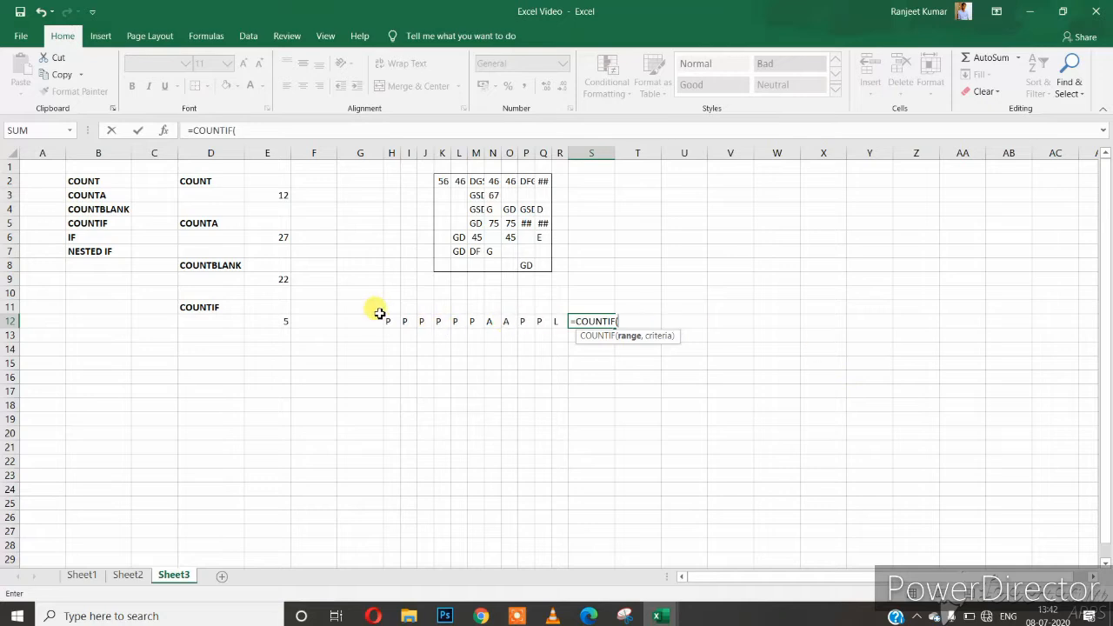
pyautogui.moveTo(392, 320); pyautogui.dragTo(557, 320)
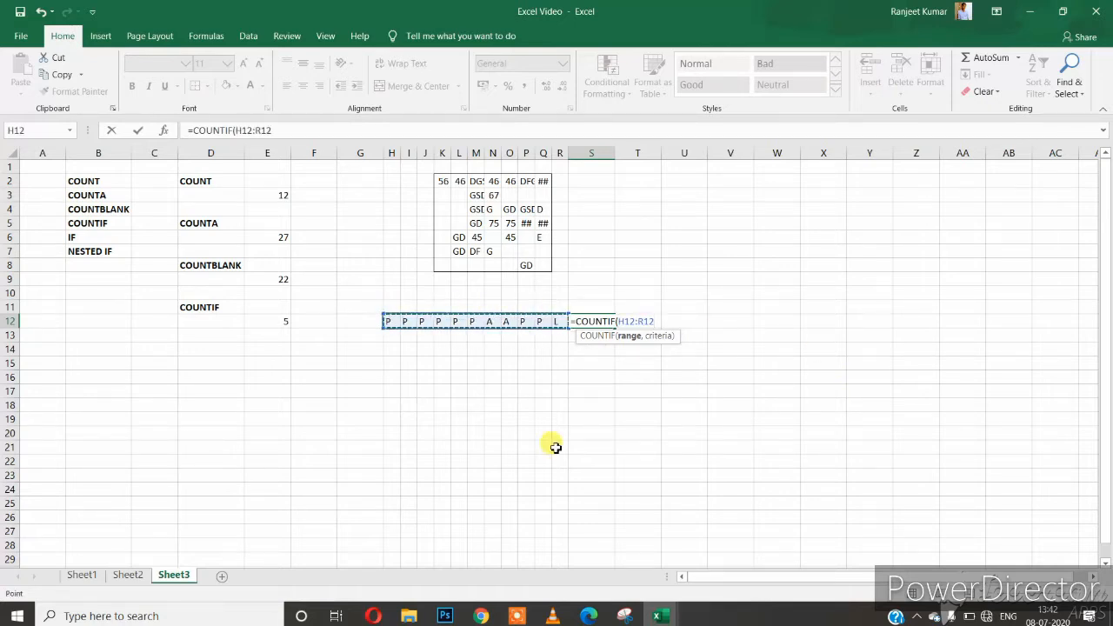
pyautogui.write(',"P')
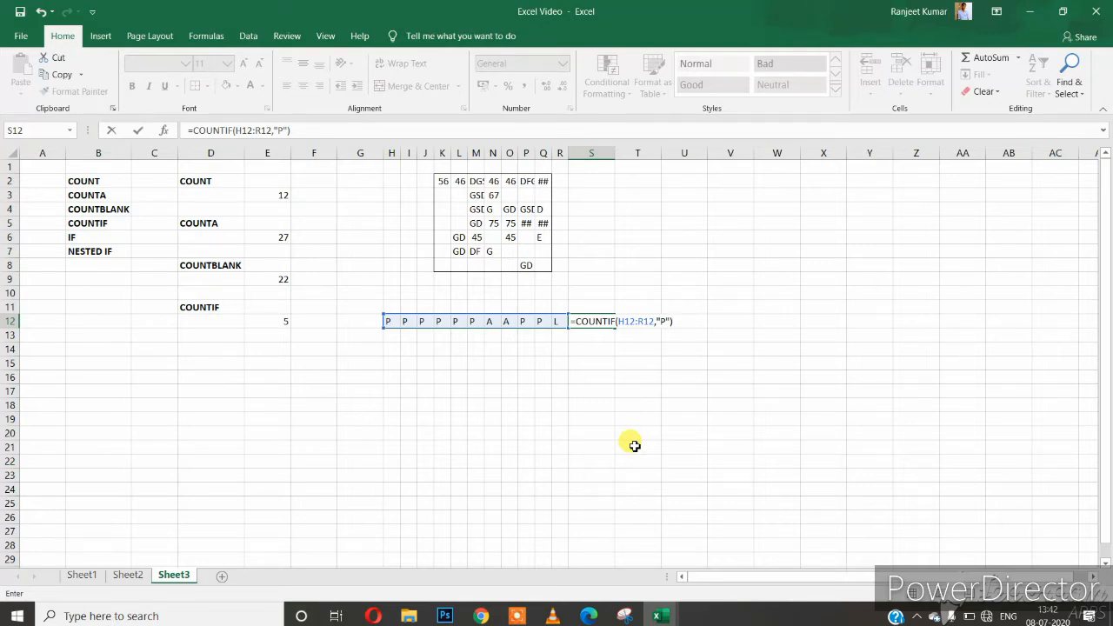
pyautogui.press('Return')
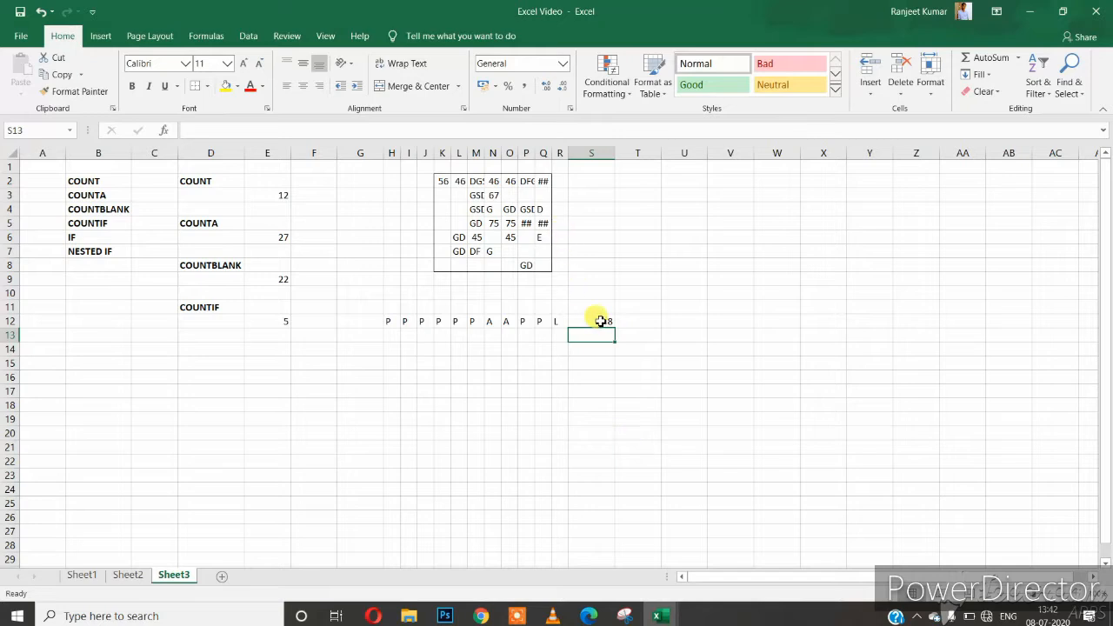
# Change the COUNTIF in S12 to count the A marks with =COUNTIF(H12:R12,"A")
pyautogui.click(600, 321)
pyautogui.moveTo(389, 322); pyautogui.dragTo(477, 322)
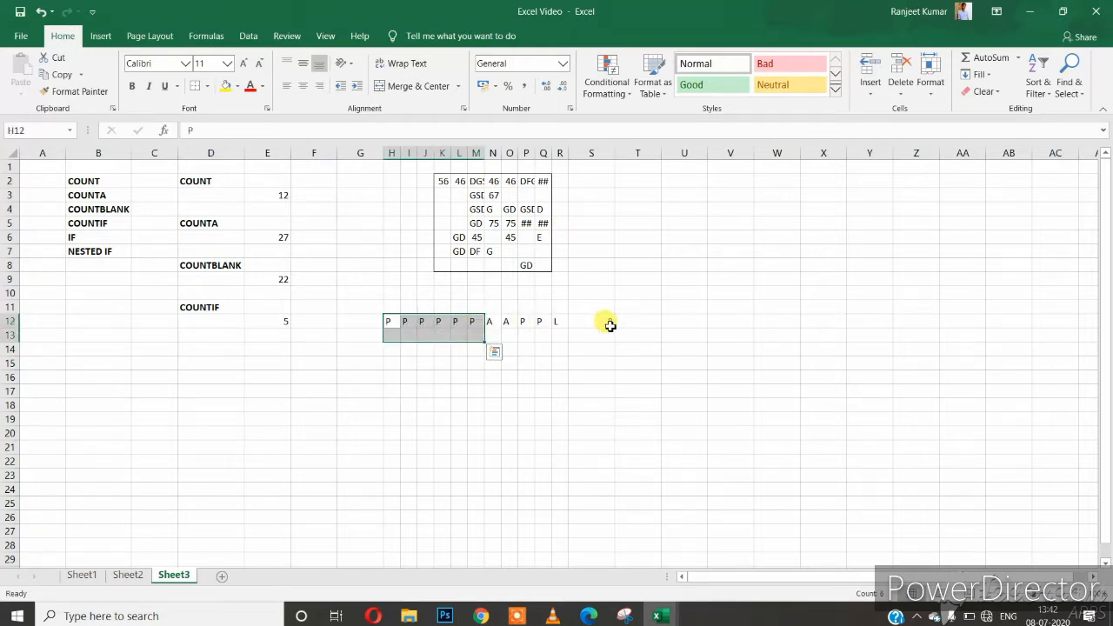
pyautogui.click(611, 323)
pyautogui.doubleClick(609, 322)
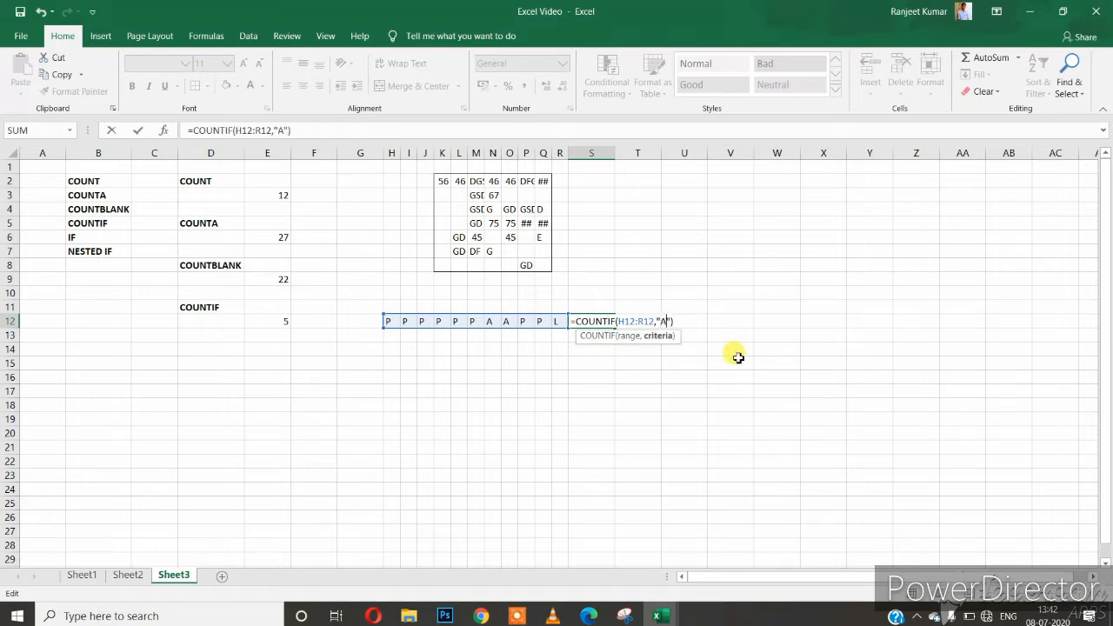
pyautogui.press('Return')
# Check the COUNTIF result in S12 against the A marks in N12 and O12
pyautogui.click(572, 319)
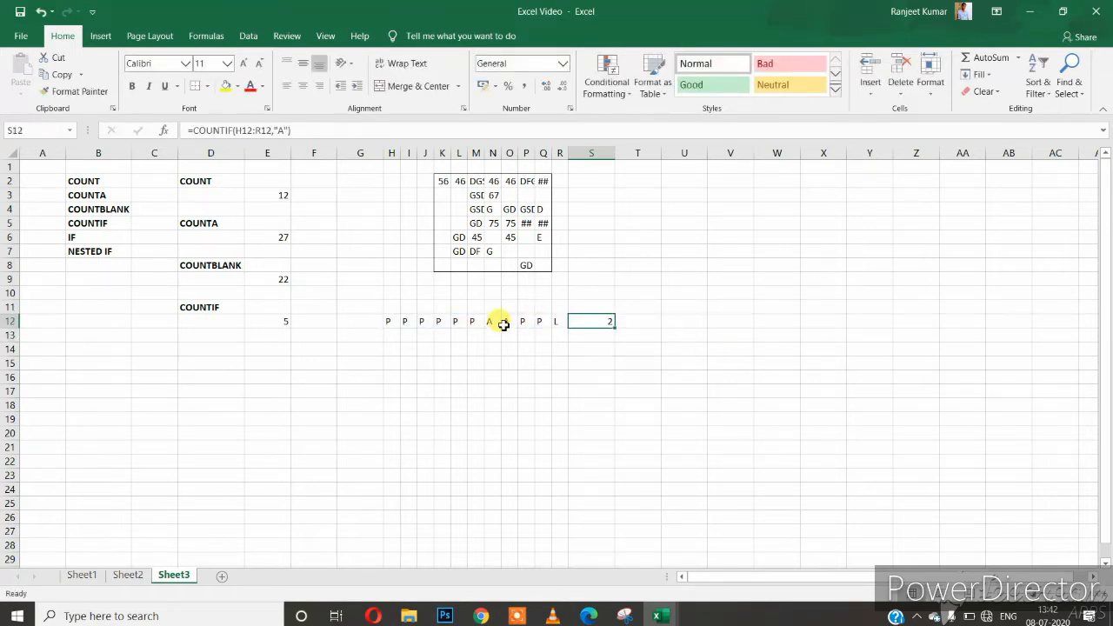
pyautogui.click(493, 321)
pyautogui.click(506, 325)
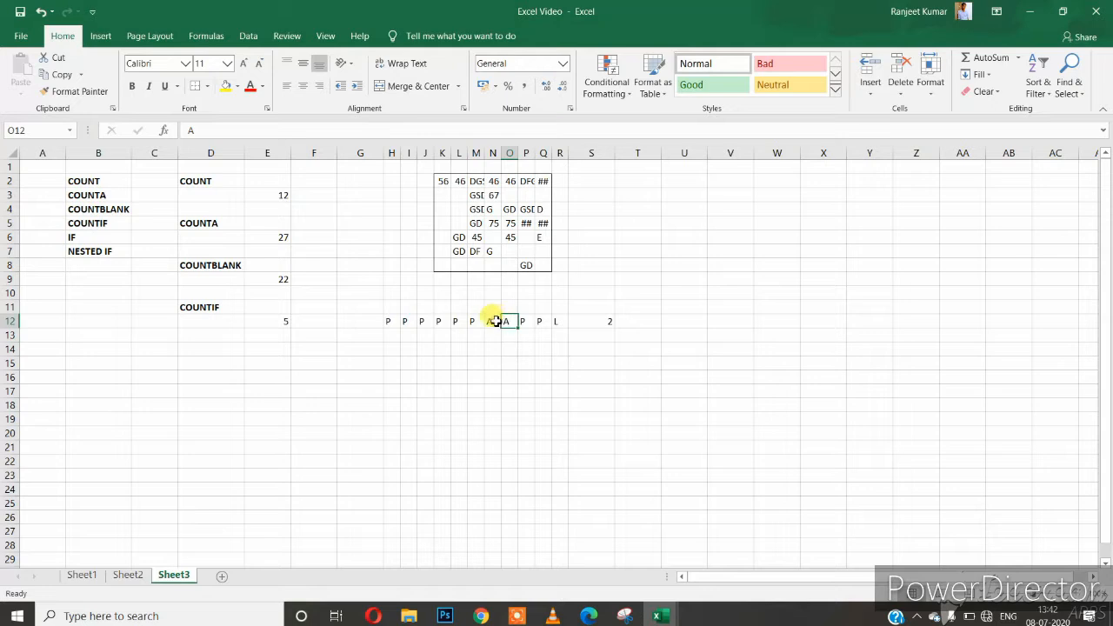
pyautogui.click(492, 321)
pyautogui.click(509, 321)
pyautogui.click(596, 319)
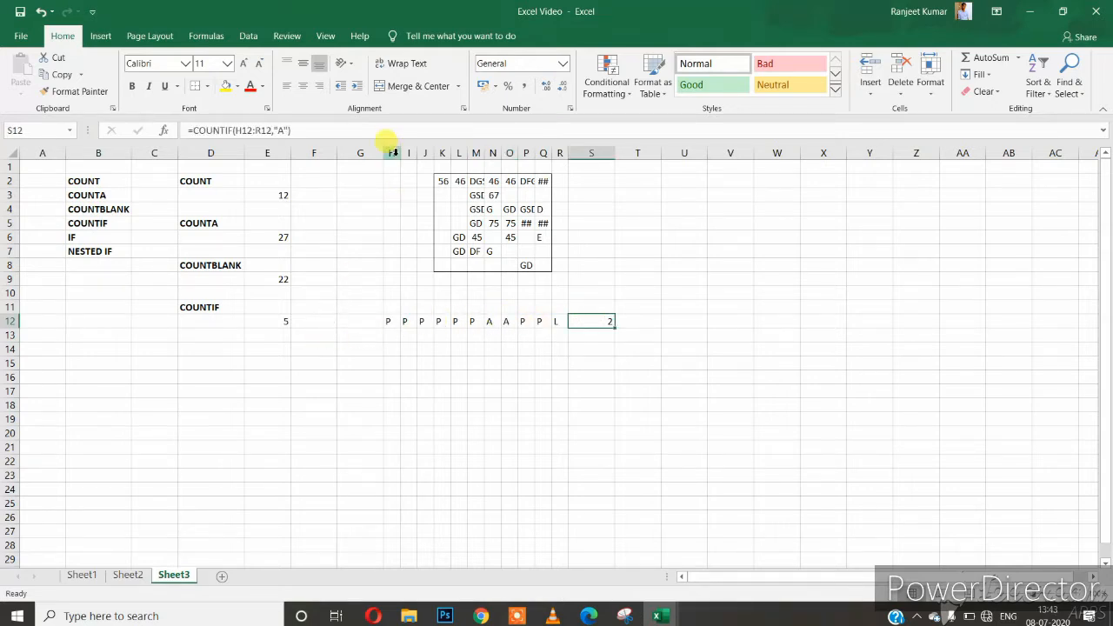
# Widen columns H to S together so the numbers in the data range show in full
pyautogui.moveTo(393, 152); pyautogui.dragTo(594, 152)
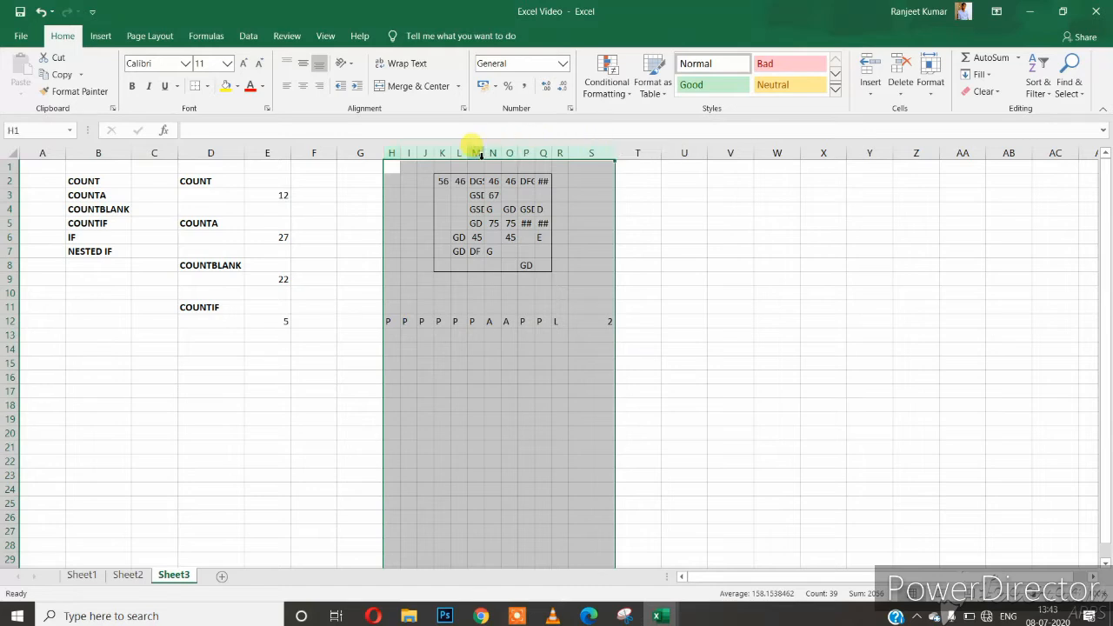
pyautogui.moveTo(481, 153); pyautogui.dragTo(526, 153)
pyautogui.moveTo(509, 152); pyautogui.dragTo(511, 152)
pyautogui.click(555, 356)
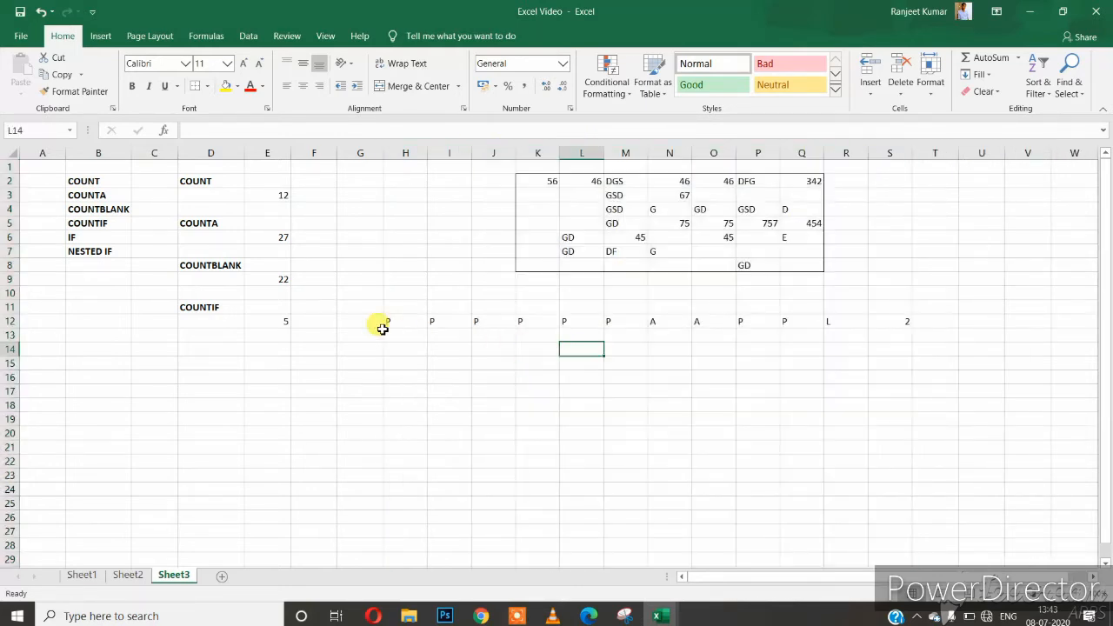
pyautogui.moveTo(388, 321); pyautogui.dragTo(872, 323)
pyautogui.click(361, 405)
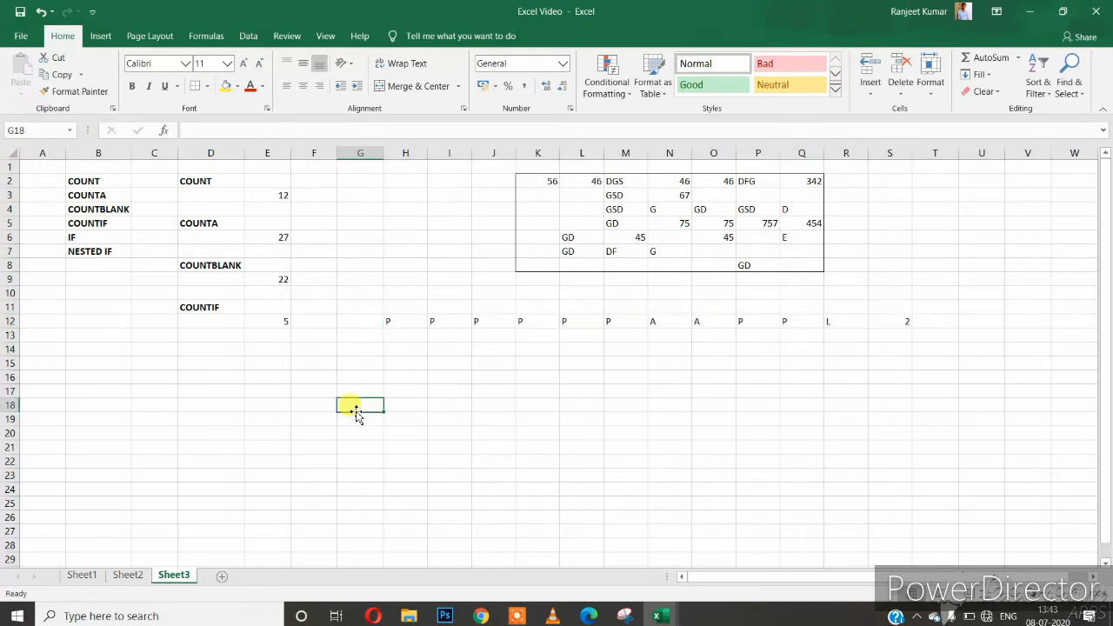
# Enter the heading IF in D14, taking it from the function list in column B
pyautogui.click(88, 236)
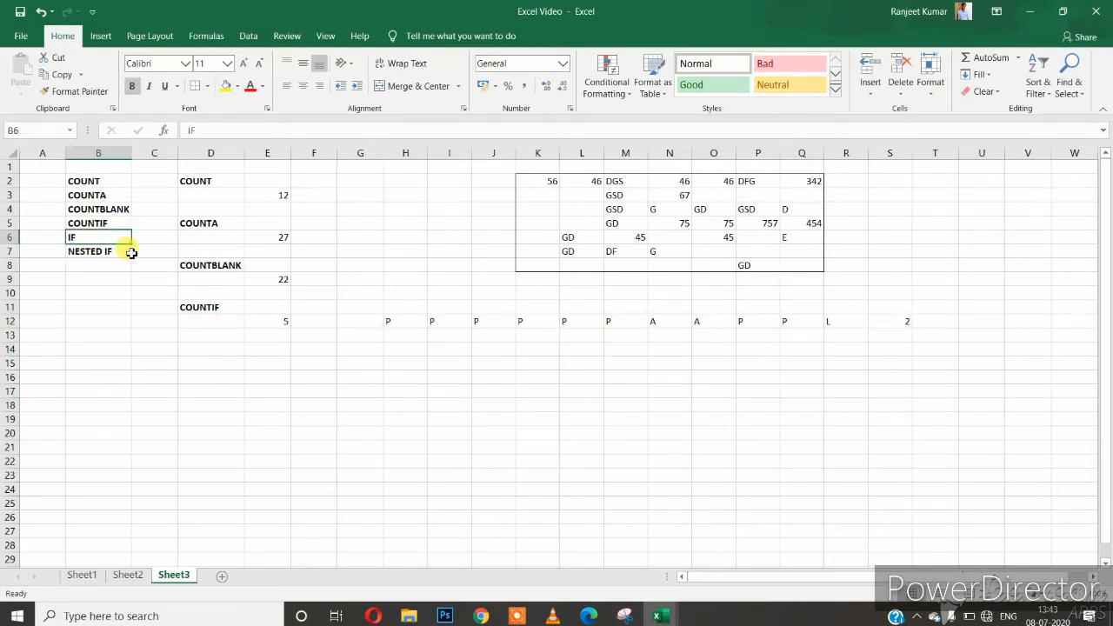
pyautogui.click(119, 260)
pyautogui.click(97, 240)
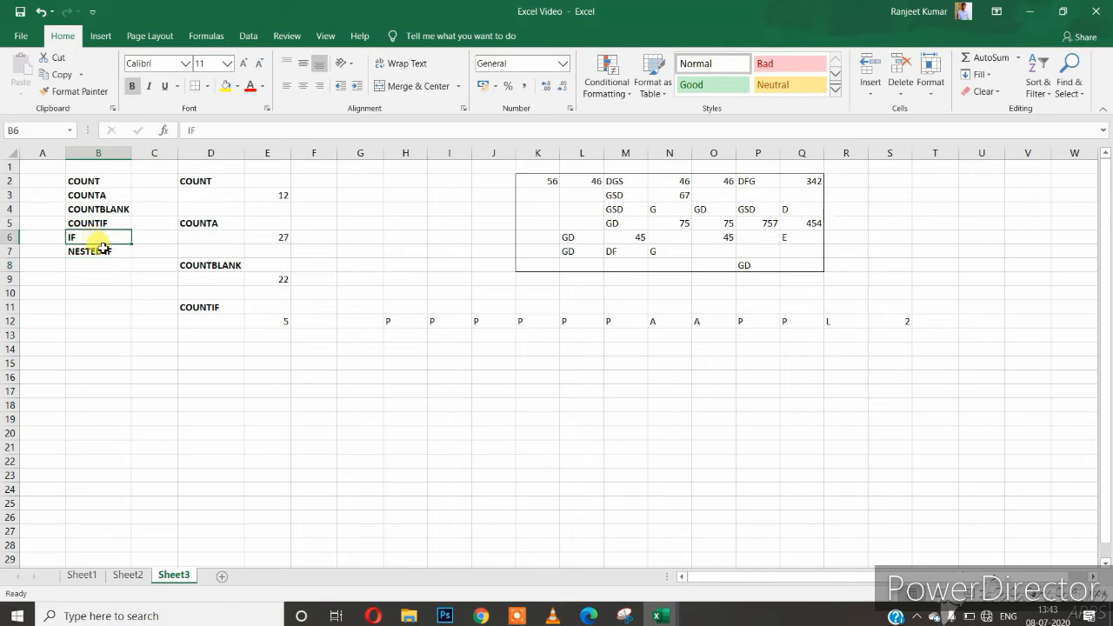
pyautogui.click(106, 251)
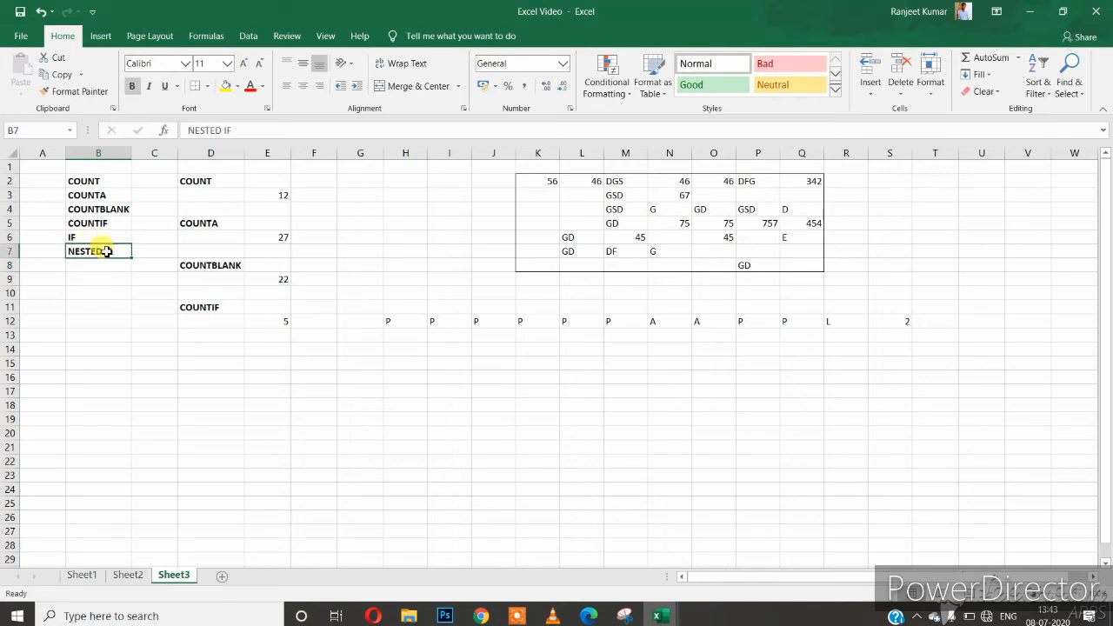
pyautogui.click(212, 347)
pyautogui.write('IF')
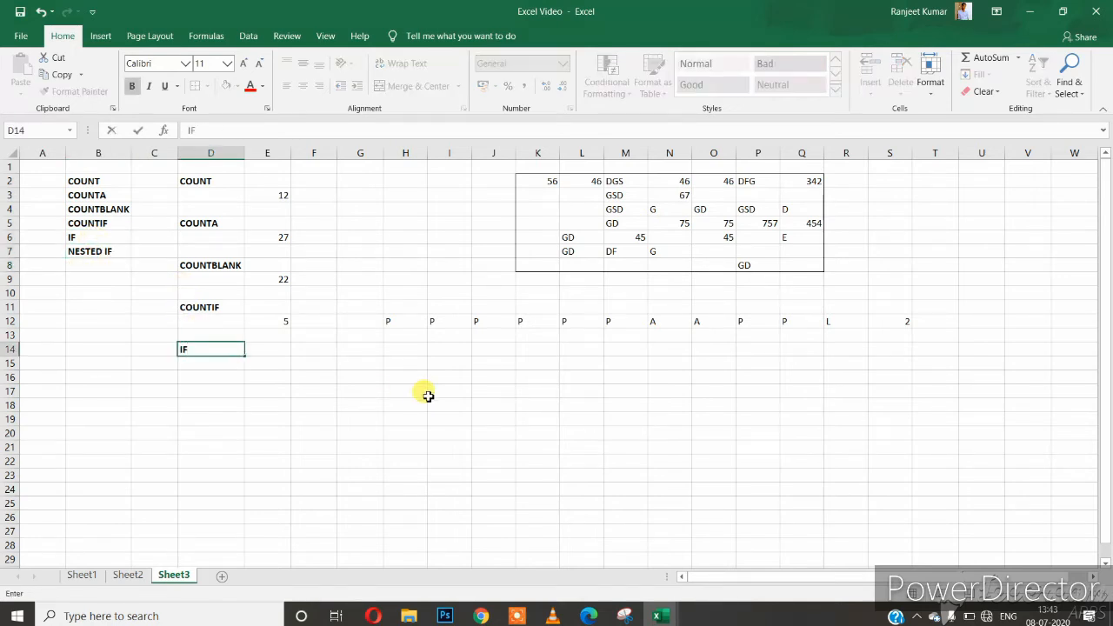
pyautogui.press('Return')
# Enter YES in E14 and NO in F14 beside the IF heading
pyautogui.press('Right')
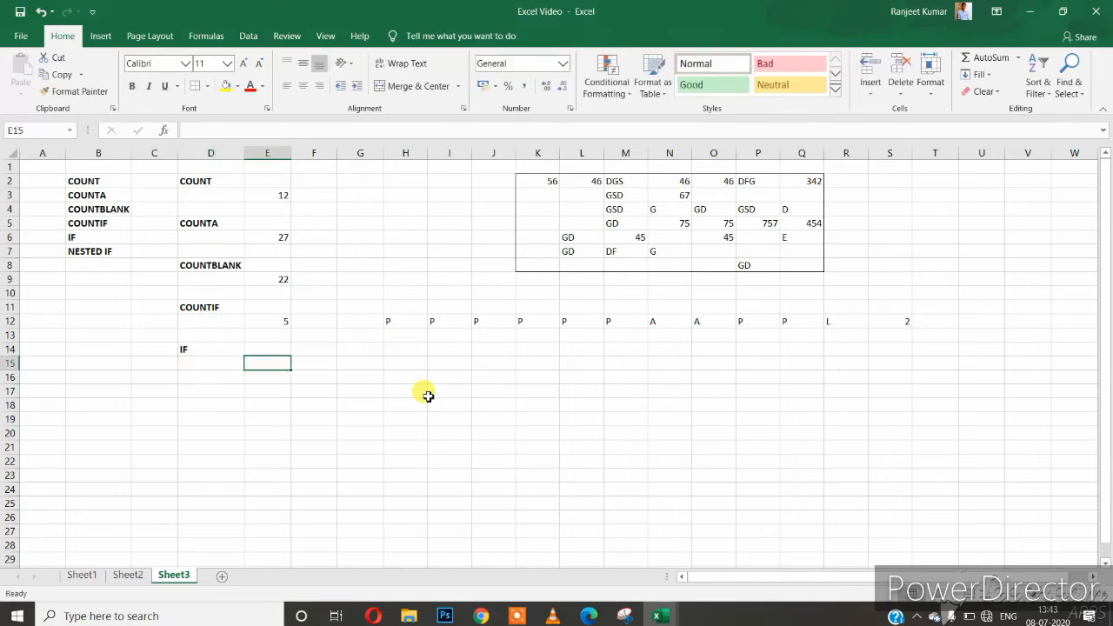
pyautogui.press('Left')
pyautogui.press('Up')
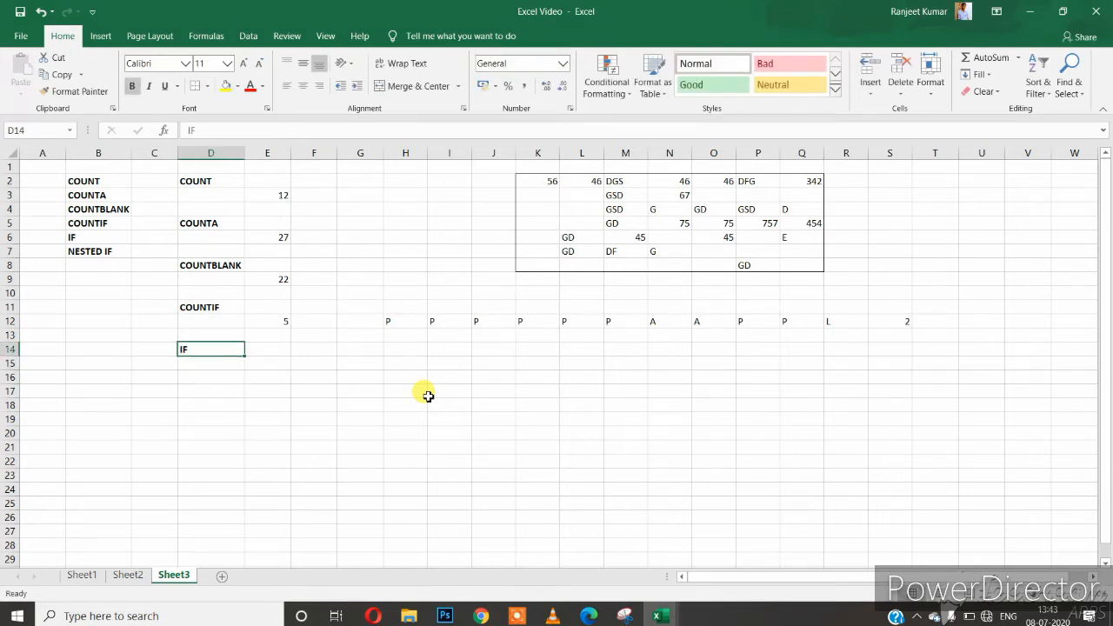
pyautogui.press('Down')
pyautogui.press('Up')
pyautogui.press('Right')
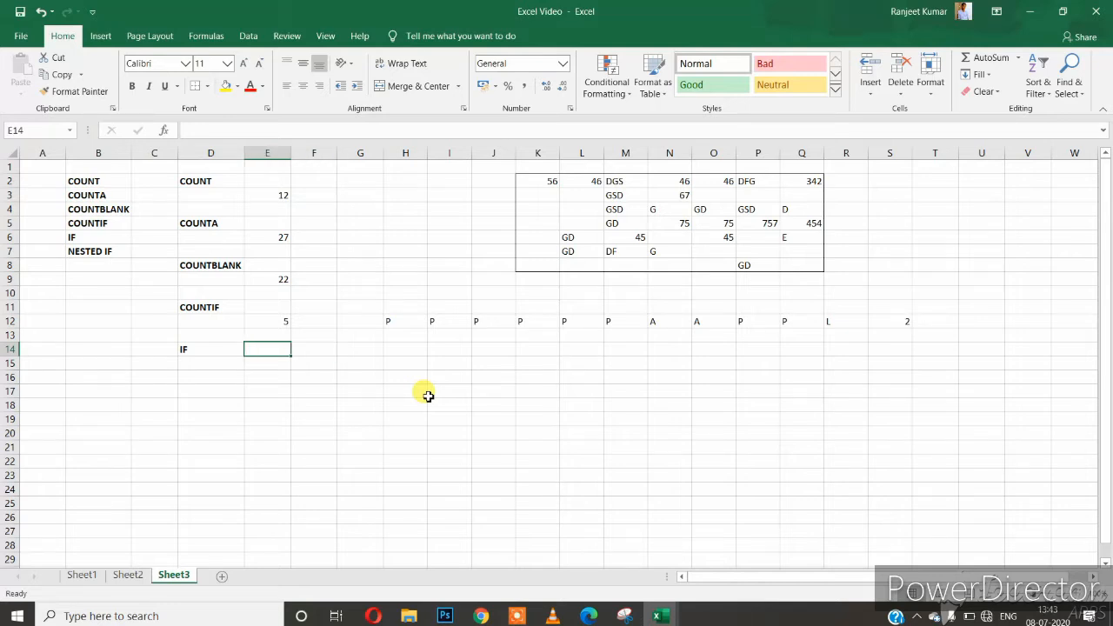
pyautogui.write('YES')
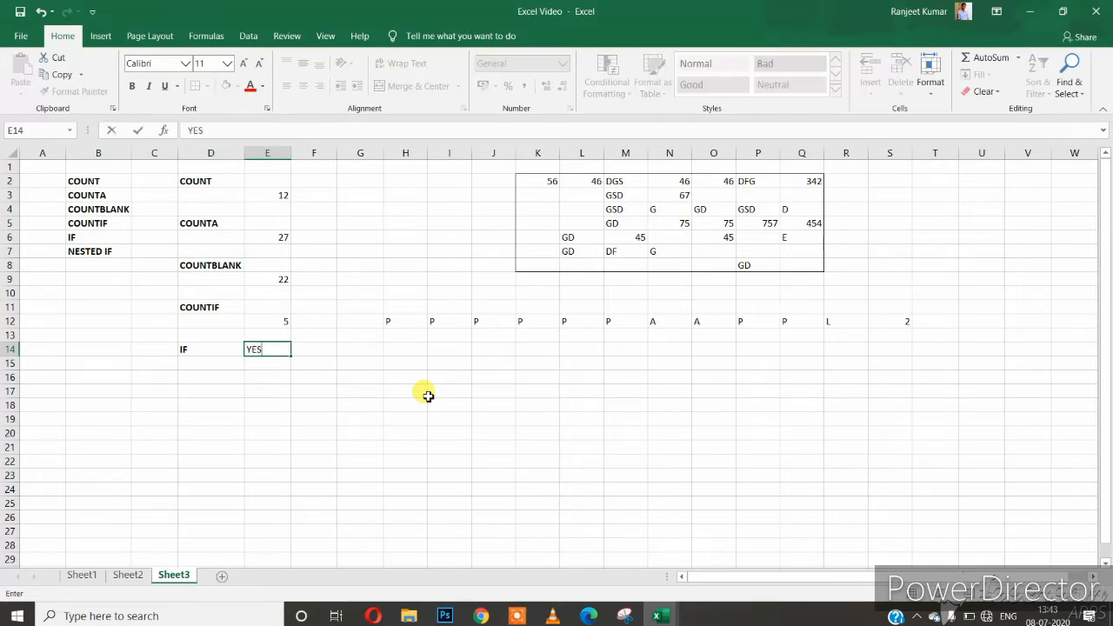
pyautogui.press('Tab')
pyautogui.write('NO')
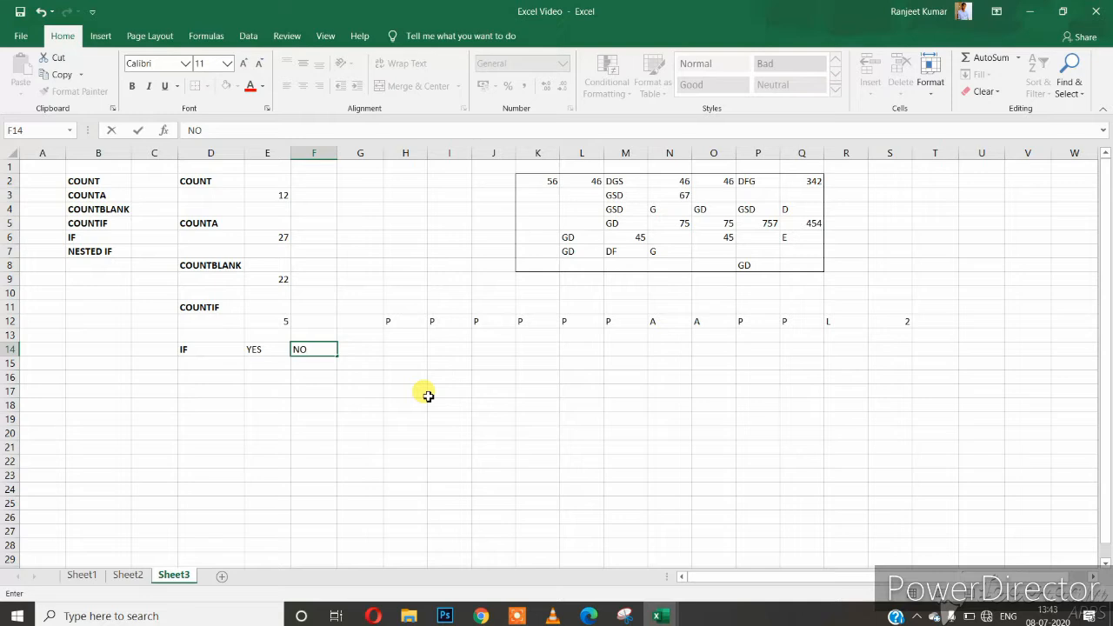
pyautogui.press('Return')
pyautogui.press('Up')
pyautogui.hotkey('shift', 'Left')
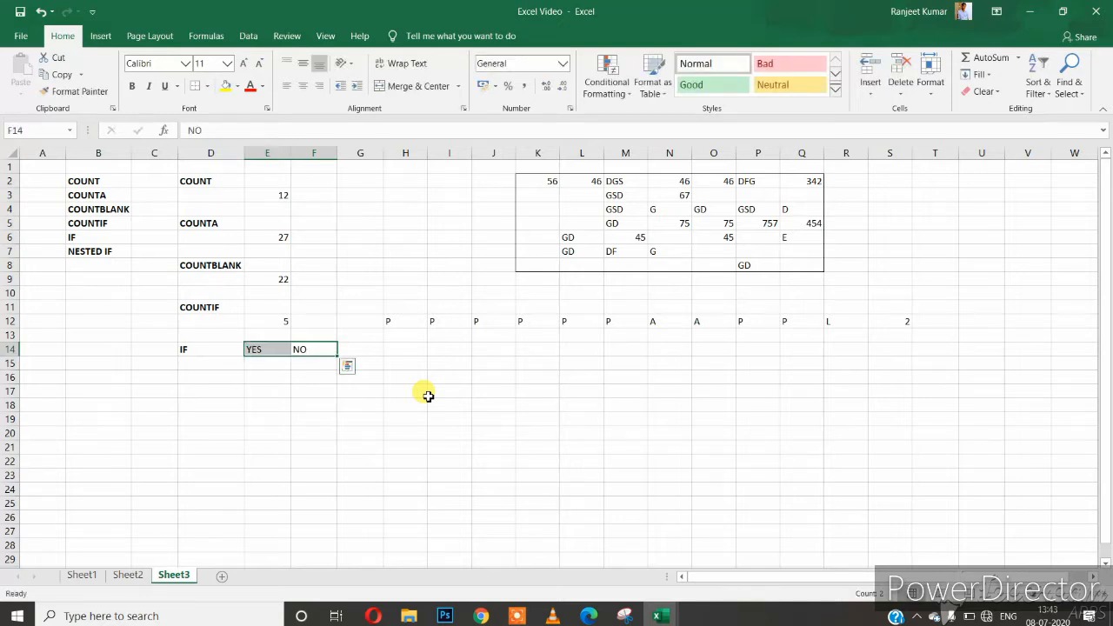
# Examine the YES and NO cells beside the IF heading as the two possible outcomes of the function
pyautogui.press('Down')
pyautogui.press('Left')
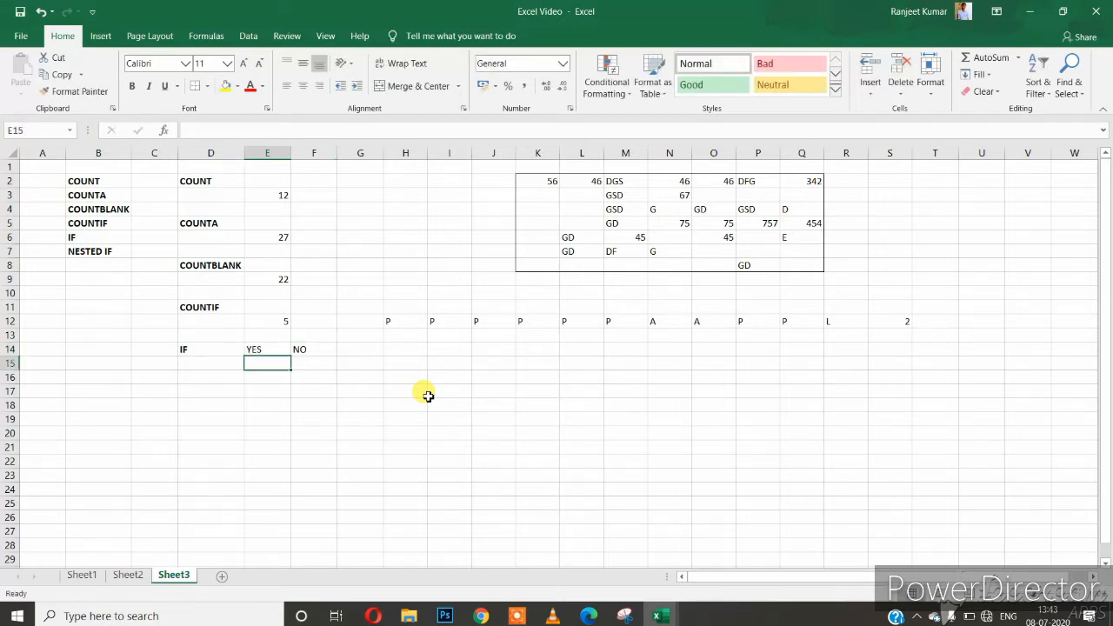
pyautogui.press('Up')
pyautogui.press('Right')
pyautogui.hotkey('shift', 'Left')
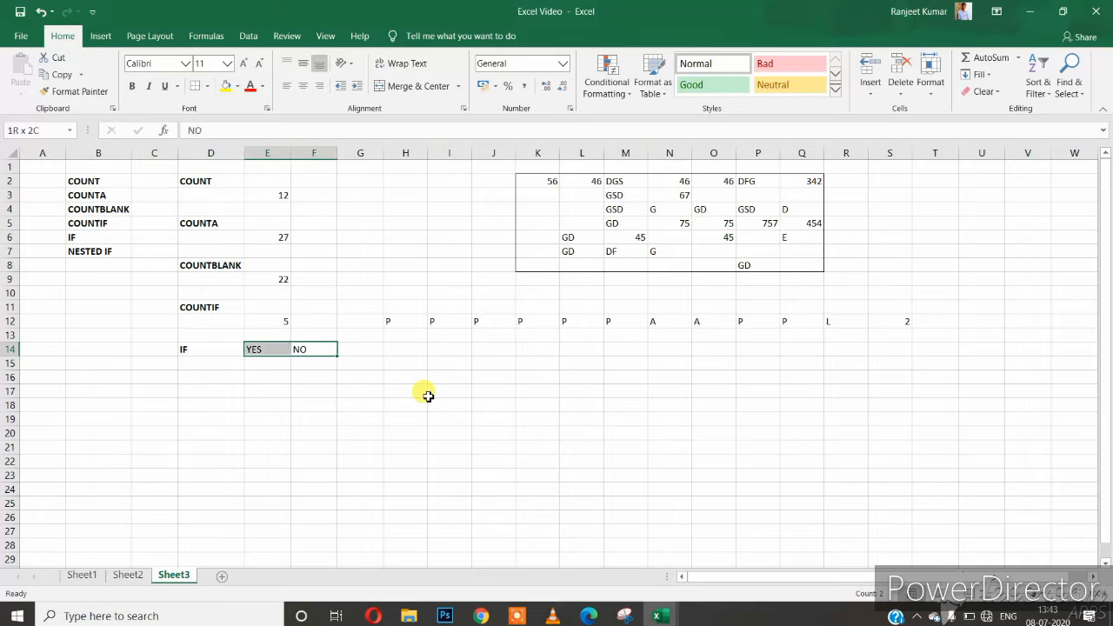
pyautogui.press('Down')
pyautogui.press('Up')
pyautogui.press('Left')
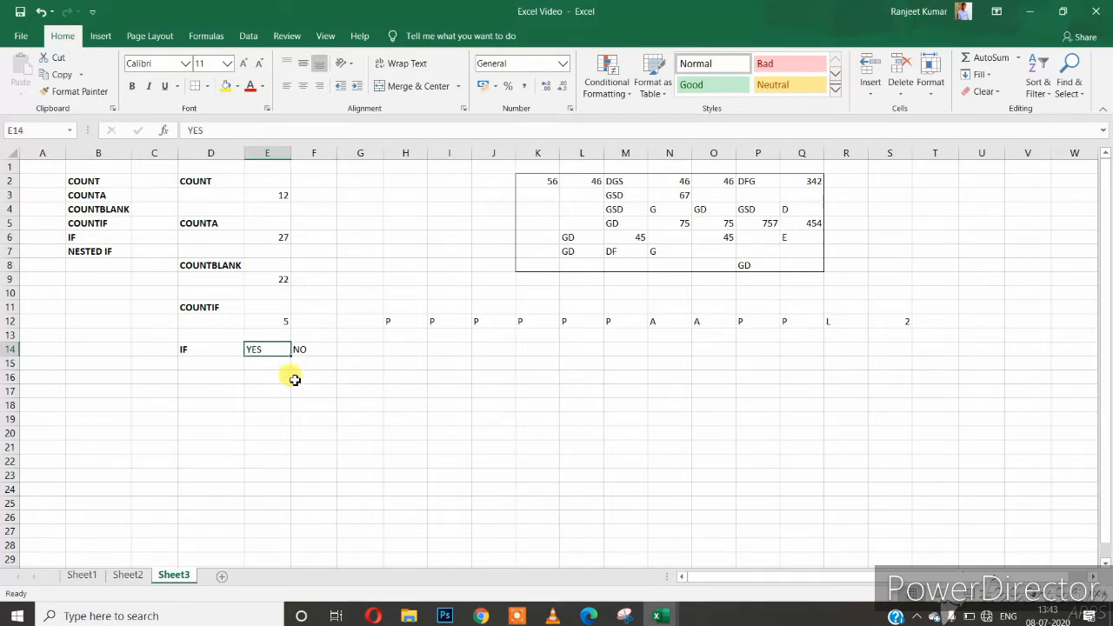
pyautogui.moveTo(269, 375); pyautogui.dragTo(306, 381)
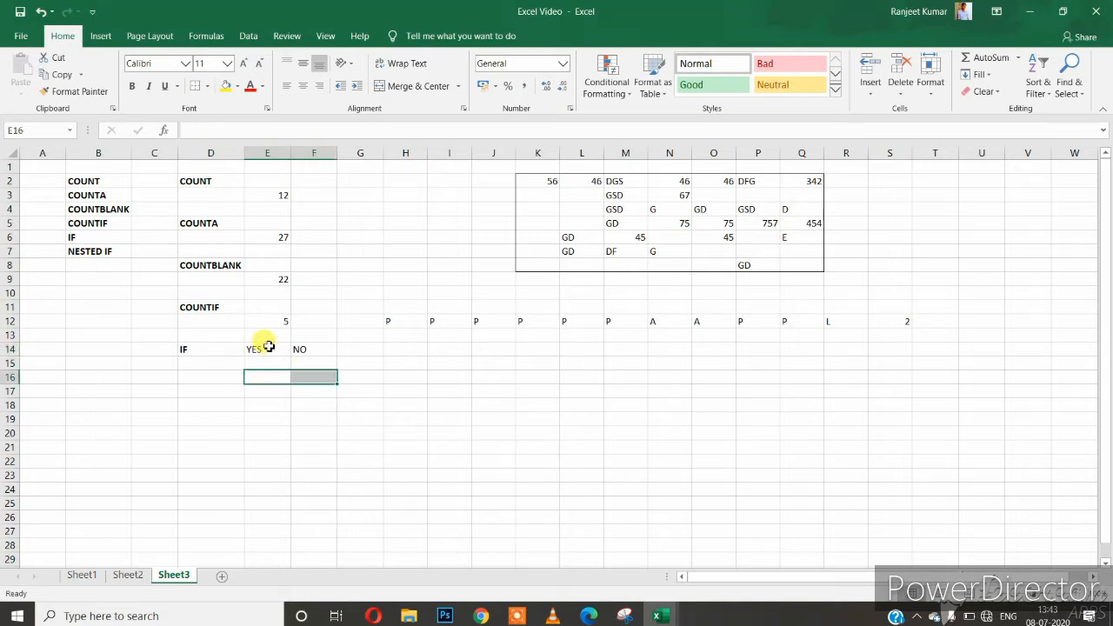
pyautogui.moveTo(260, 348); pyautogui.dragTo(320, 351)
pyautogui.click(313, 379)
pyautogui.click(304, 376)
pyautogui.click(275, 351)
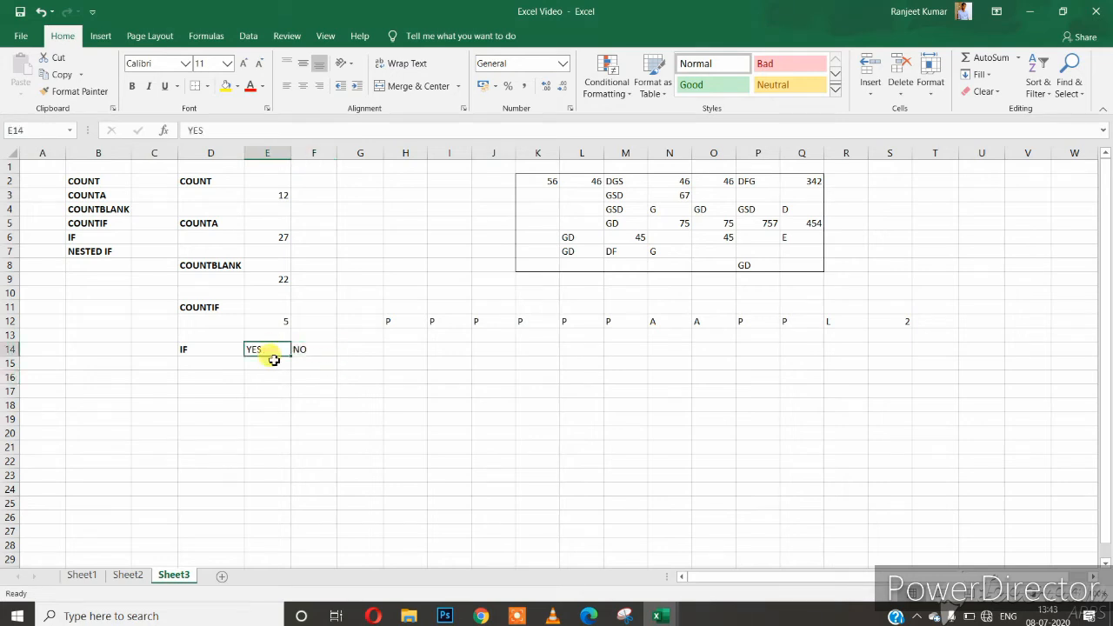
pyautogui.click(328, 349)
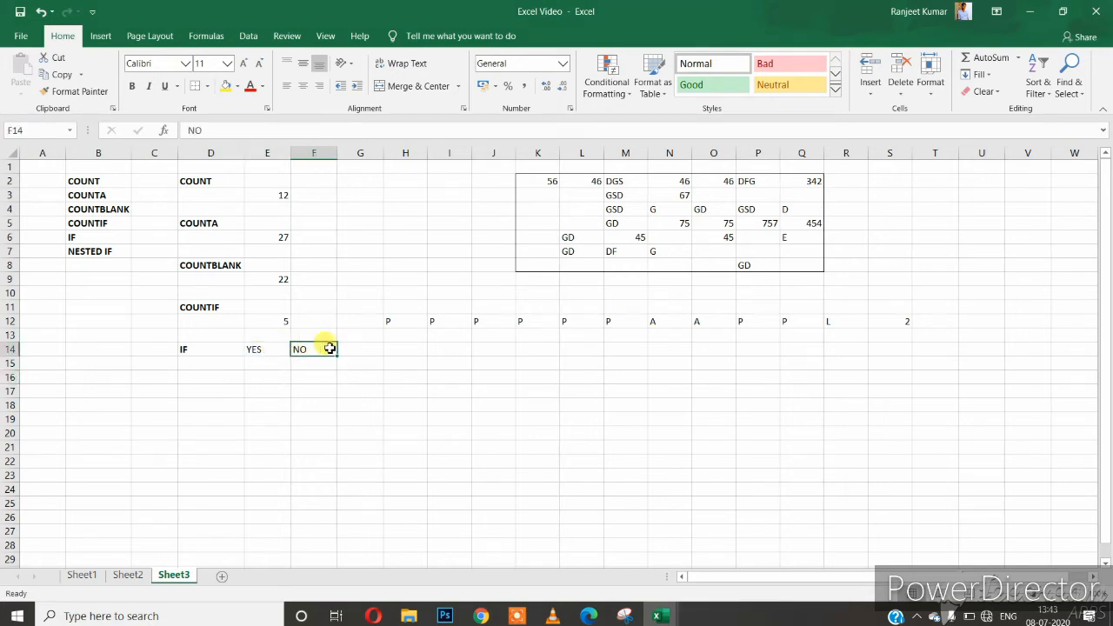
pyautogui.click(275, 348)
pyautogui.click(211, 348)
pyautogui.moveTo(275, 352); pyautogui.dragTo(296, 350)
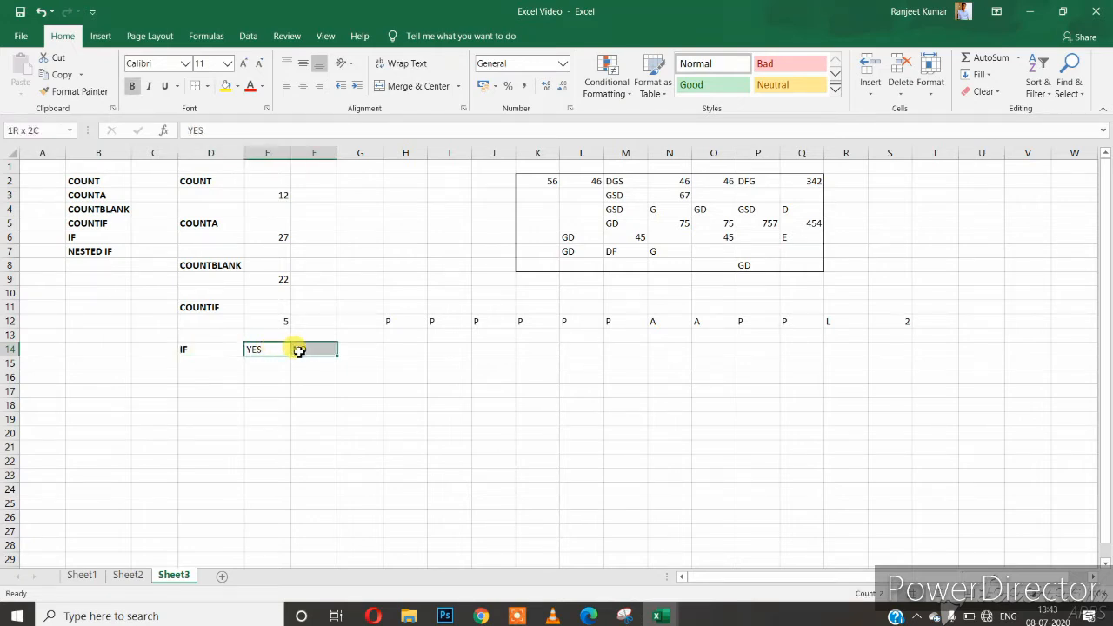
pyautogui.click(218, 366)
pyautogui.click(237, 377)
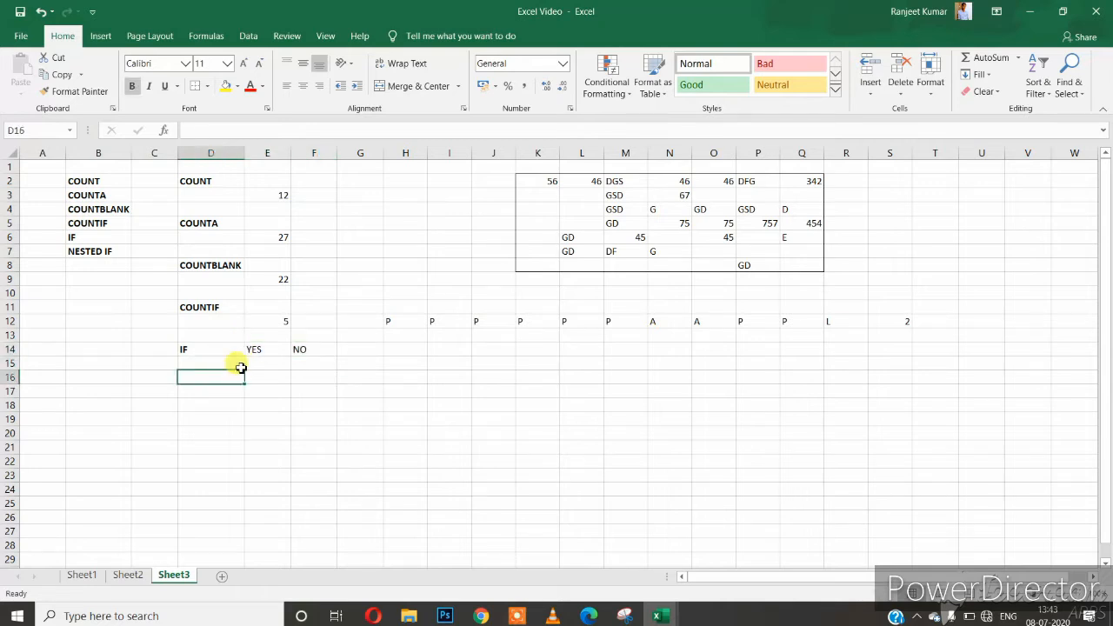
# Start a column of sample numbers with 4 in F16, 342 in F17 and 67 in F19
pyautogui.click(311, 375)
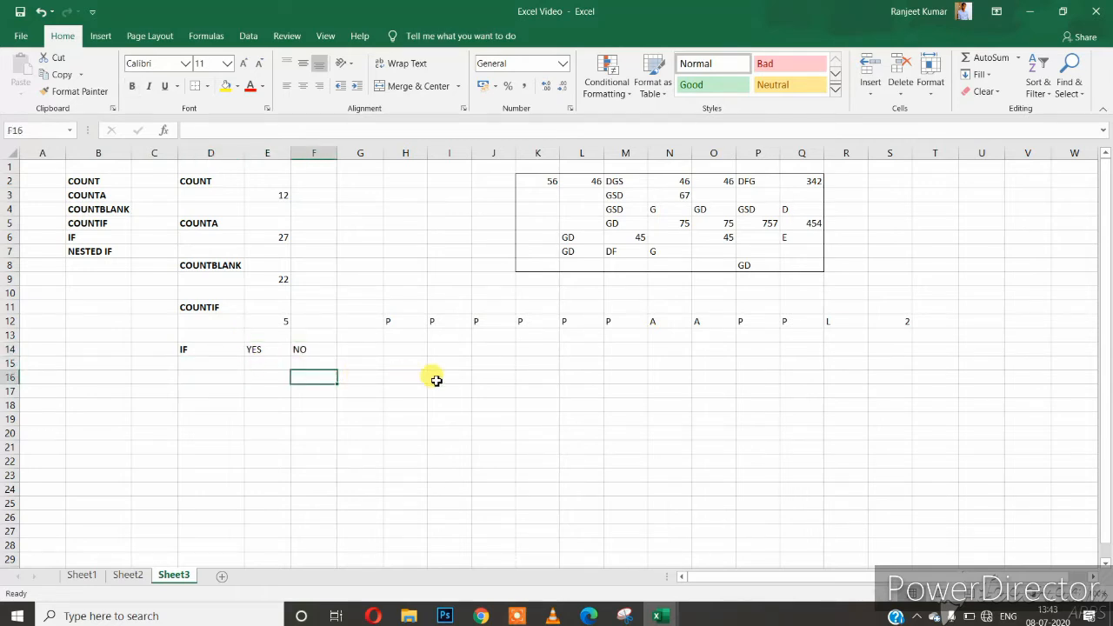
pyautogui.write('4')
pyautogui.press('Return')
pyautogui.write('342')
pyautogui.press('Return')
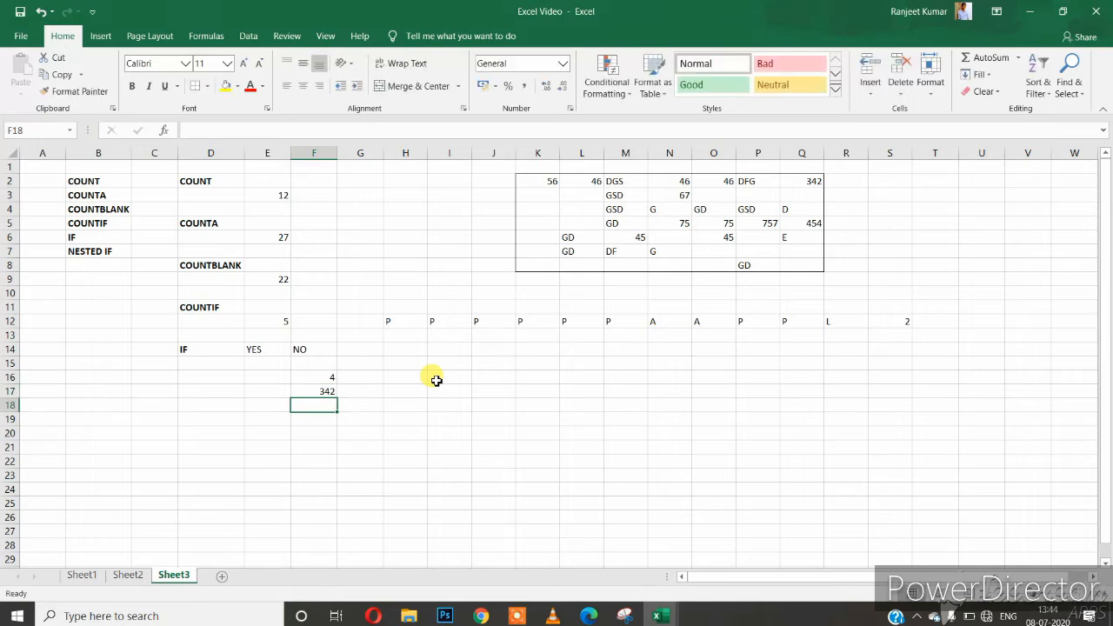
pyautogui.press('Return')
pyautogui.write('67')
# Set F17 to 65 and fill the empty cell F18 with 23
pyautogui.press('Up')
pyautogui.press('Up')
pyautogui.press('Down')
pyautogui.press('Up')
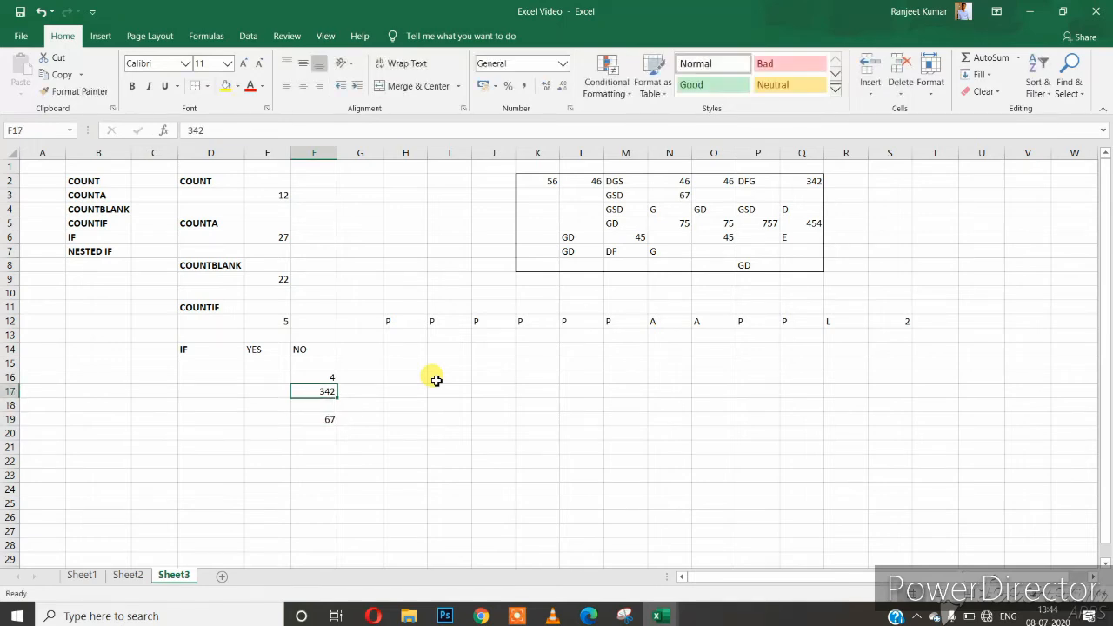
pyautogui.write('65')
pyautogui.press('Down')
pyautogui.write('23')
pyautogui.press('Down')
# Continue the number column in F20:F23 with 87, 65, 34 and 76
pyautogui.press('Up')
pyautogui.press('Return')
pyautogui.press('Return')
pyautogui.write('87')
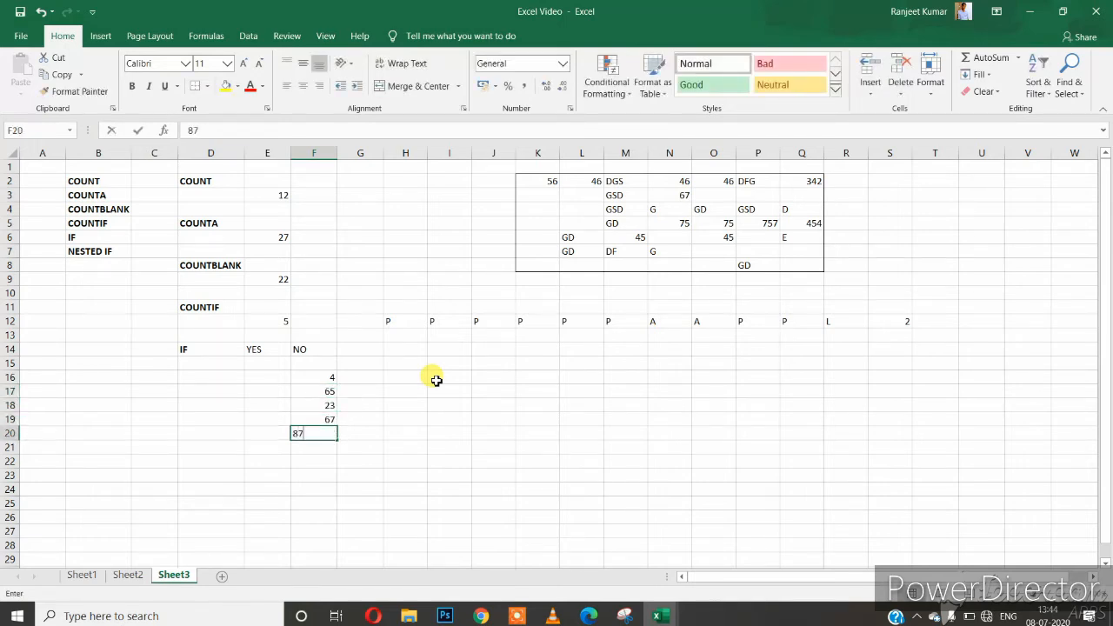
pyautogui.press('Return')
pyautogui.write('65')
pyautogui.press('Return')
pyautogui.write('34')
pyautogui.press('Return')
pyautogui.write('76')
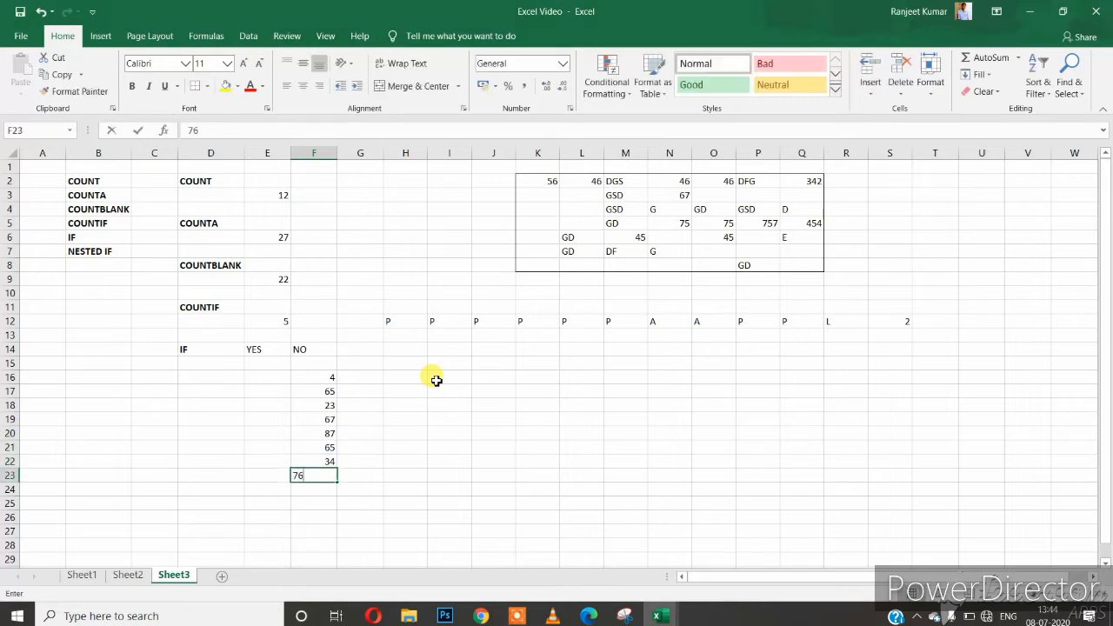
pyautogui.press('Up')
# Replace the first number of the column, in F16, with 98
pyautogui.press('Up')
pyautogui.press('Up')
pyautogui.press('Up')
pyautogui.press('Up')
pyautogui.press('Up')
pyautogui.press('Up')
pyautogui.write('98')
pyautogui.press('Return')
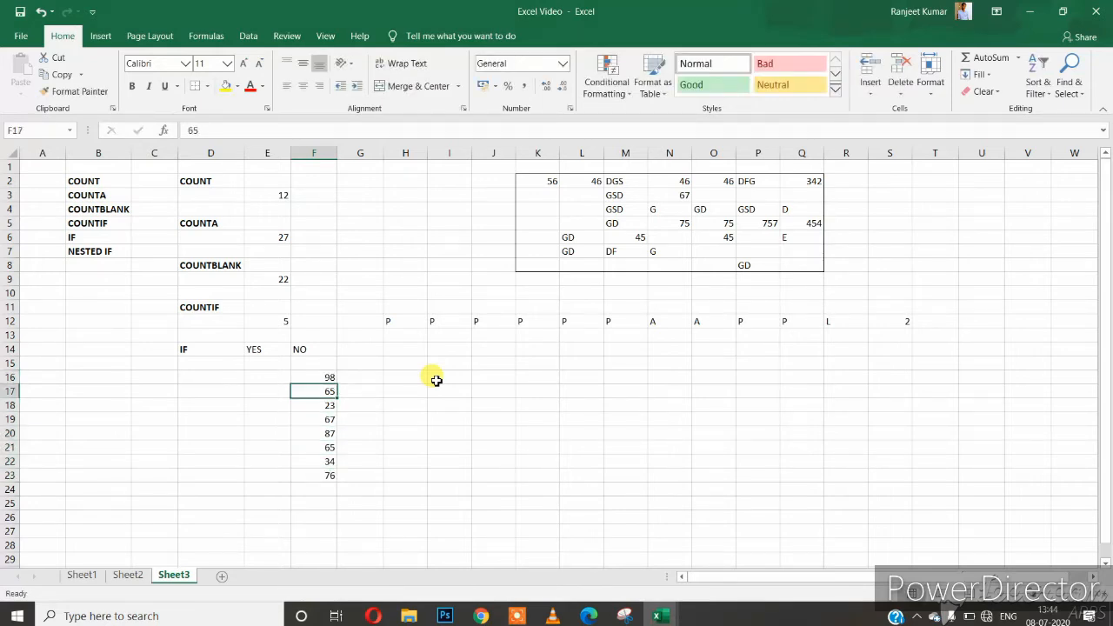
pyautogui.press('Right')
pyautogui.press('Up')
pyautogui.press('Left')
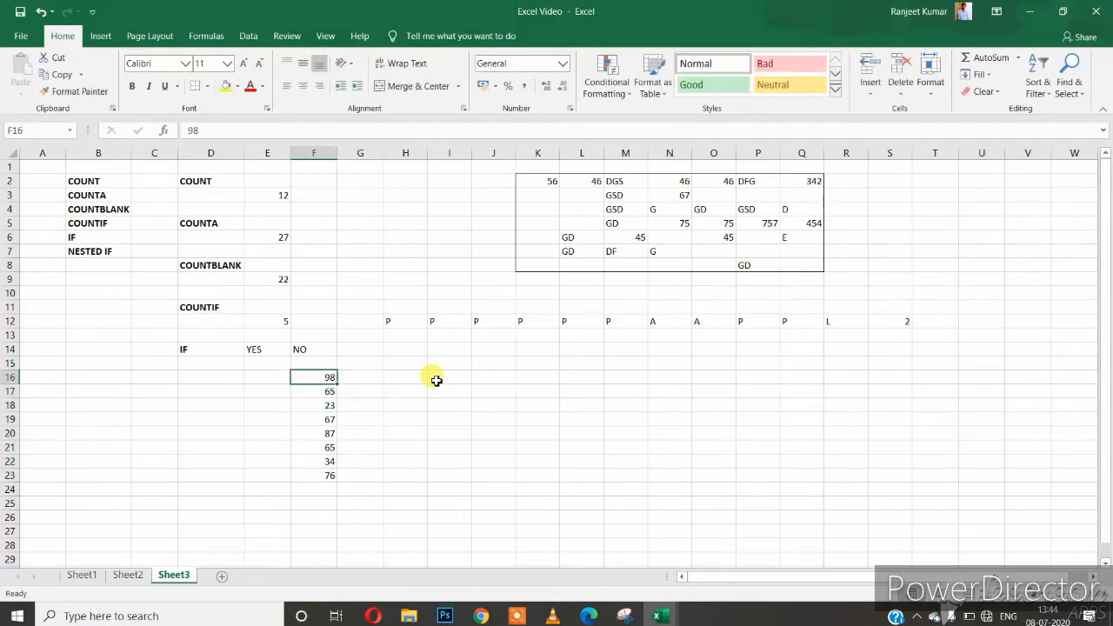
pyautogui.press('Up')
pyautogui.write('NO')
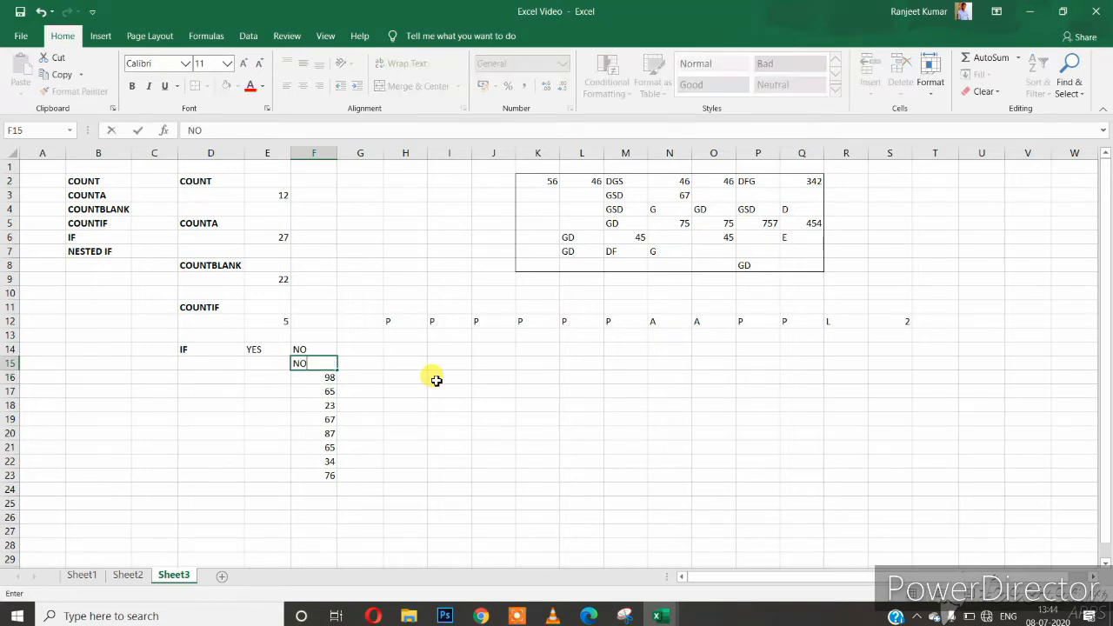
pyautogui.press('Escape')
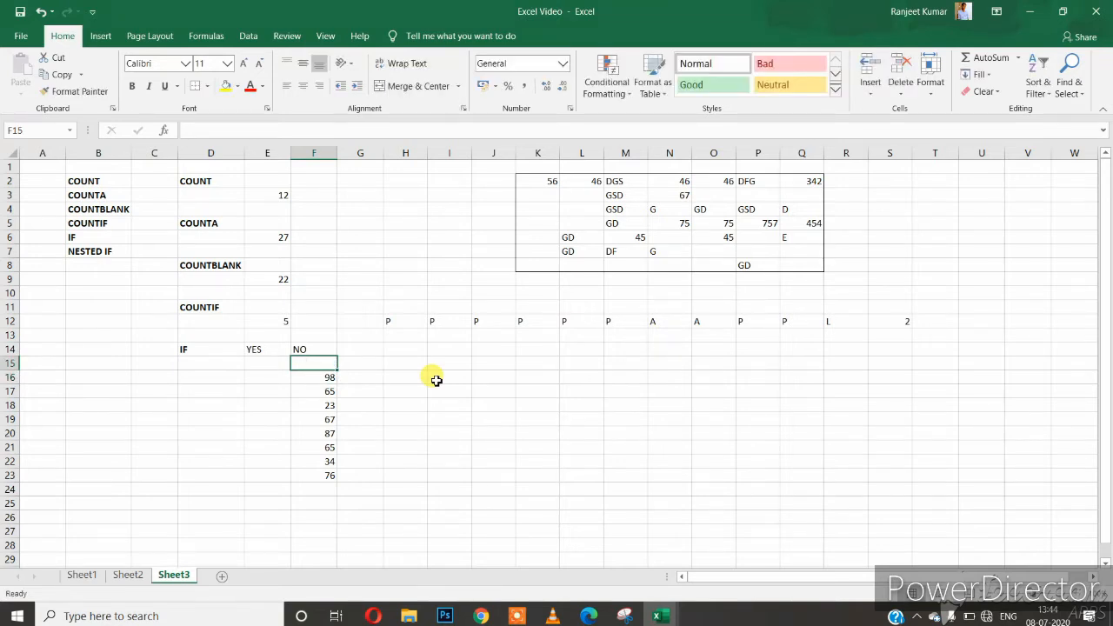
# Enter 45 in F15 above the other numbers and add the heading RESULT in G14
pyautogui.write('45')
pyautogui.press('Tab')
pyautogui.press('Left')
pyautogui.press('Right')
pyautogui.press('Up')
pyautogui.write('RESULT')
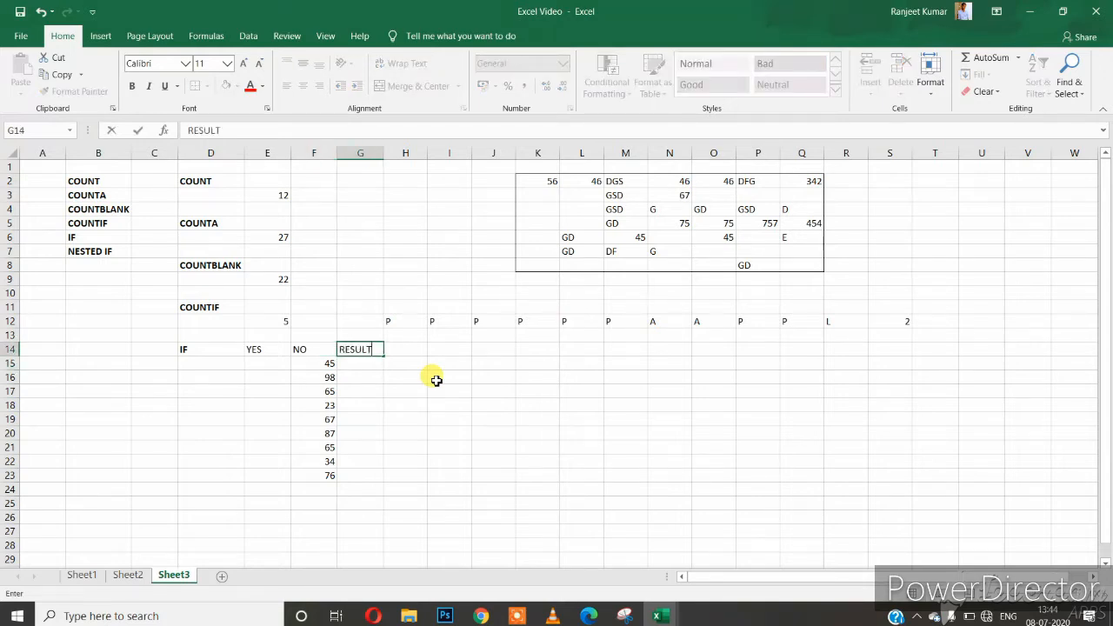
pyautogui.press('Return')
# Make the NO and RESULT headings in F14:G14 bold
pyautogui.press('Up')
pyautogui.hotkey('shift', 'Left')
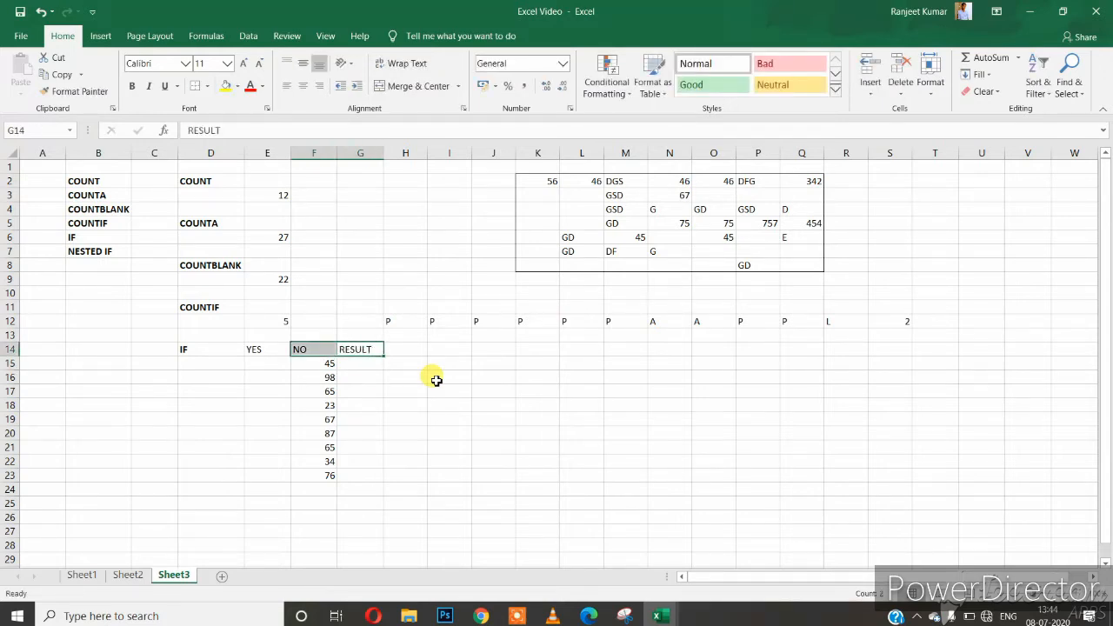
pyautogui.hotkey('ctrl', 'b')
# Enter the formula =IF(F15>50,"PASS","FAIL") in G15
pyautogui.press('Down')
pyautogui.write('=')
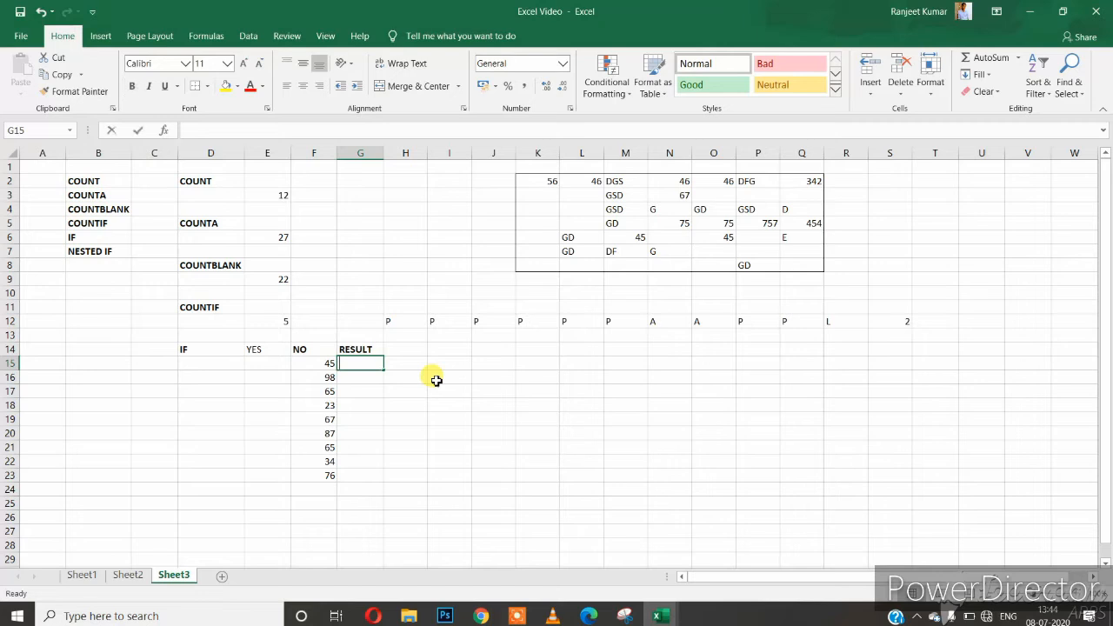
pyautogui.press('Escape')
pyautogui.write('=IF(1')
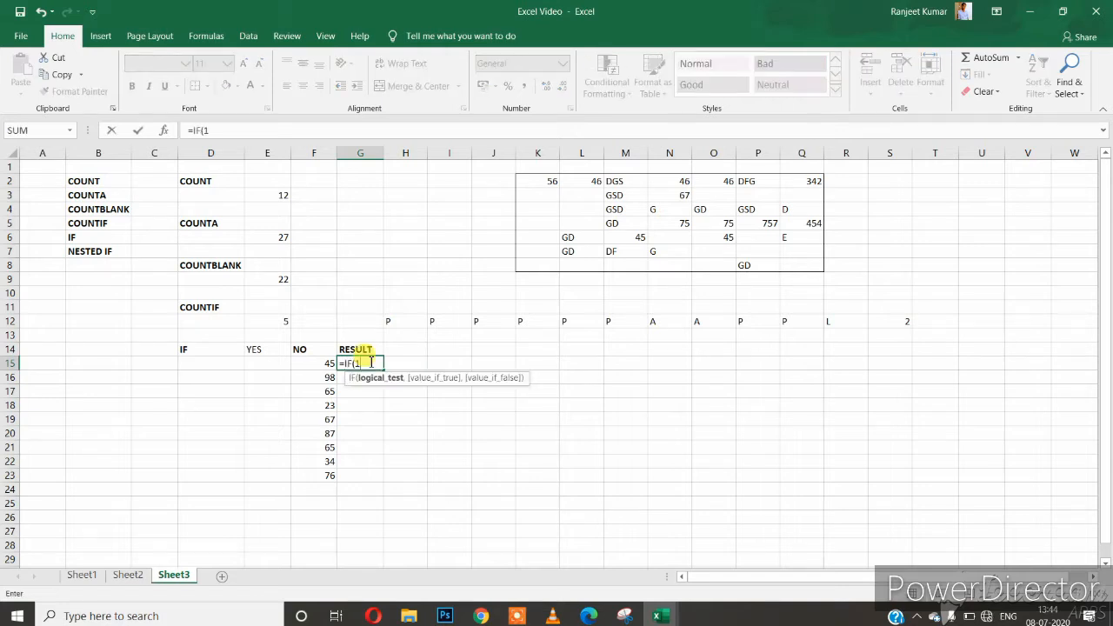
pyautogui.click(371, 361)
pyautogui.press('BackSpace')
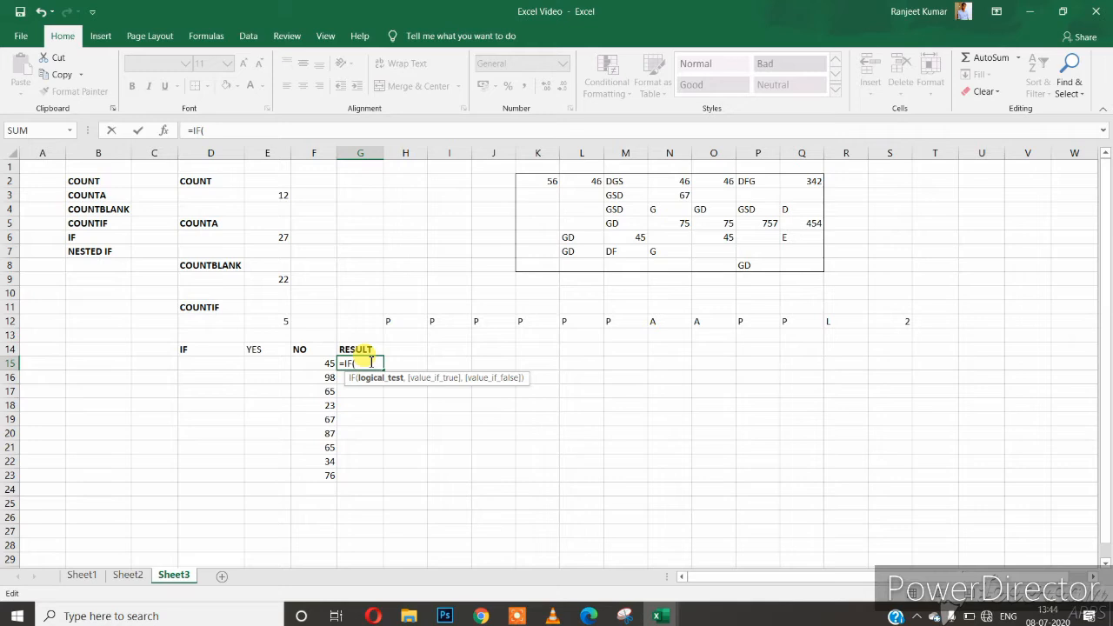
pyautogui.click(327, 362)
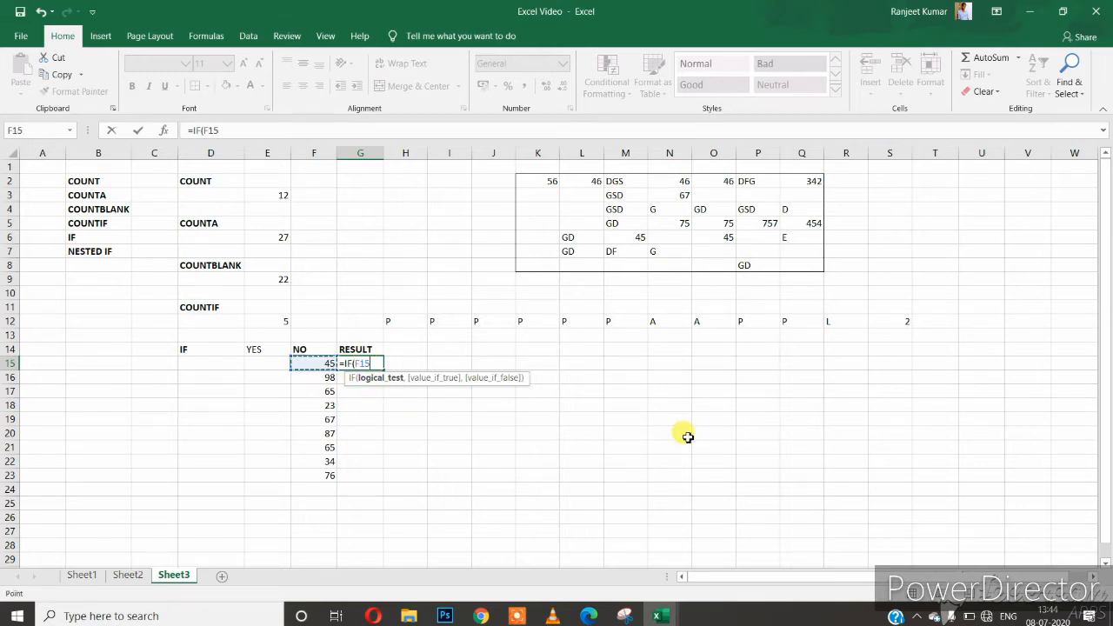
pyautogui.write('>50,')
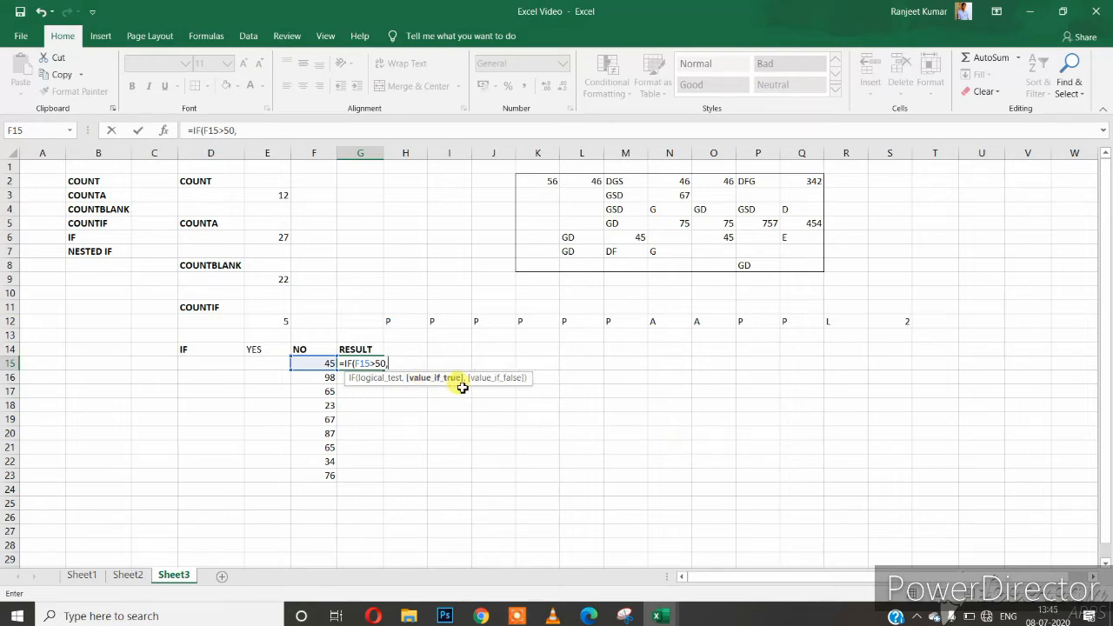
pyautogui.write('"PASS","')
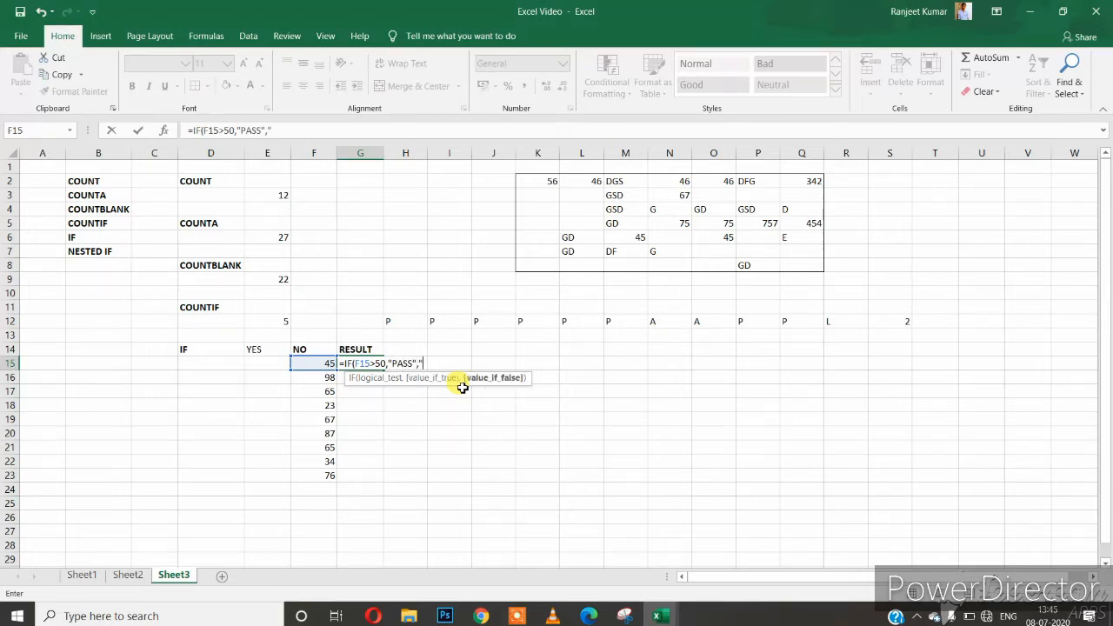
pyautogui.write('FAIL")')
pyautogui.click(403, 361)
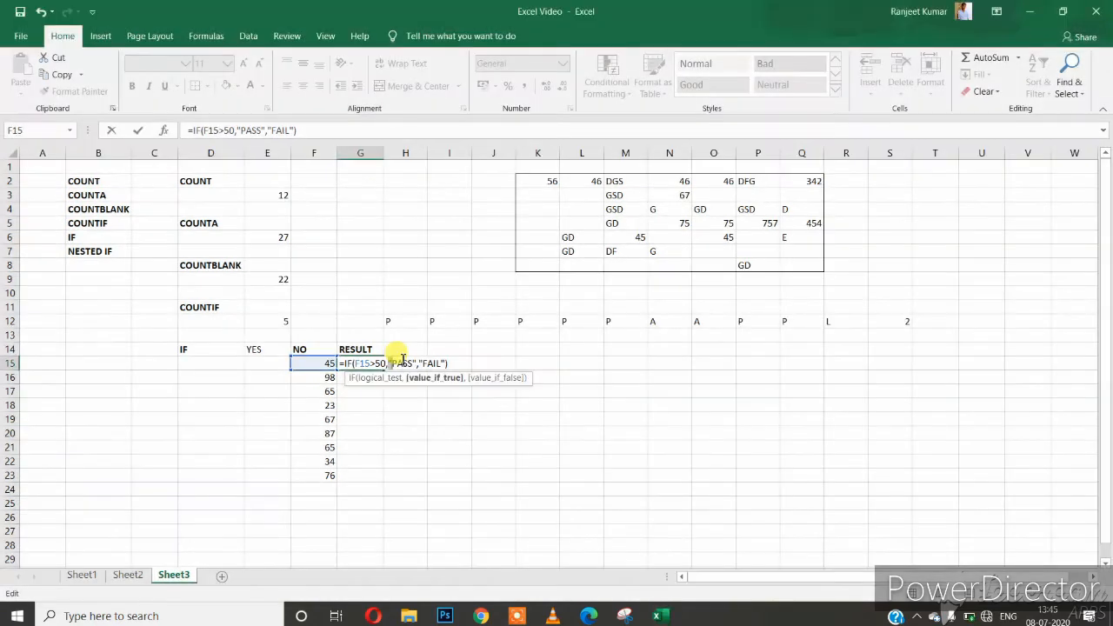
pyautogui.press('Return')
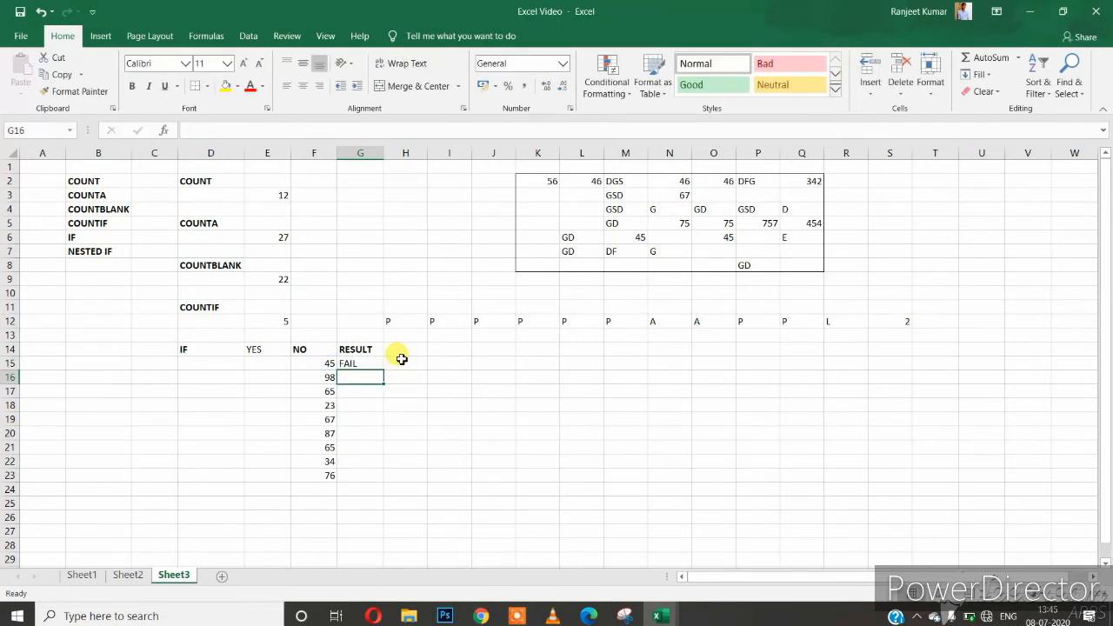
# Fill the IF formula from G15 down to G23, alongside the number column
pyautogui.click(376, 364)
pyautogui.click(304, 364)
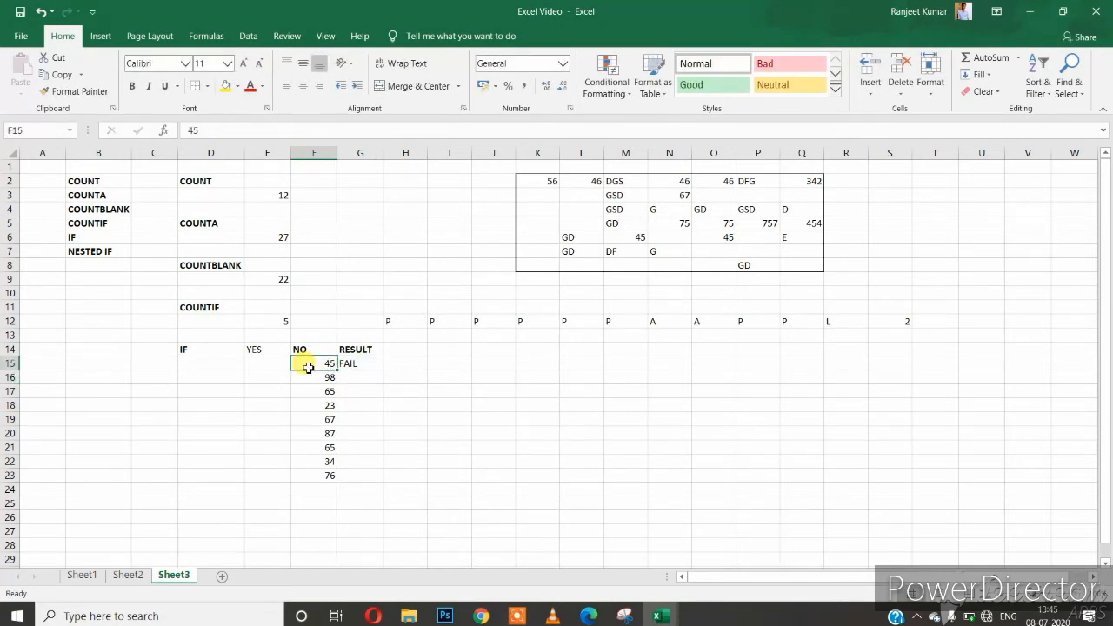
pyautogui.click(350, 363)
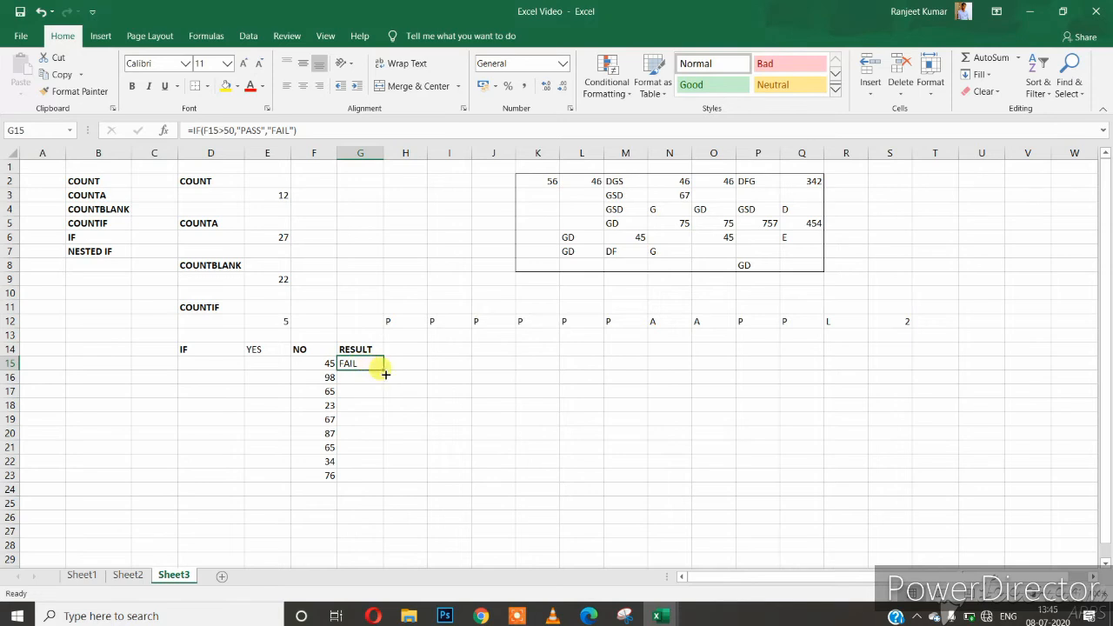
pyautogui.doubleClick(385, 372)
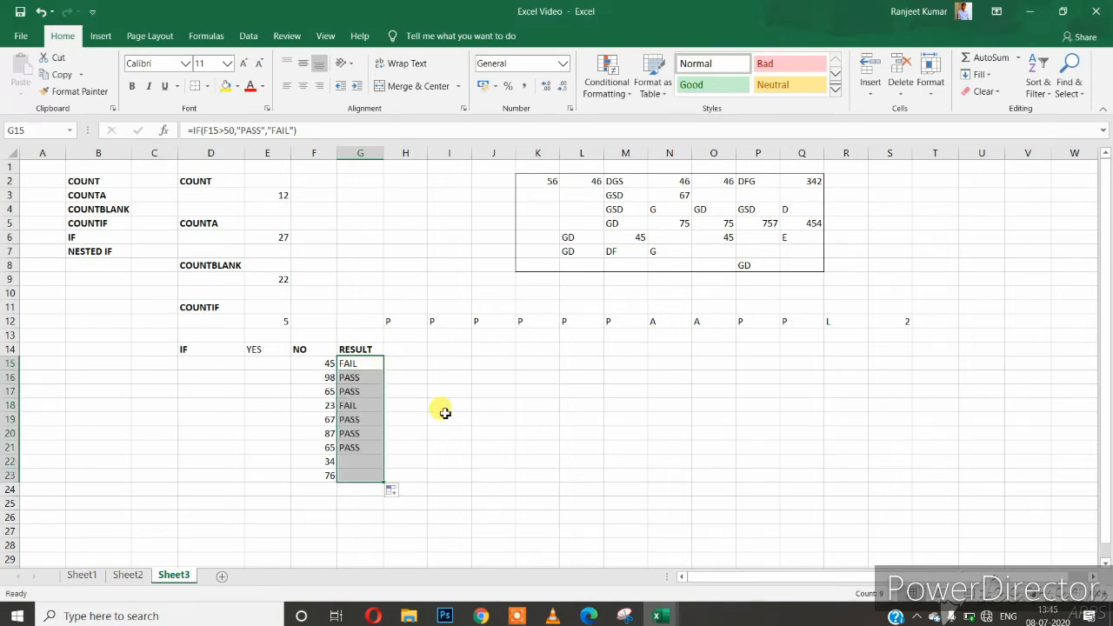
# Examine the copied IF formulas and their results in the cells of the RESULT column
pyautogui.click(357, 379)
pyautogui.click(356, 391)
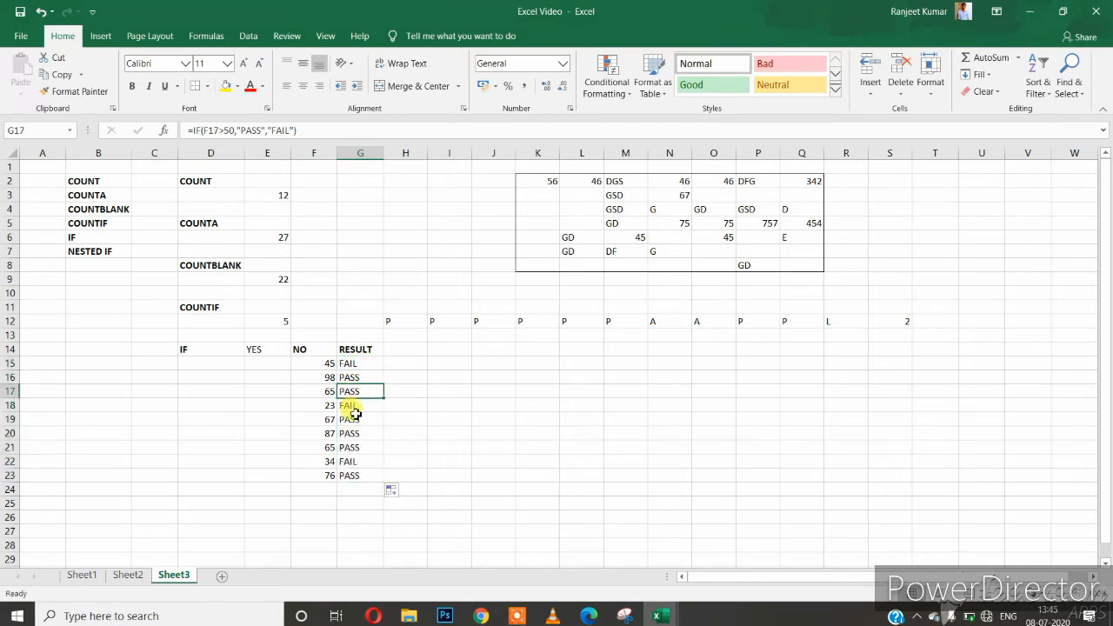
pyautogui.click(357, 419)
pyautogui.click(357, 447)
pyautogui.click(358, 461)
pyautogui.click(358, 475)
pyautogui.click(357, 419)
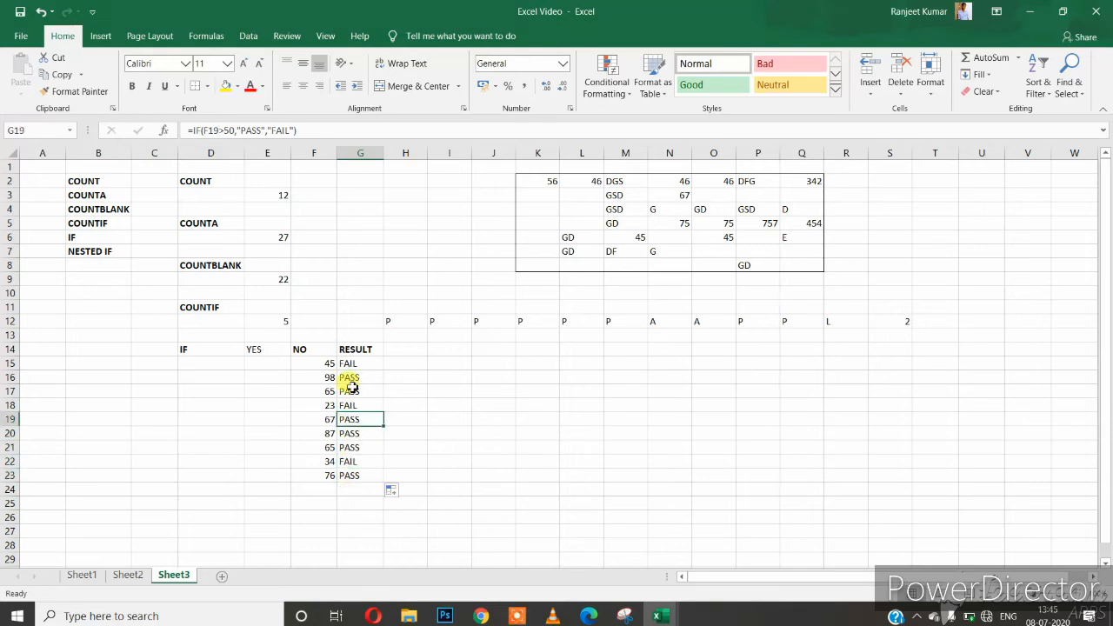
pyautogui.click(352, 363)
pyautogui.click(343, 379)
# Change F15 to 85 and F16 to 25, and check the results in G15:G23
pyautogui.click(332, 363)
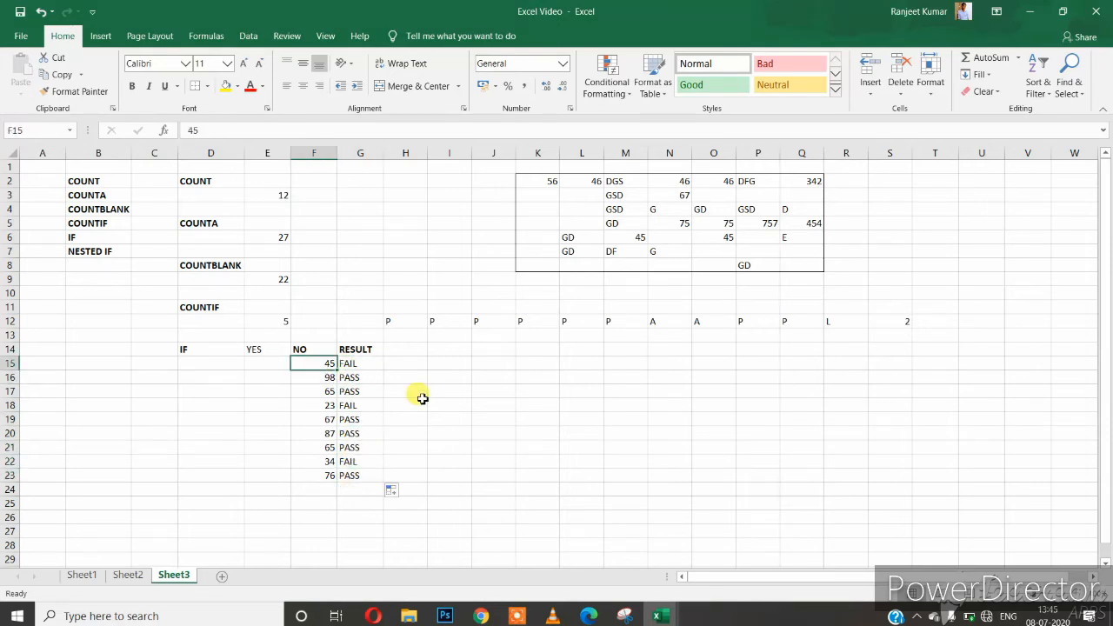
pyautogui.write('85')
pyautogui.press('Return')
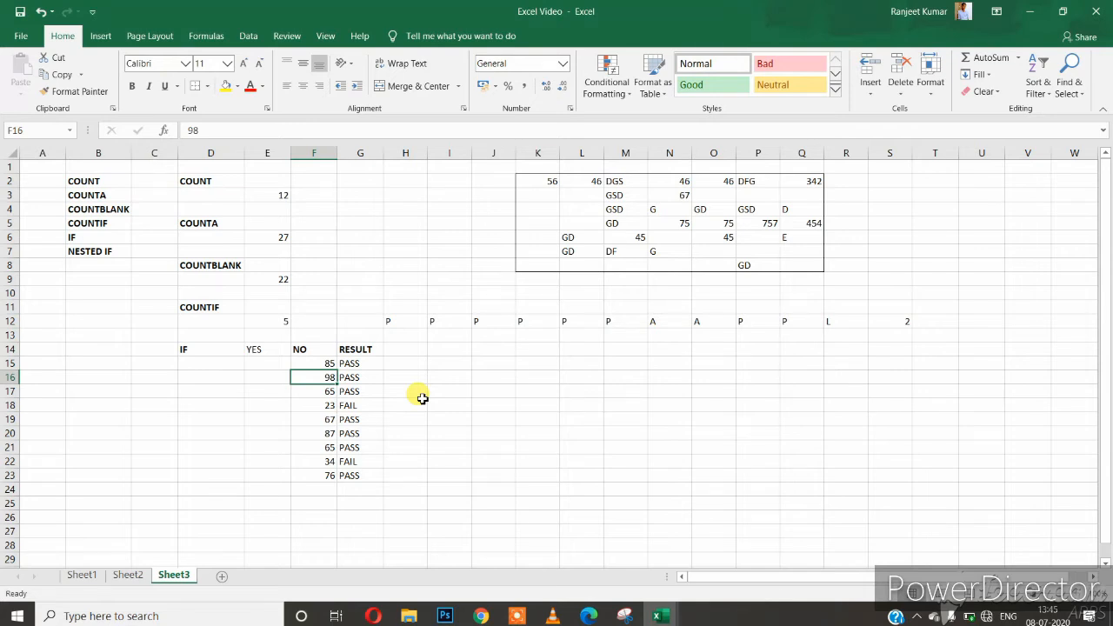
pyautogui.write('25')
pyautogui.press('Return')
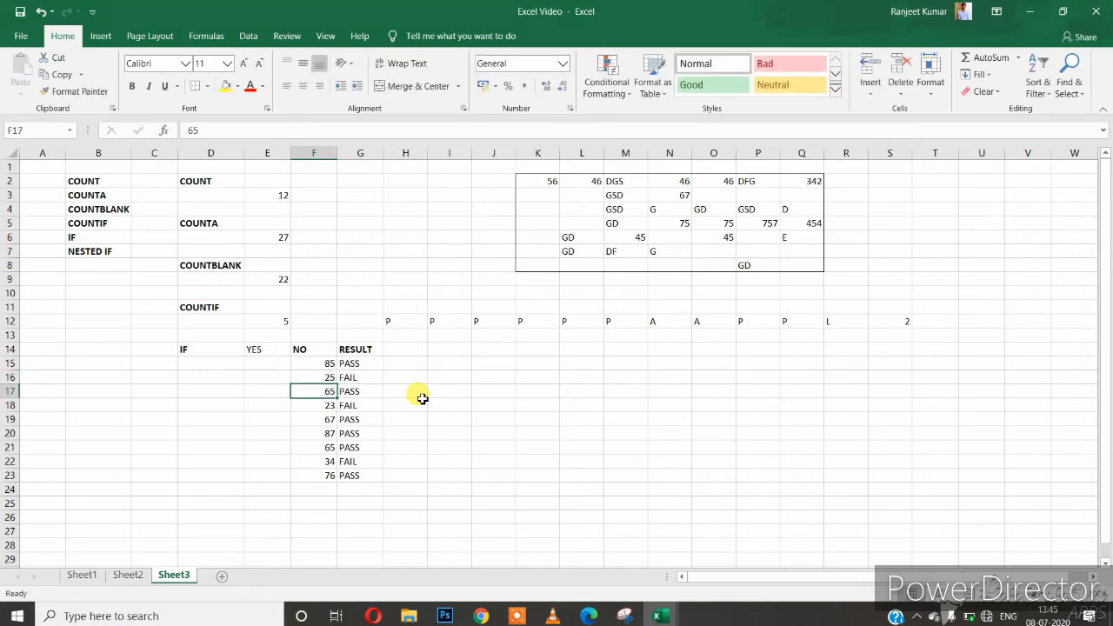
pyautogui.click(356, 377)
pyautogui.moveTo(356, 362); pyautogui.dragTo(356, 474)
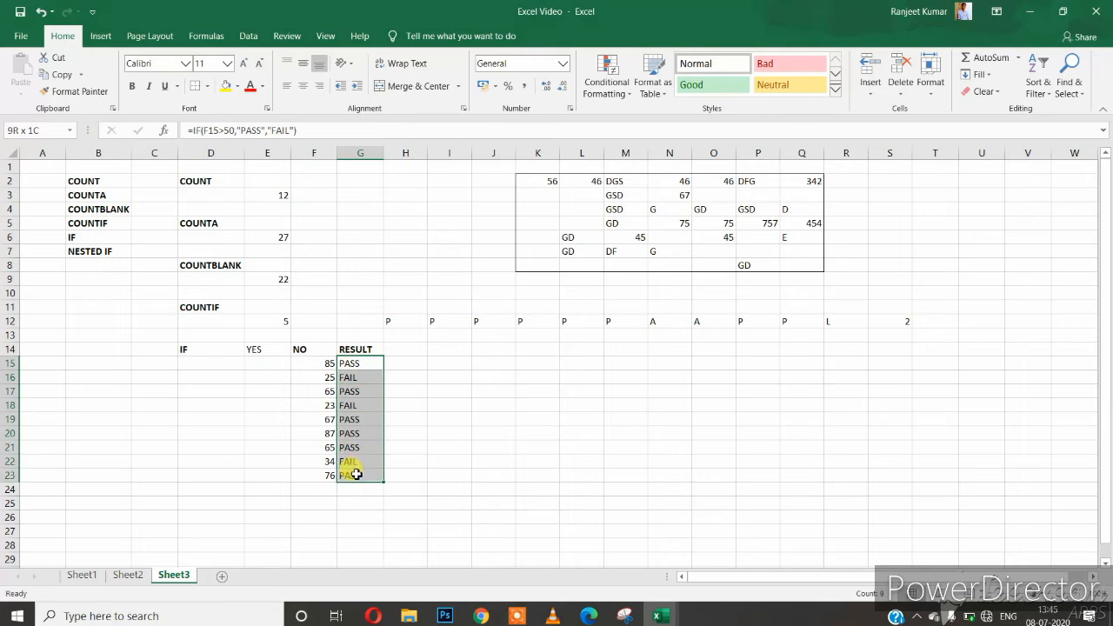
pyautogui.click(365, 363)
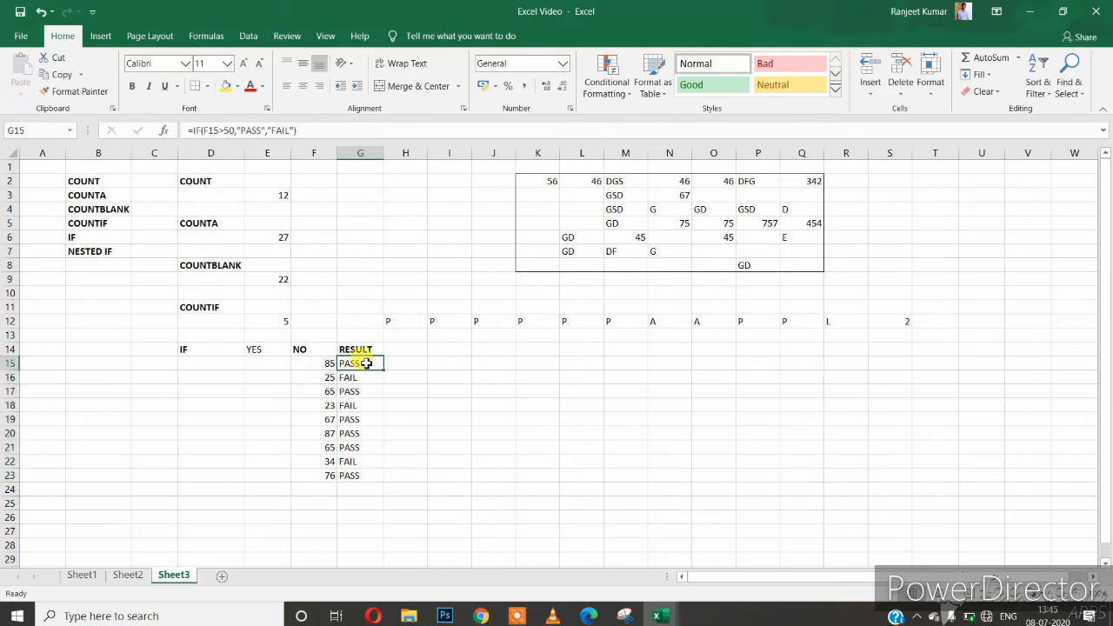
# Clear the YES entry from E14 beside the IF label
pyautogui.click(271, 353)
pyautogui.press('Delete')
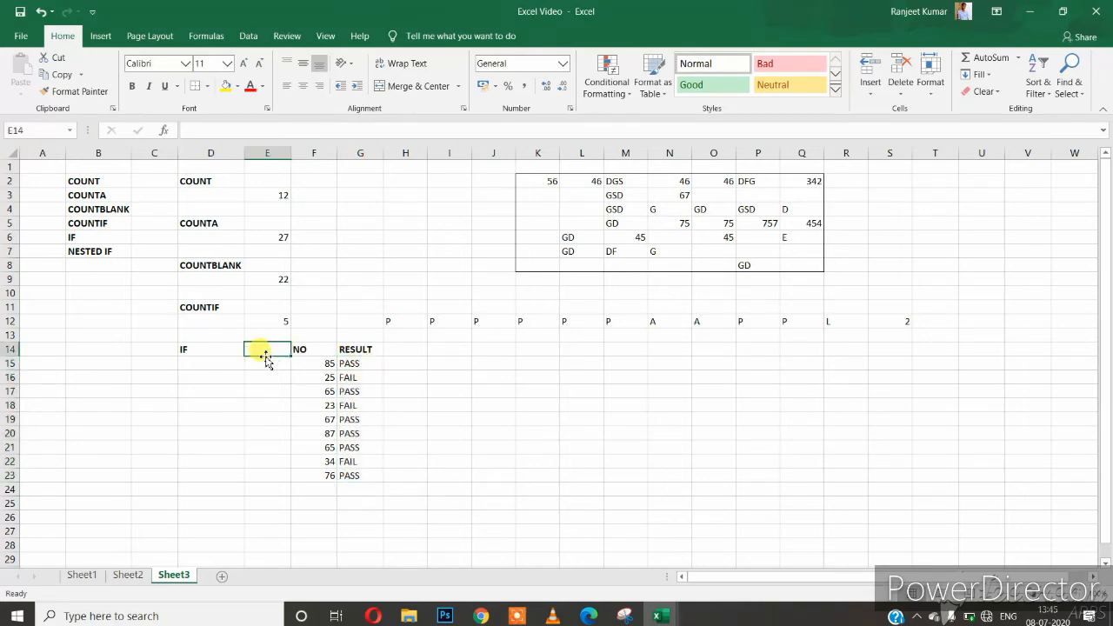
pyautogui.click(205, 351)
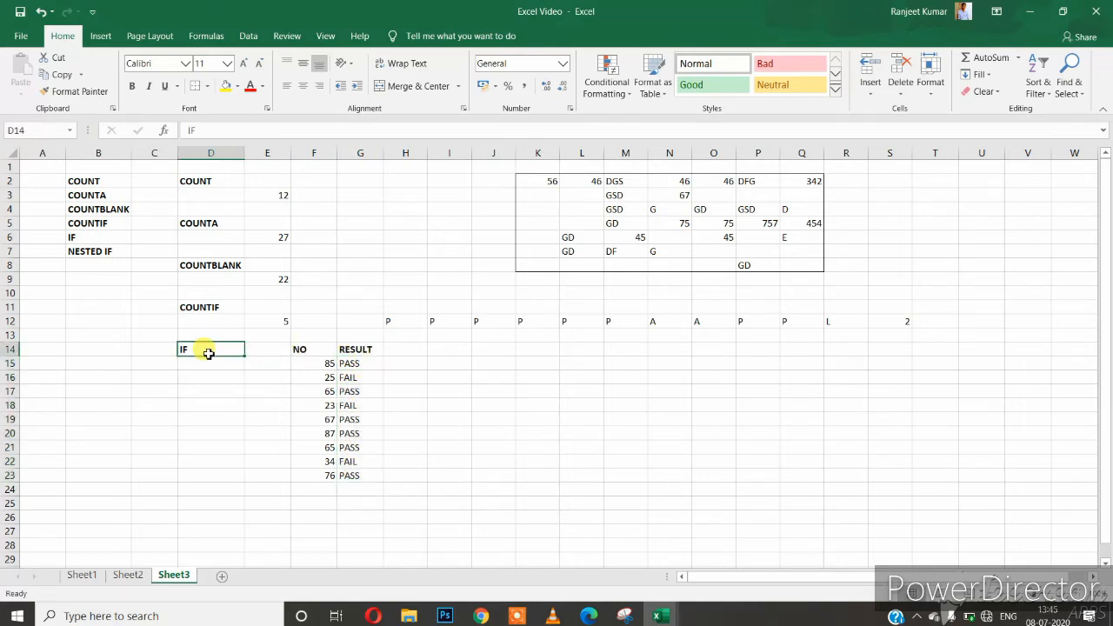
# Review the arguments of the IF formula in G15 without changing it
pyautogui.doubleClick(366, 369)
pyautogui.click(366, 365)
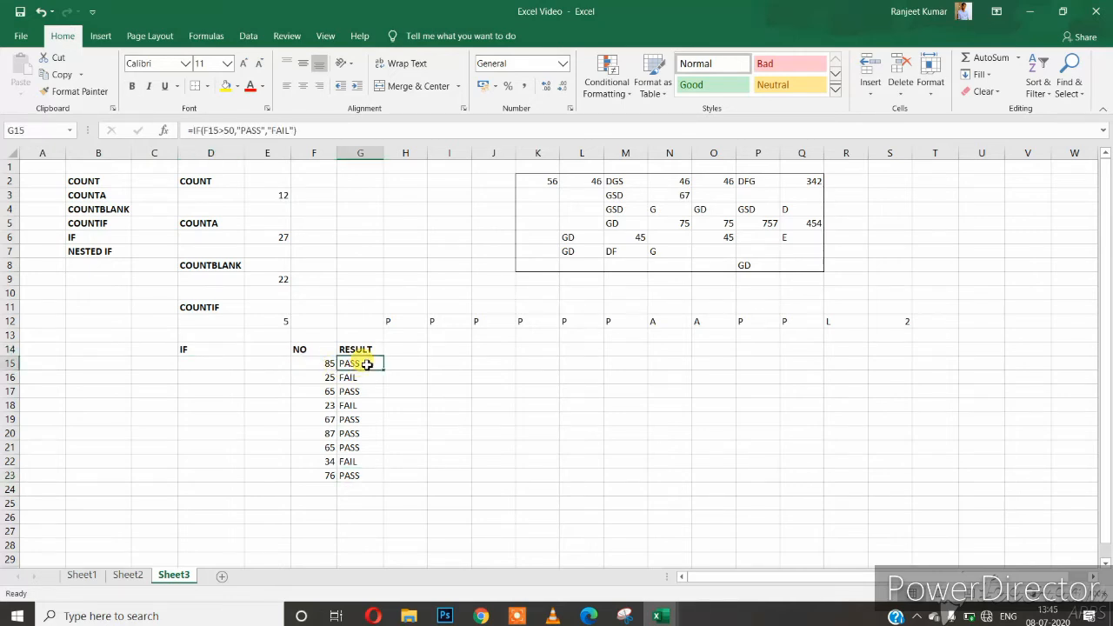
pyautogui.doubleClick(366, 365)
pyautogui.moveTo(453, 363); pyautogui.dragTo(354, 367)
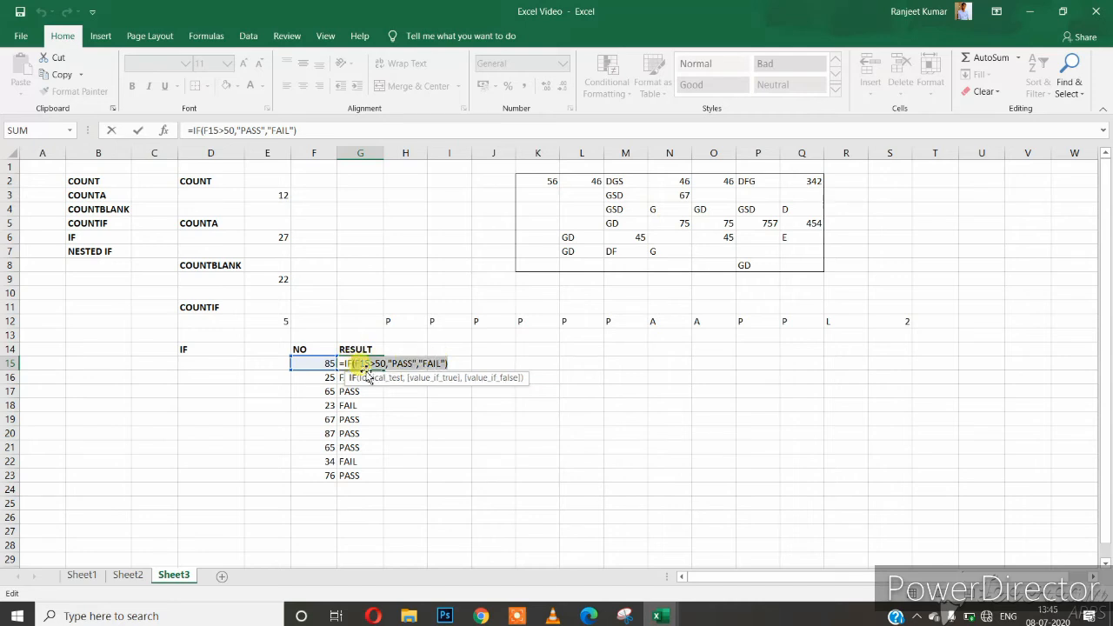
pyautogui.click(358, 364)
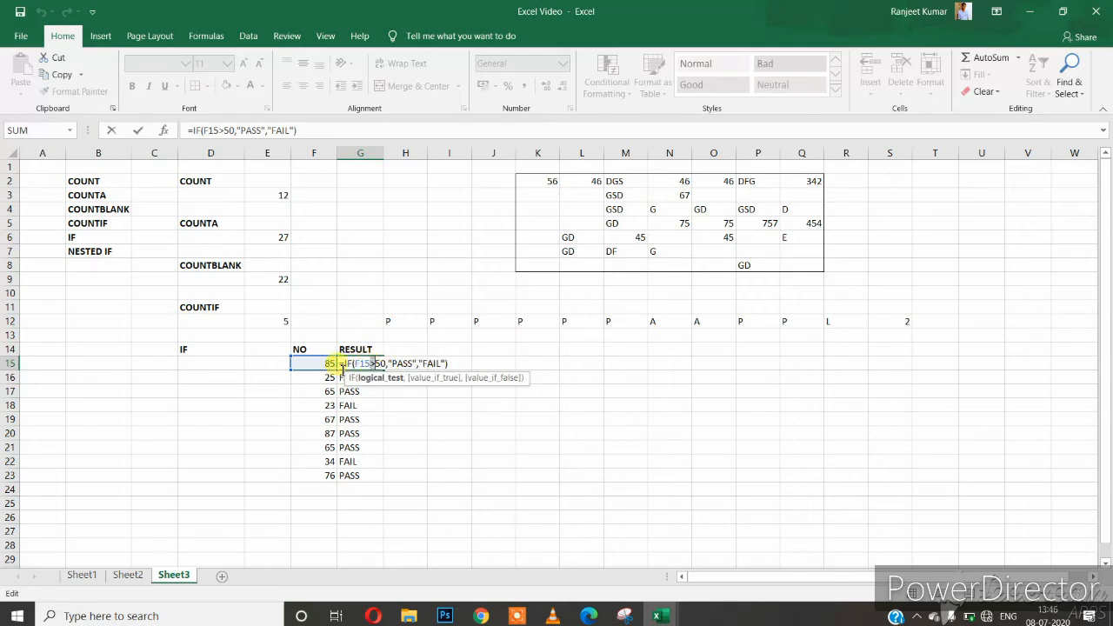
pyautogui.press('Escape')
# Add a second bold RESULT heading in H14
pyautogui.click(402, 351)
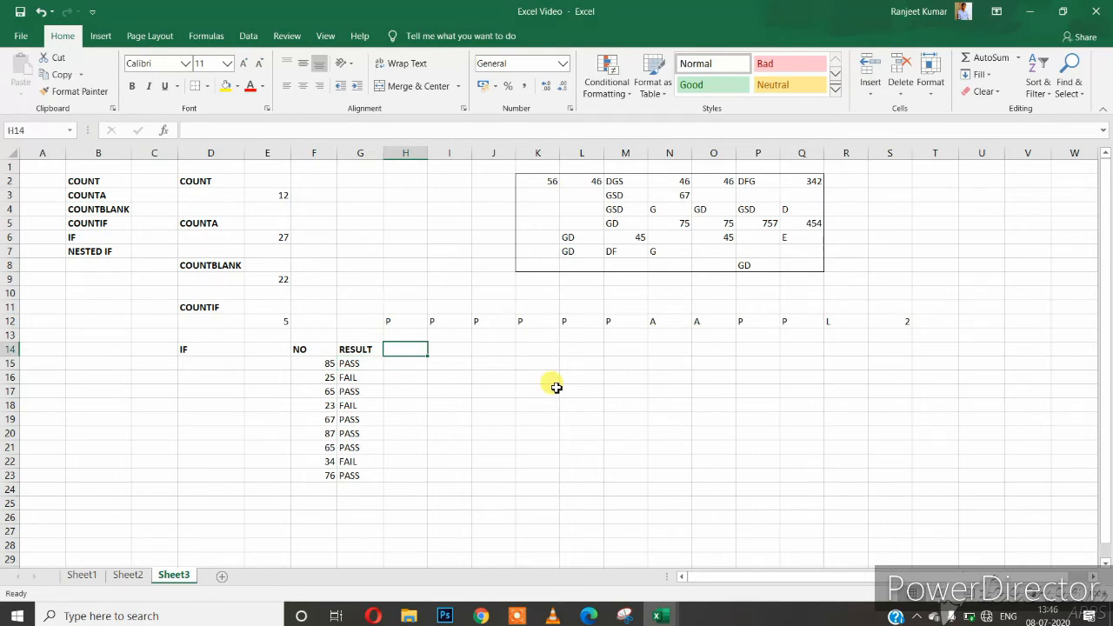
pyautogui.write('RESULT')
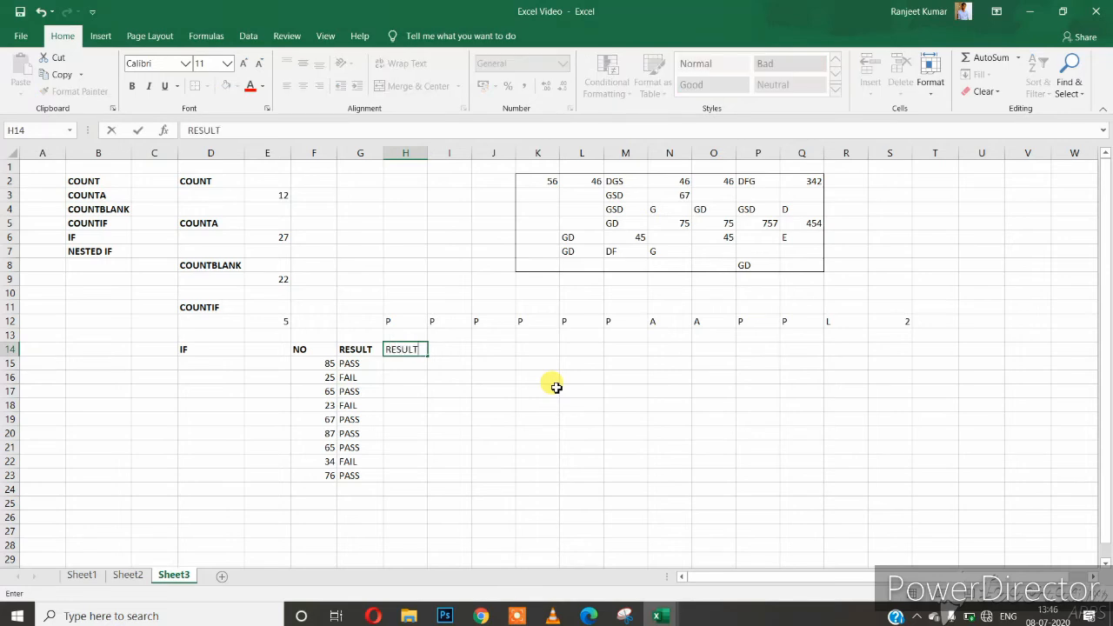
pyautogui.press('Return')
pyautogui.press('Up')
pyautogui.press('Down')
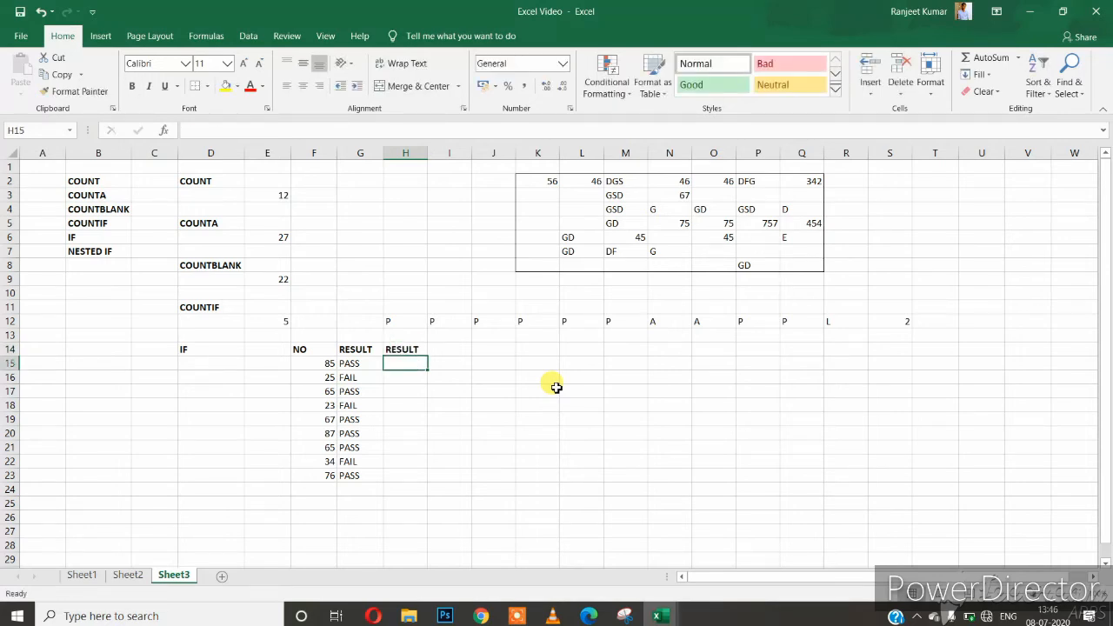
# Start an IF formula in H15 that returns "A+" when F15 is greater than 80
pyautogui.write('=I')
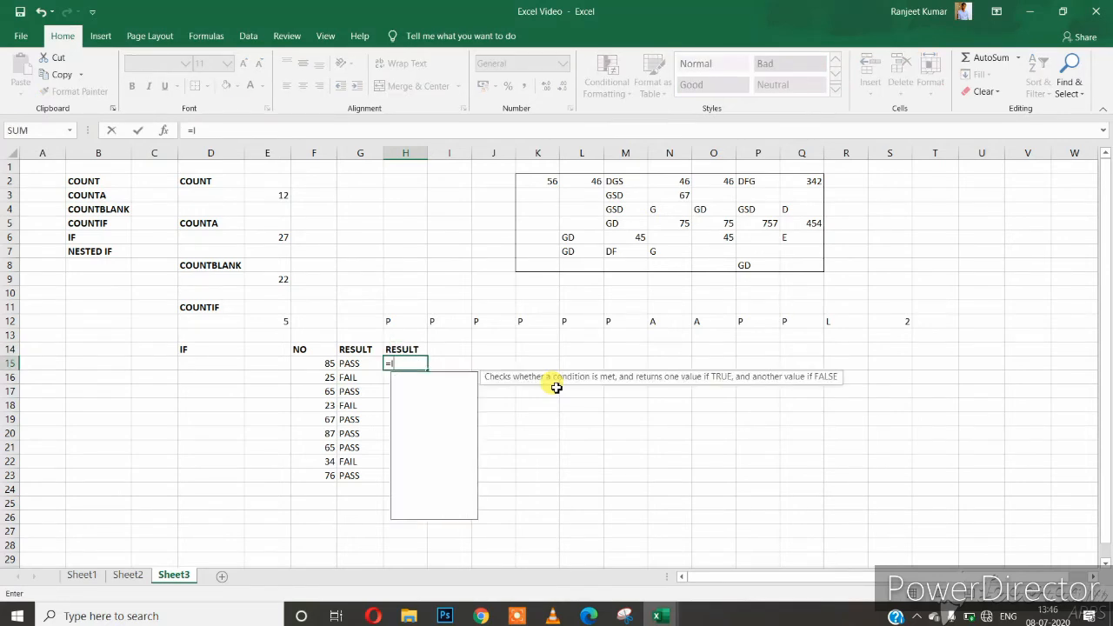
pyautogui.write('F(')
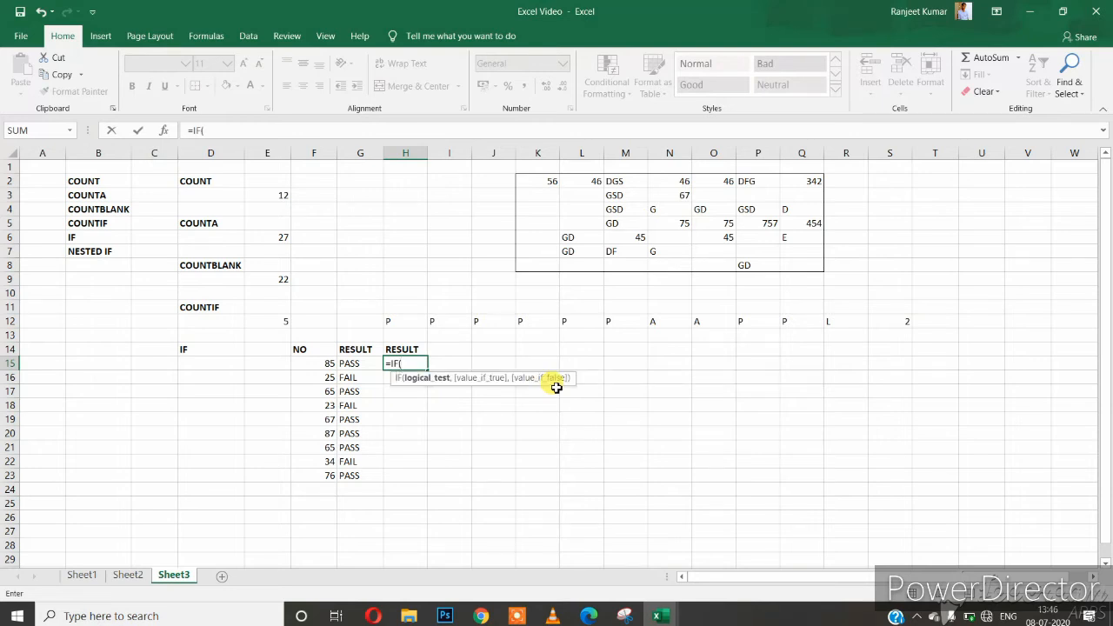
pyautogui.click(314, 362)
pyautogui.write('>')
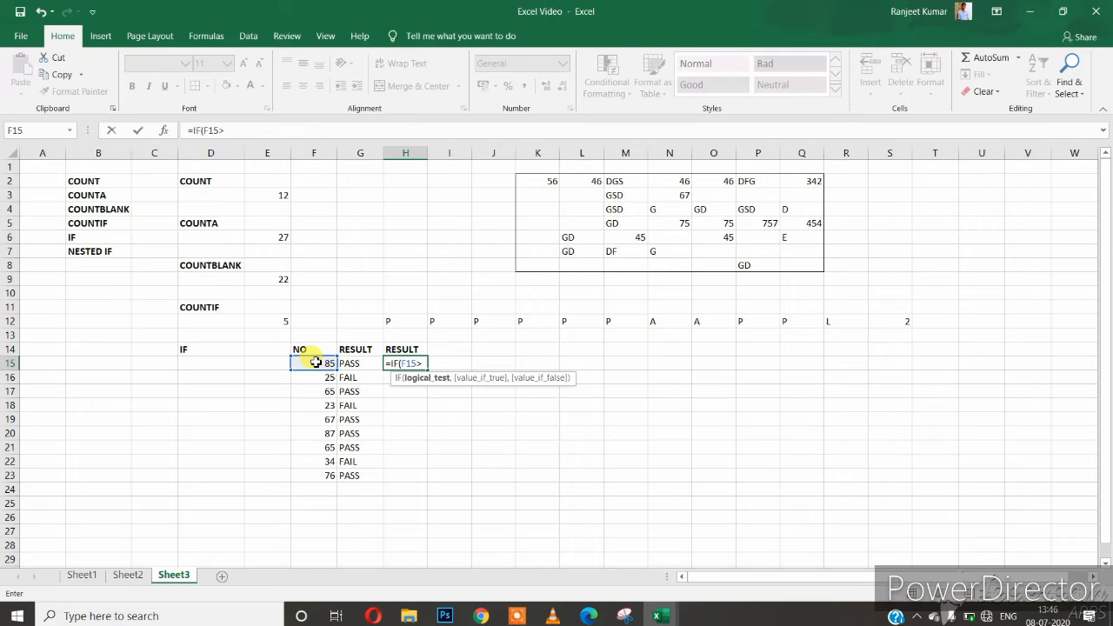
pyautogui.write('80,"A+')
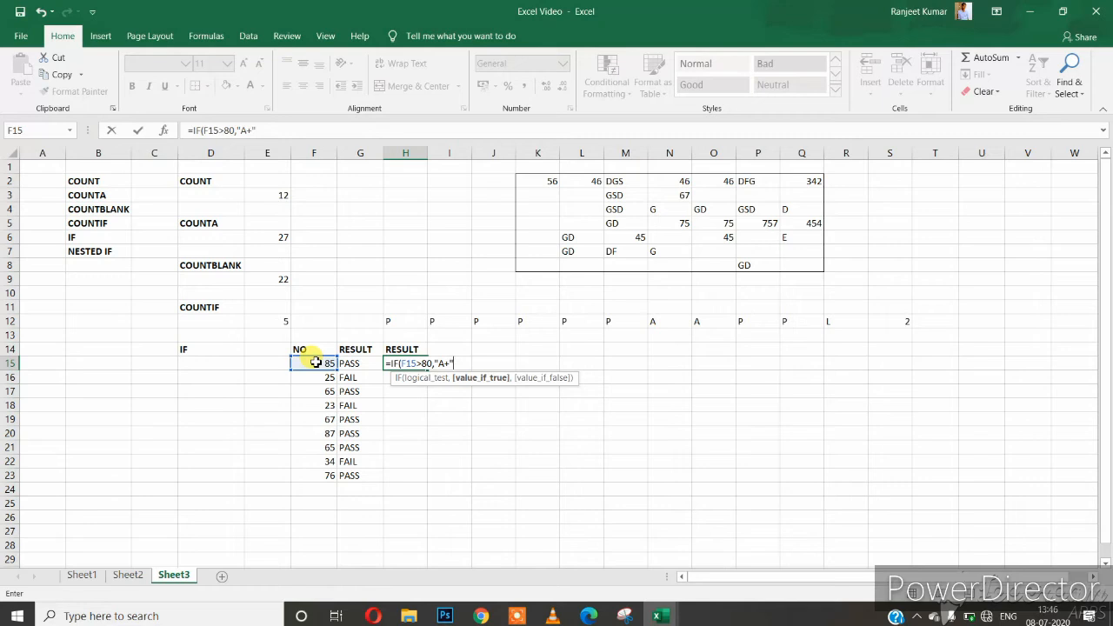
# Nest a second IF as the H15 formula's false value, returning "B+" when F15 is greater than 60
pyautogui.write(',')
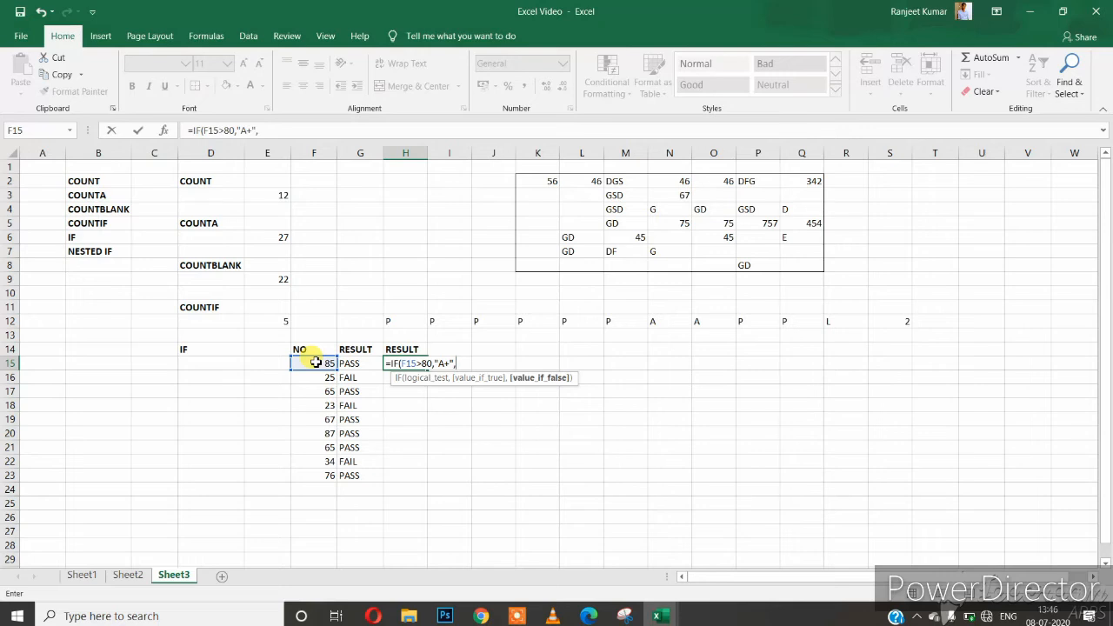
pyautogui.write('IF')
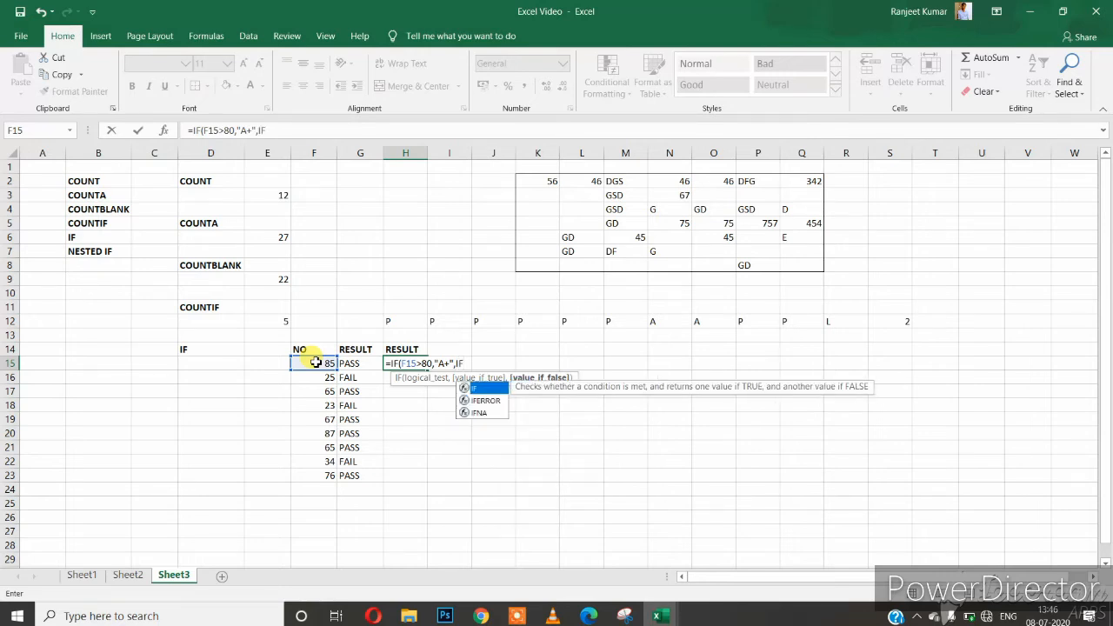
pyautogui.write('(')
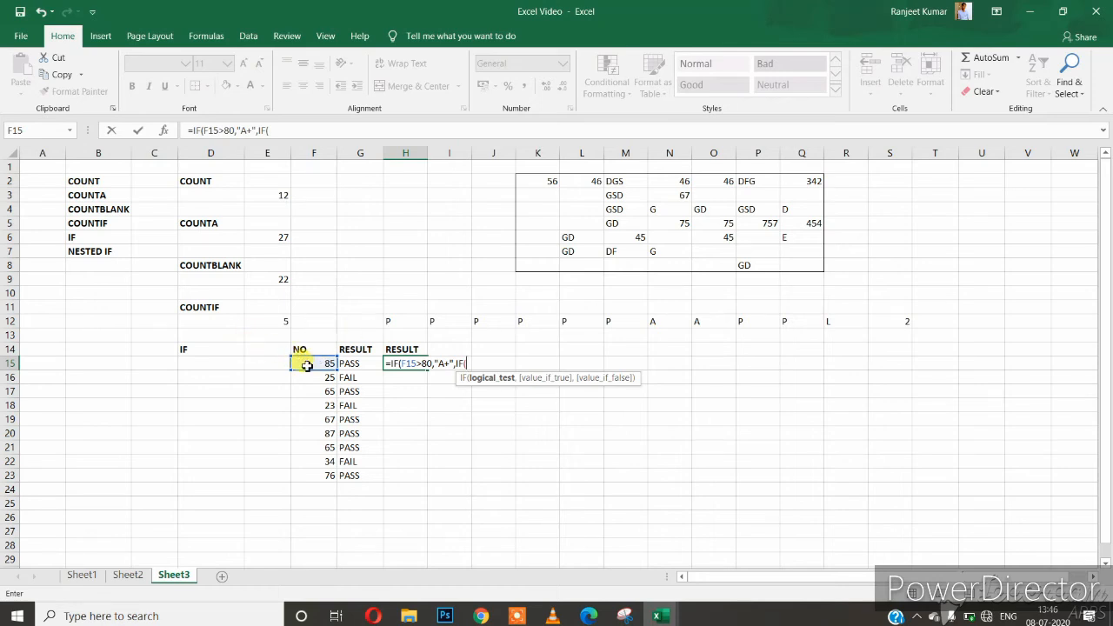
pyautogui.click(310, 363)
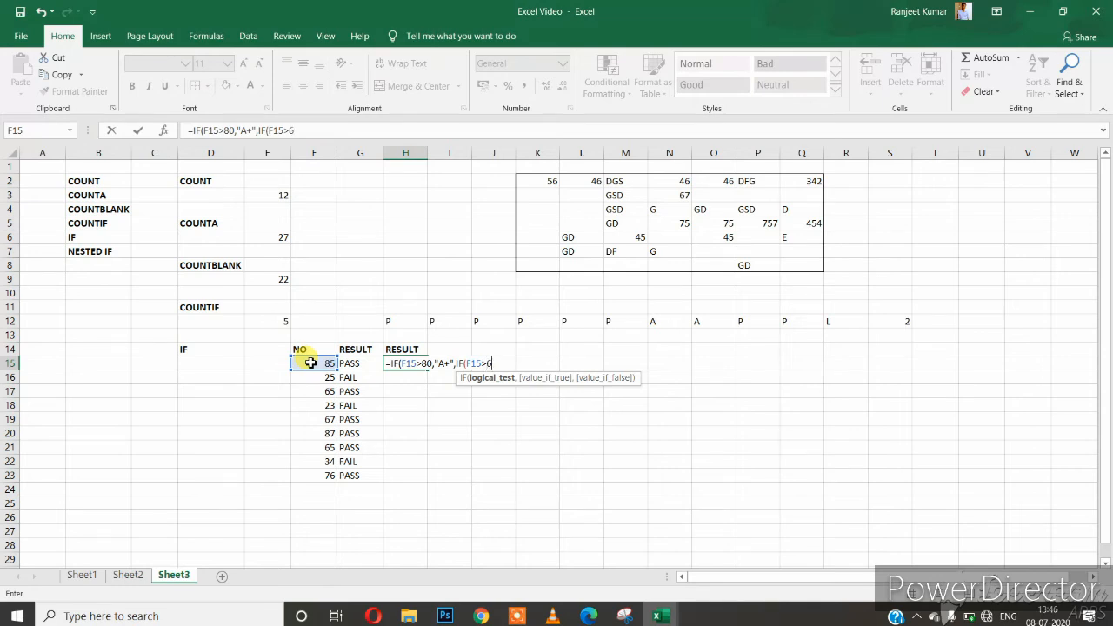
pyautogui.write('>60,"B+')
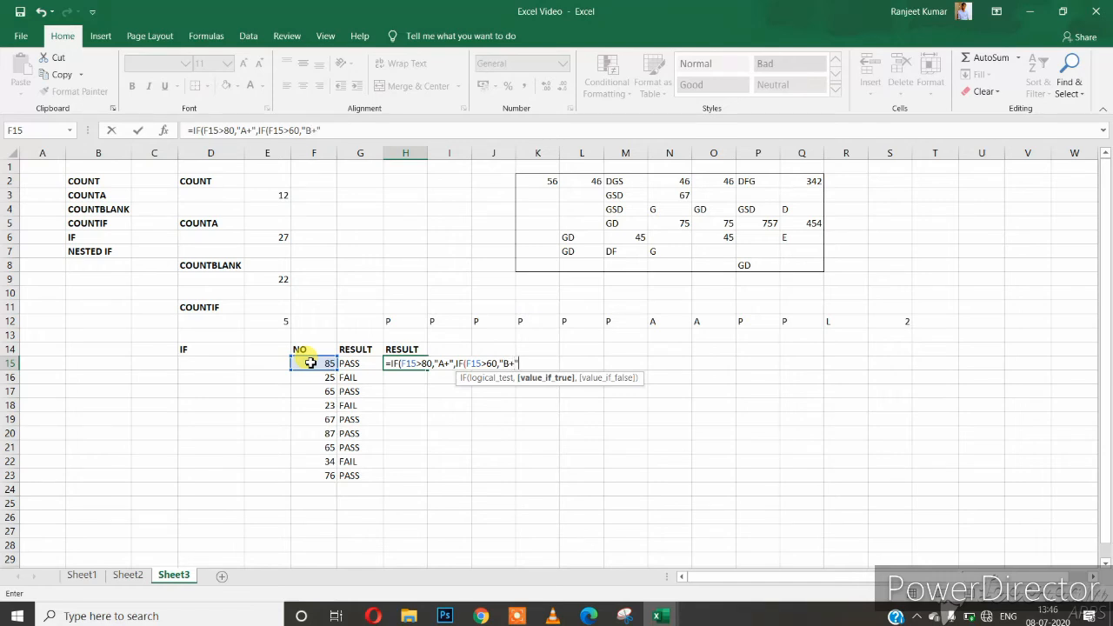
# Nest a third IF returning "C" when F15 is greater than 40 and otherwise "D", and complete the H15 formula with all three brackets closed
pyautogui.write('",IF')
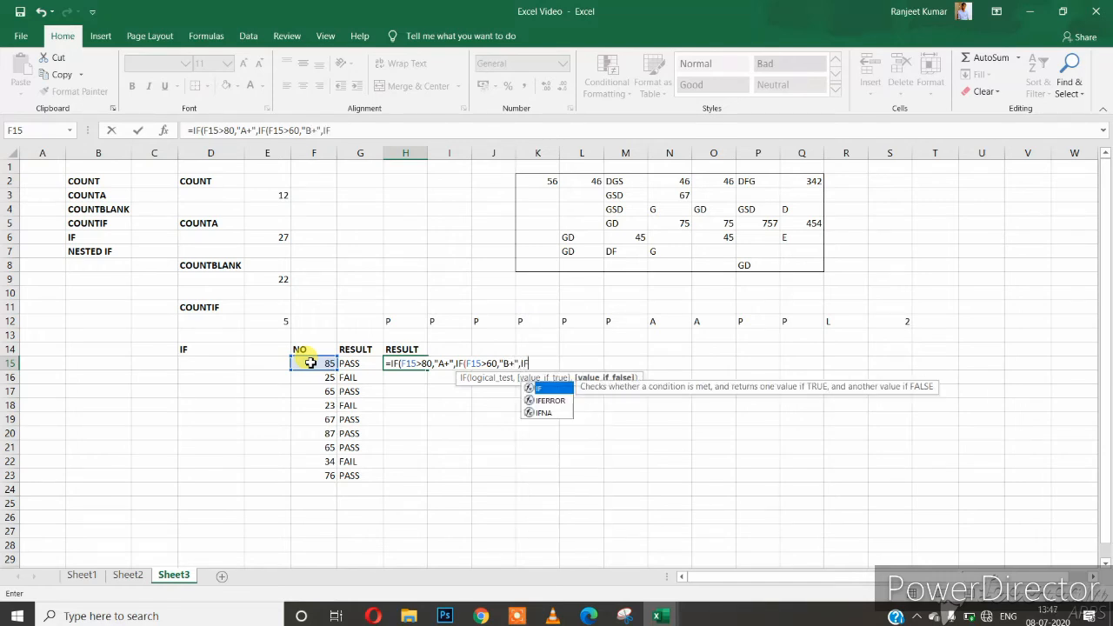
pyautogui.write('(')
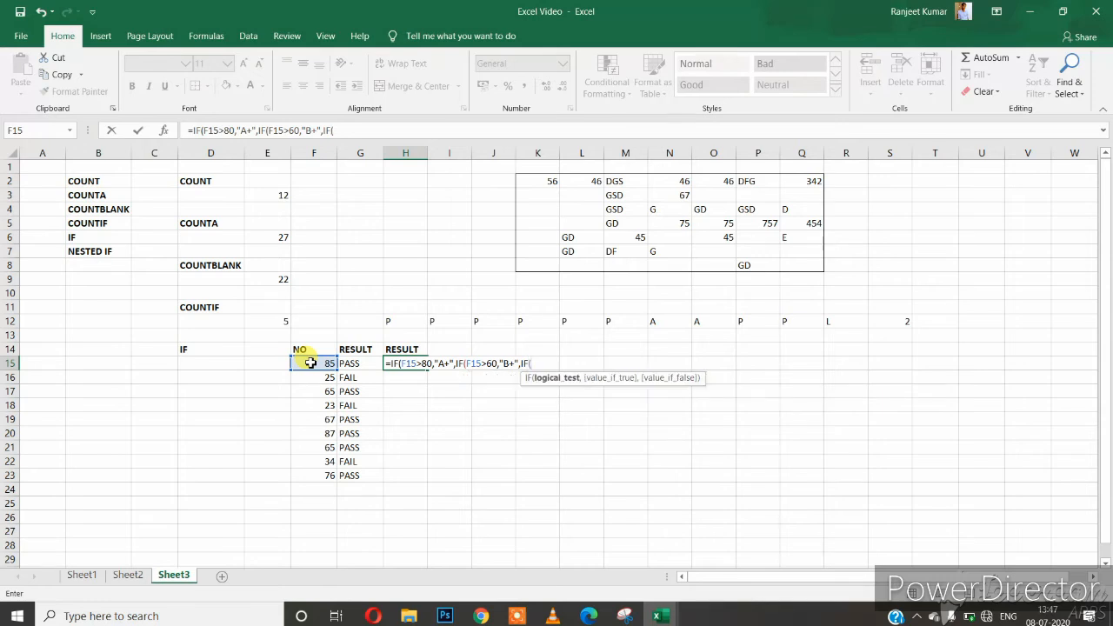
pyautogui.click(311, 363)
pyautogui.write('>40,')
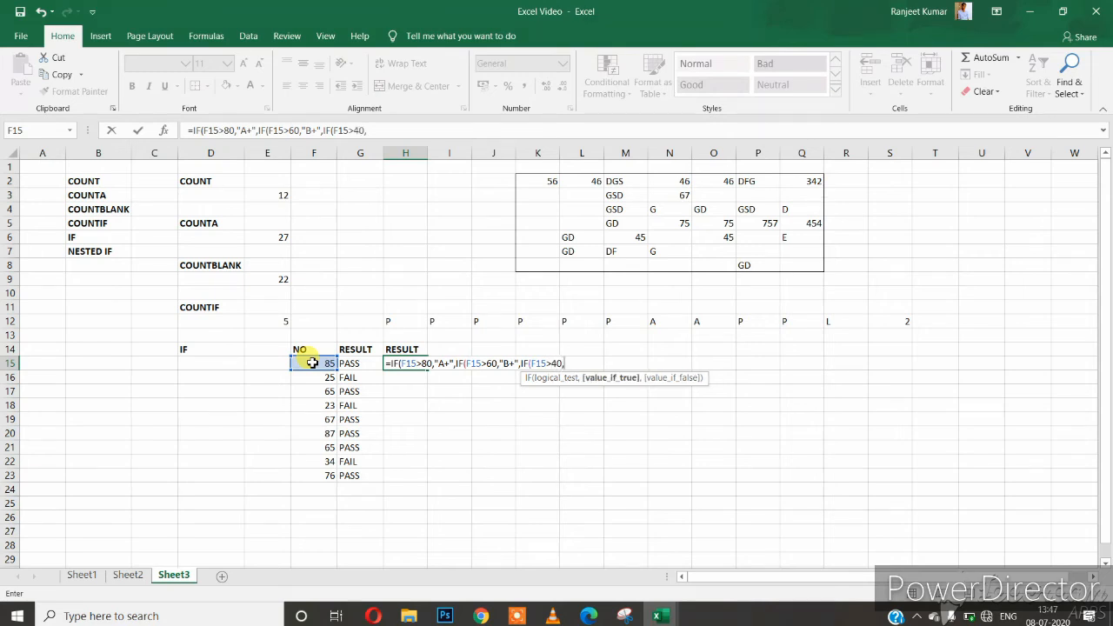
pyautogui.write('"C","D')
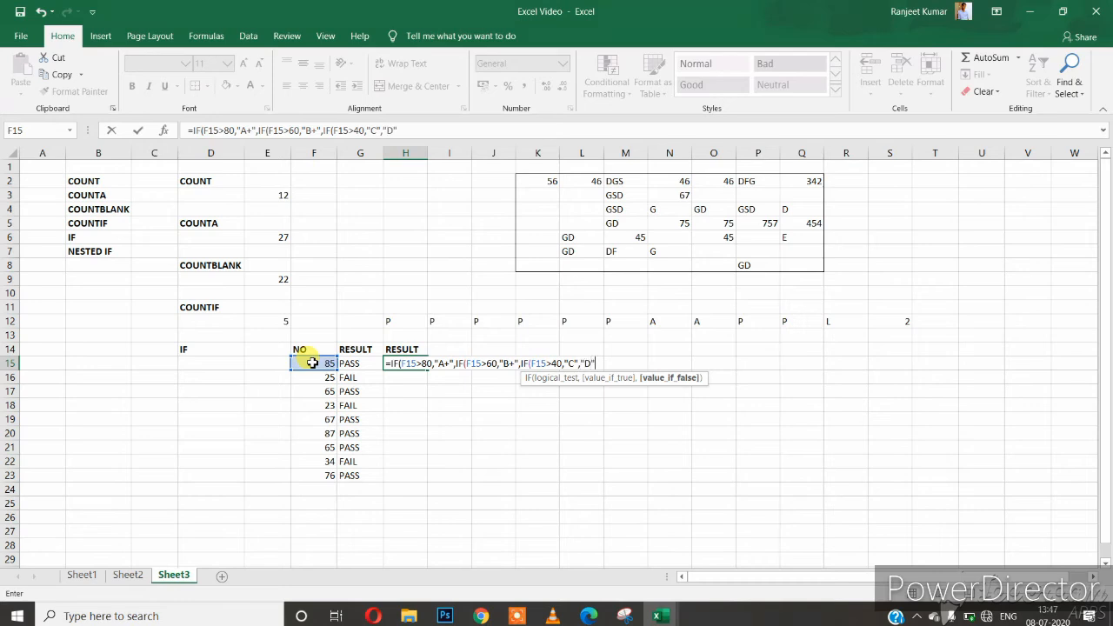
pyautogui.write('")))')
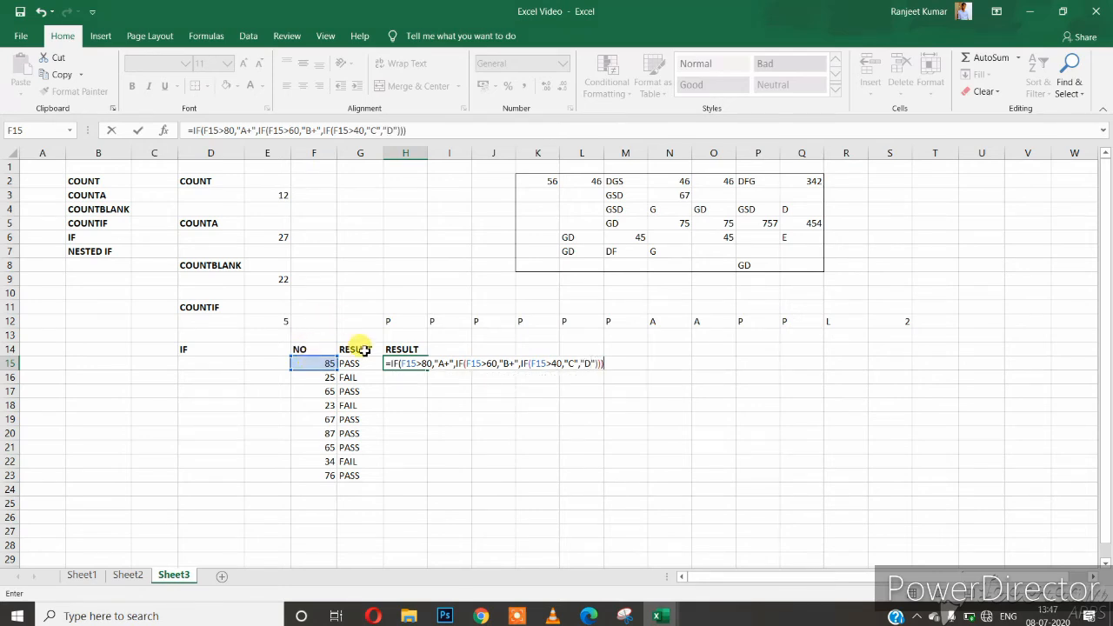
pyautogui.moveTo(390, 364); pyautogui.dragTo(400, 364)
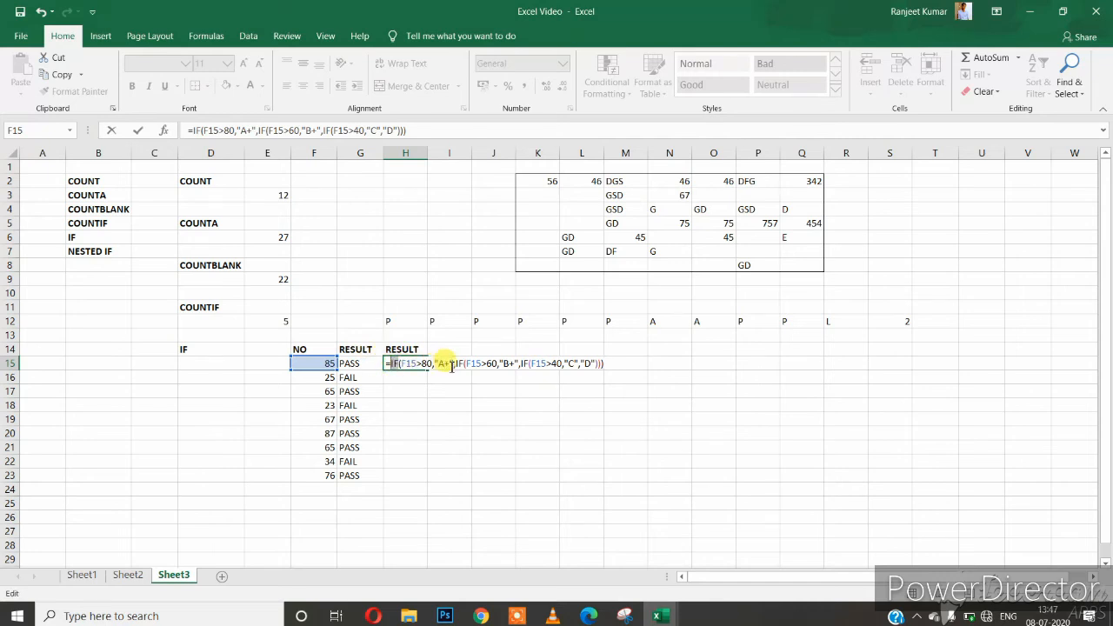
pyautogui.click(459, 364)
pyautogui.click(526, 363)
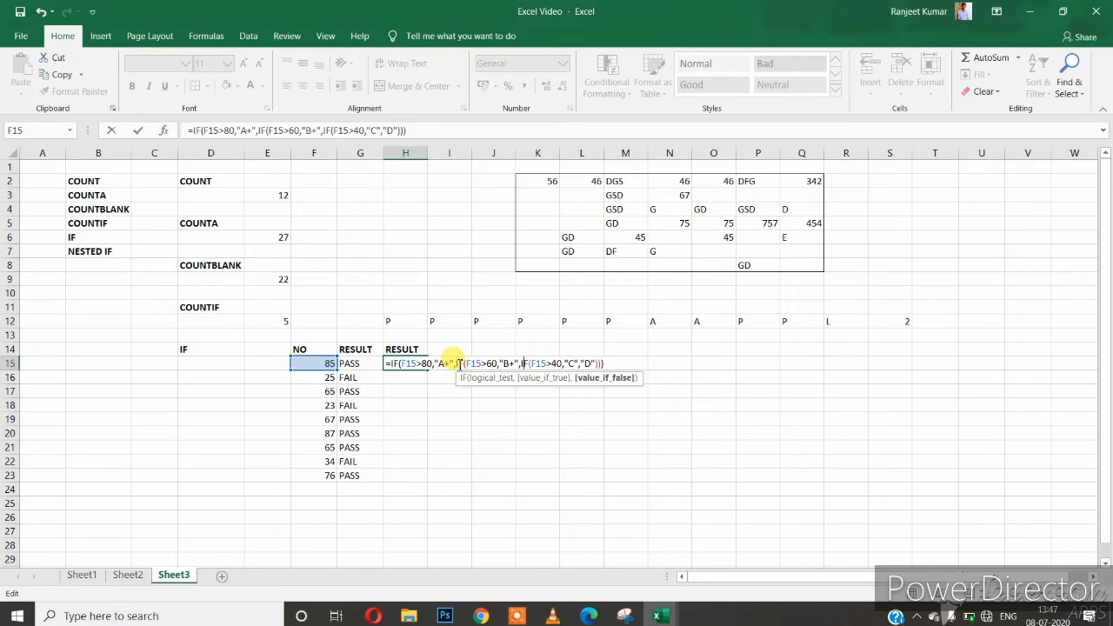
pyautogui.press('Return')
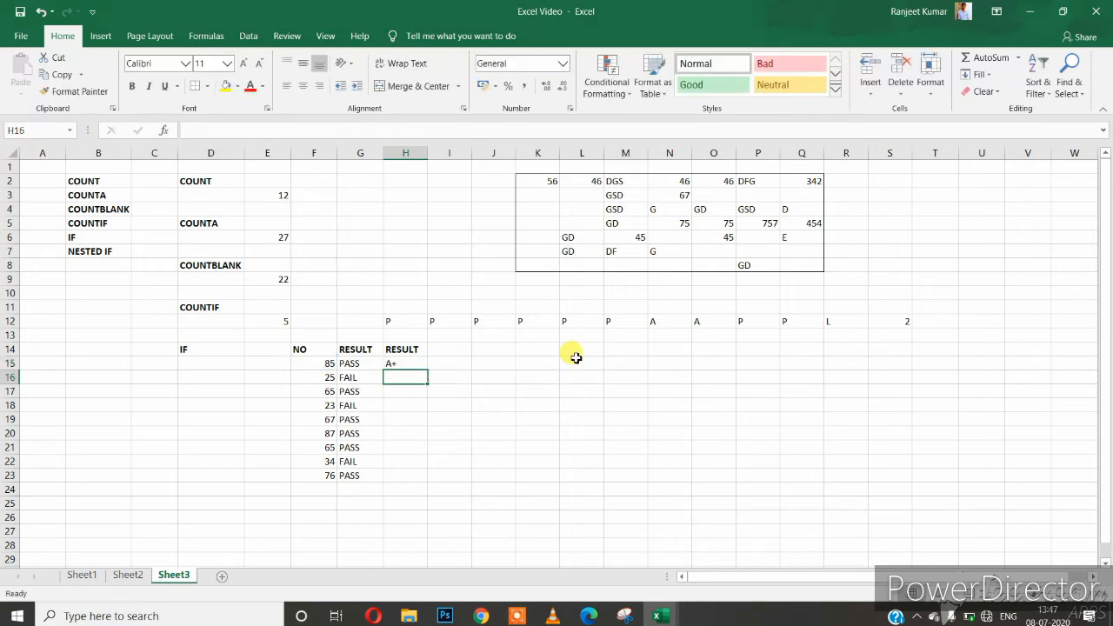
# Fill the nested IF formula from H15 down to H23
pyautogui.click(419, 365)
pyautogui.moveTo(426, 369); pyautogui.dragTo(427, 483)
pyautogui.click(466, 419)
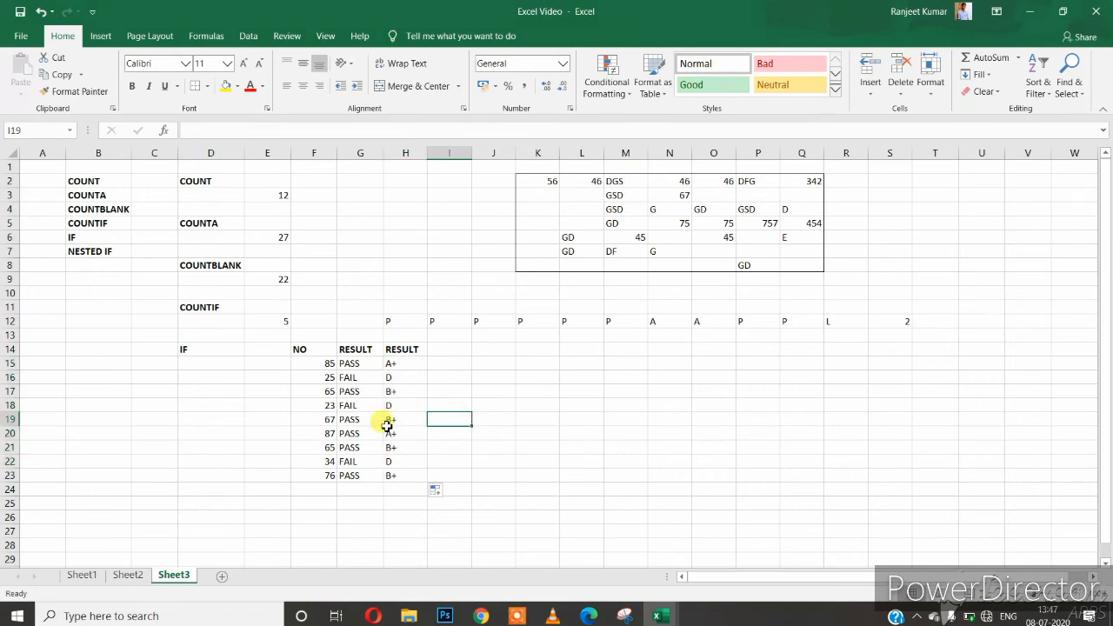
# Examine the letter grades in H15:H23, their nested IF formulas and the list of covered functions in column B
pyautogui.click(387, 423)
pyautogui.click(403, 460)
pyautogui.click(397, 406)
pyautogui.click(399, 363)
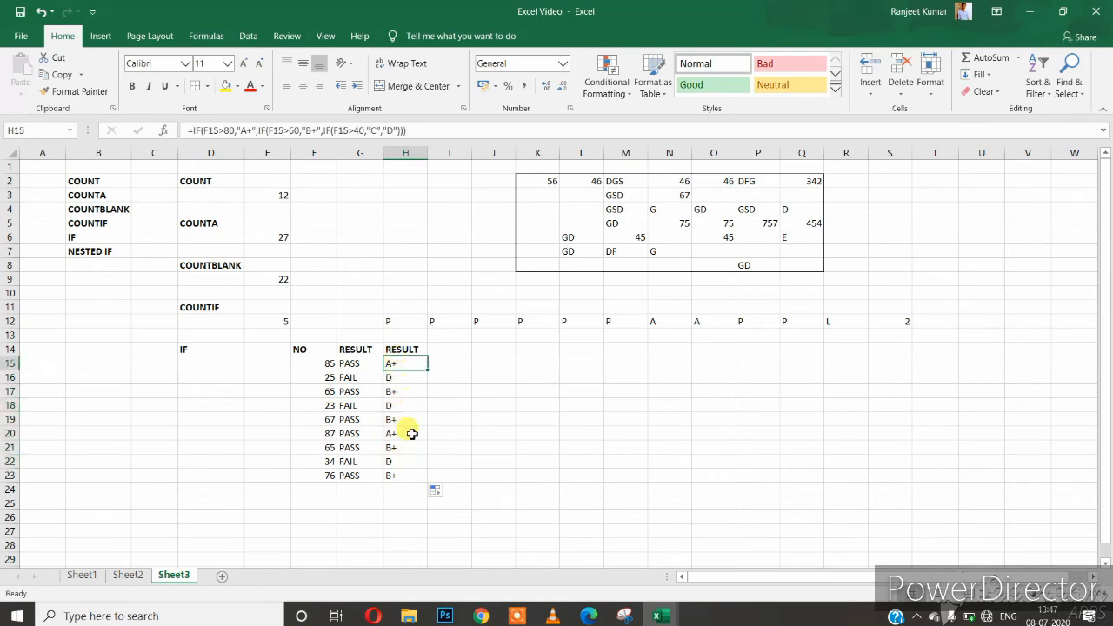
pyautogui.click(240, 348)
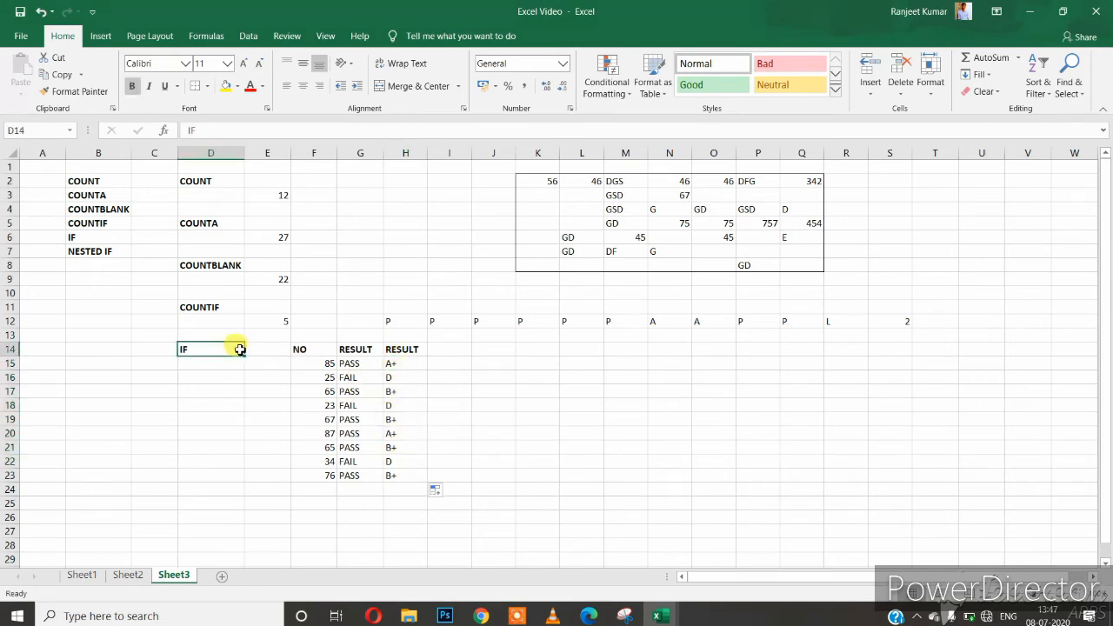
pyautogui.moveTo(80, 235); pyautogui.dragTo(89, 252)
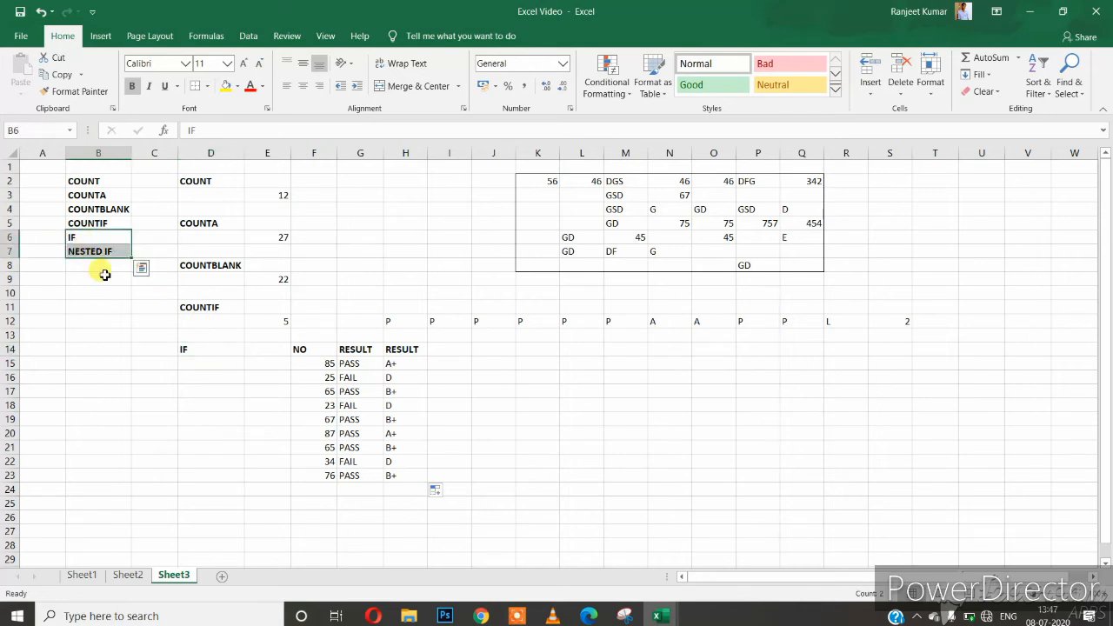
pyautogui.click(97, 279)
pyautogui.moveTo(96, 180); pyautogui.dragTo(879, 478)
pyautogui.click(440, 390)
pyautogui.click(407, 374)
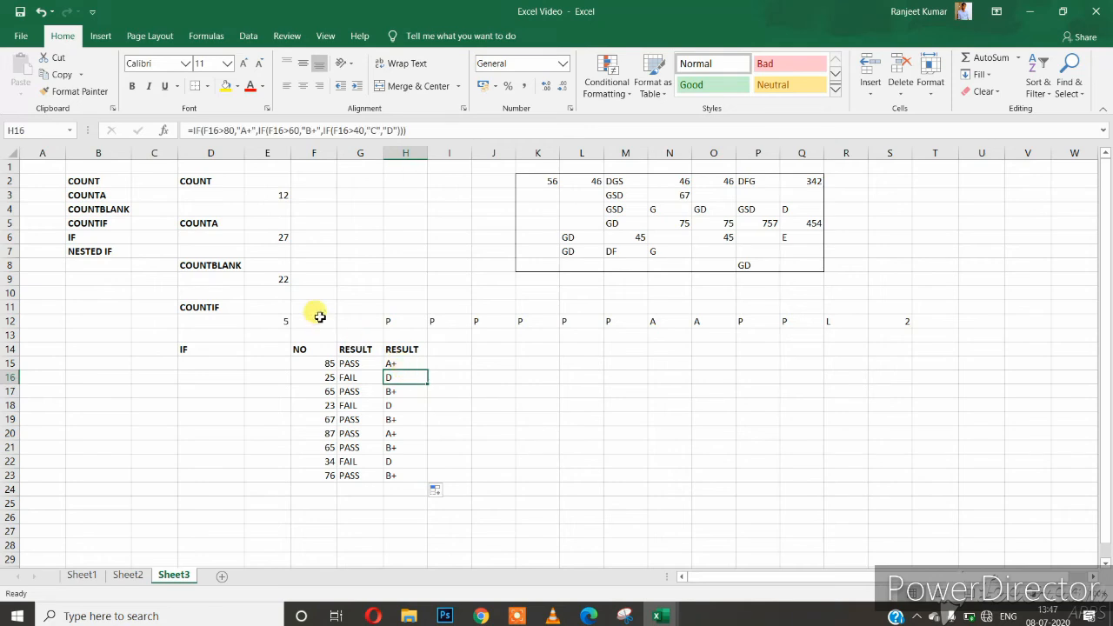
pyautogui.click(421, 363)
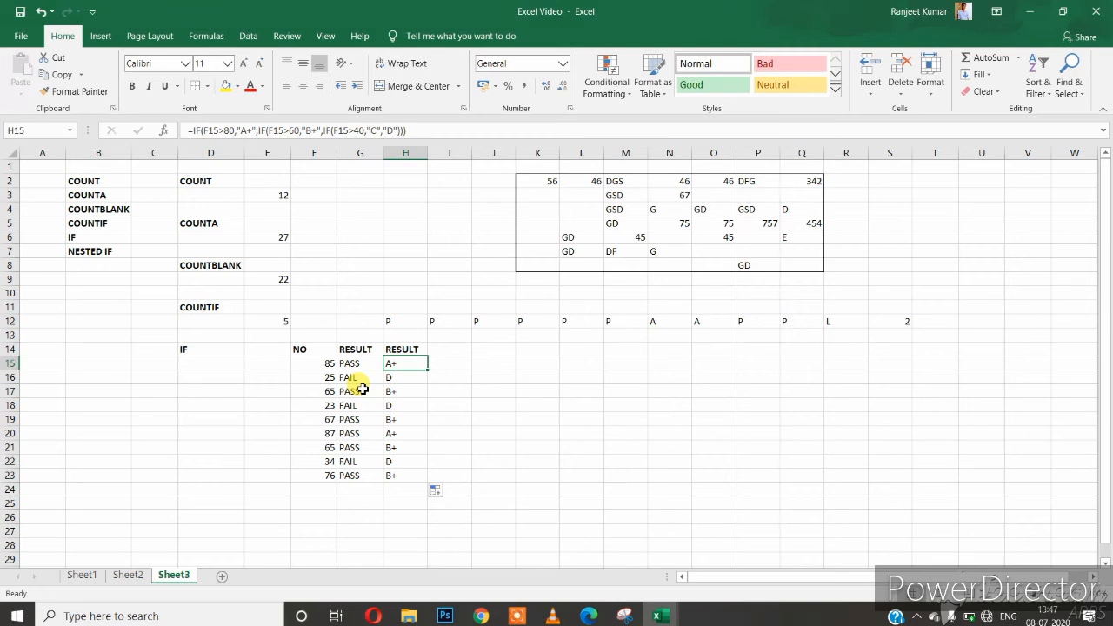
# Add a new worksheet and merge and center the range B2:S5 on it
pyautogui.click(222, 575)
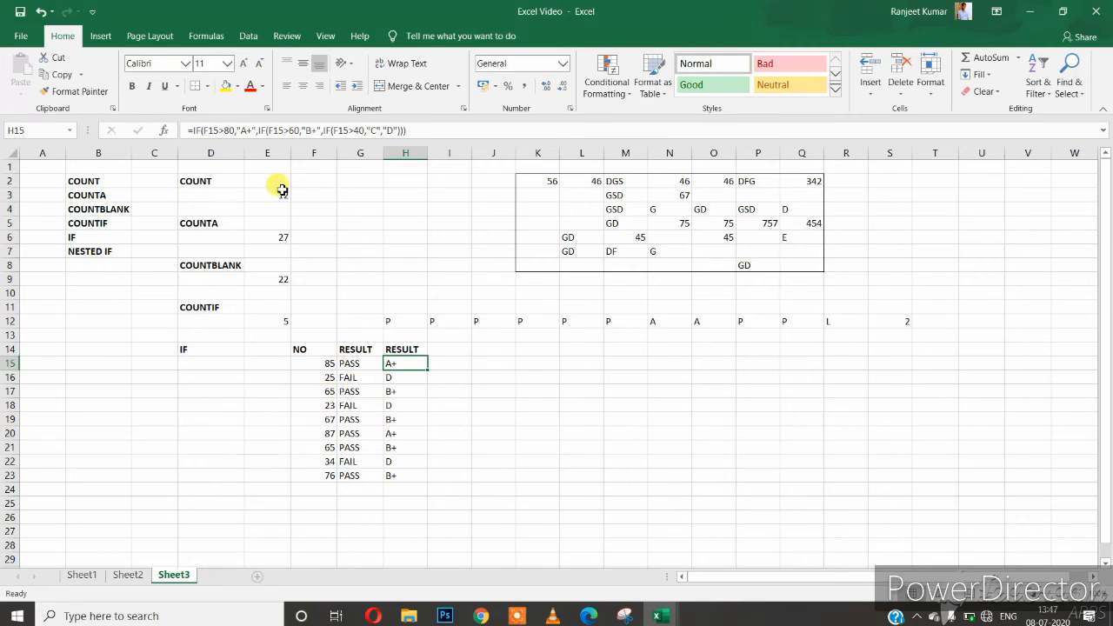
pyautogui.moveTo(88, 182); pyautogui.dragTo(878, 223)
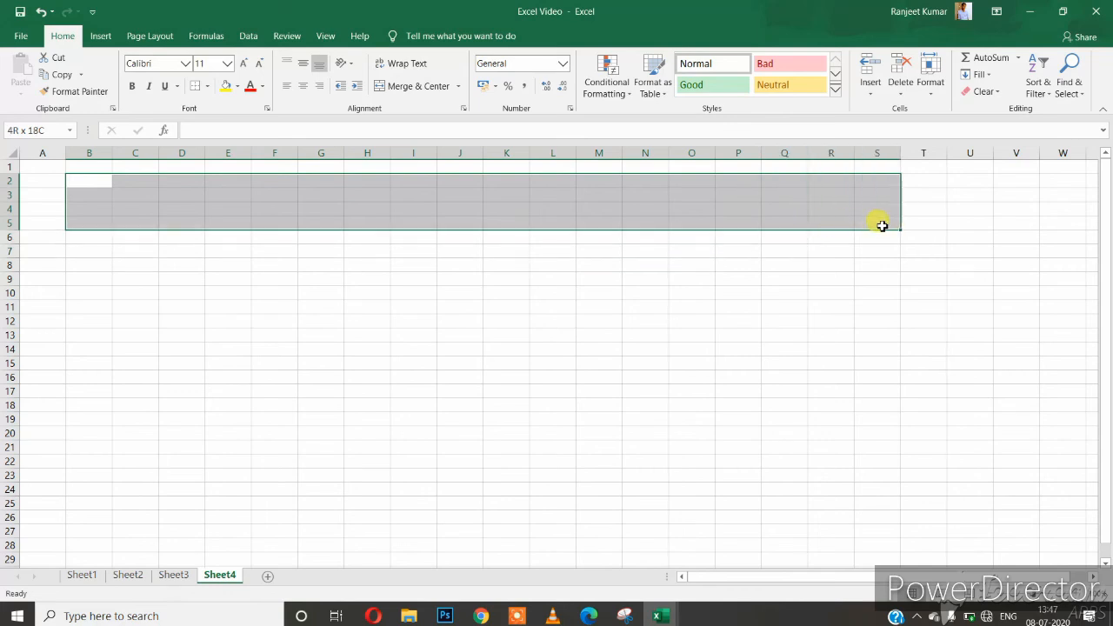
pyautogui.click(416, 86)
pyautogui.click(390, 264)
pyautogui.click(412, 199)
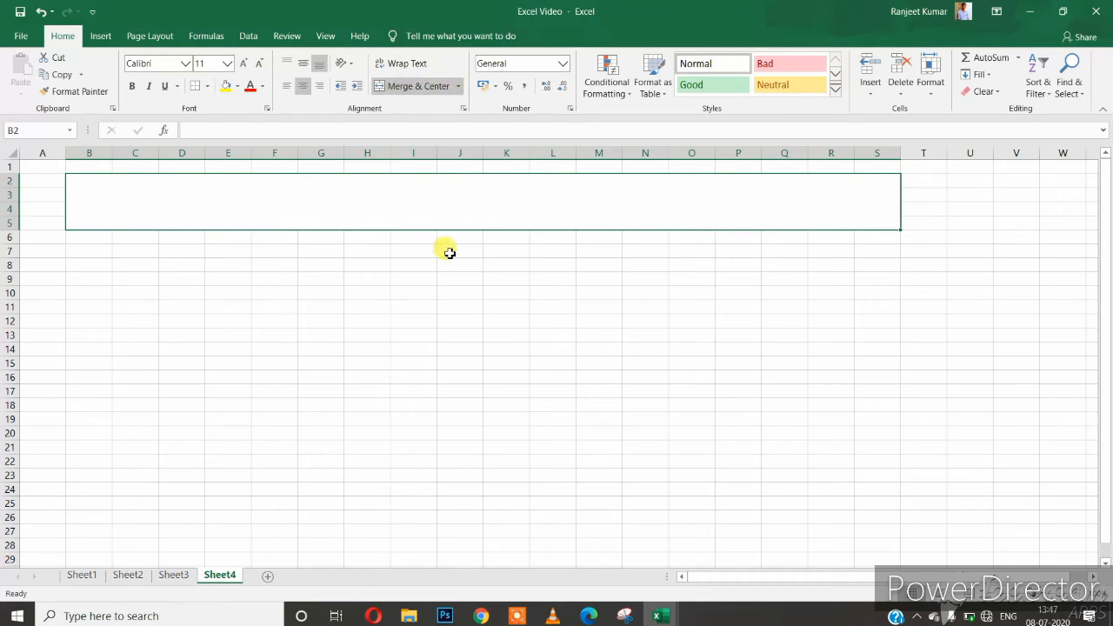
# Enter the title MARK SHEET 20-21 in the merged cell B2
pyautogui.write('MARK SH')
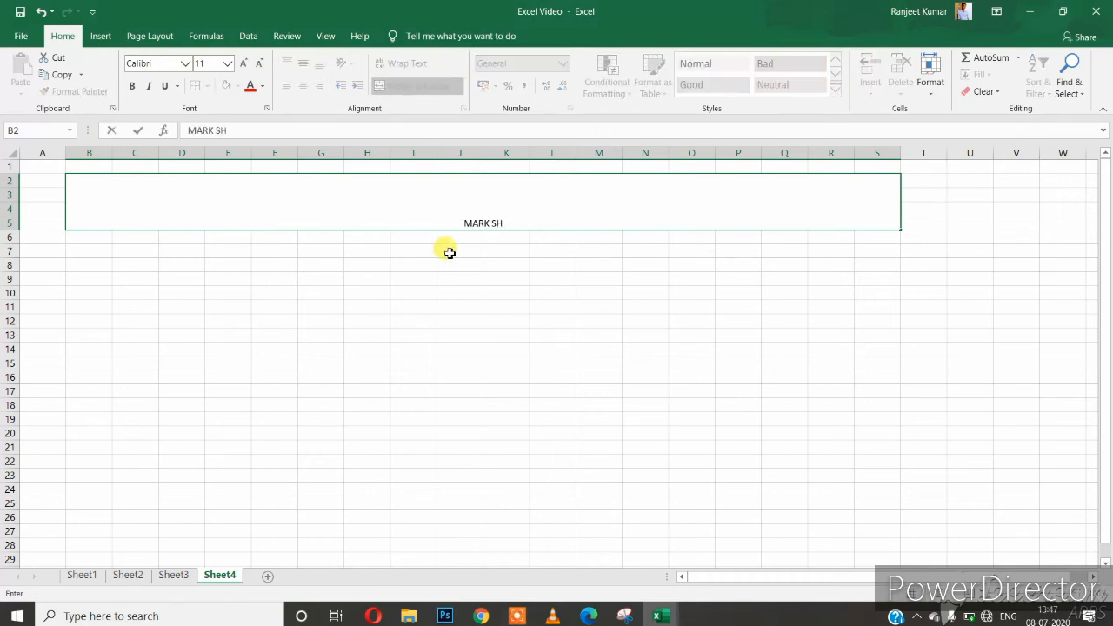
pyautogui.write('EET 20-21')
pyautogui.press('Return')
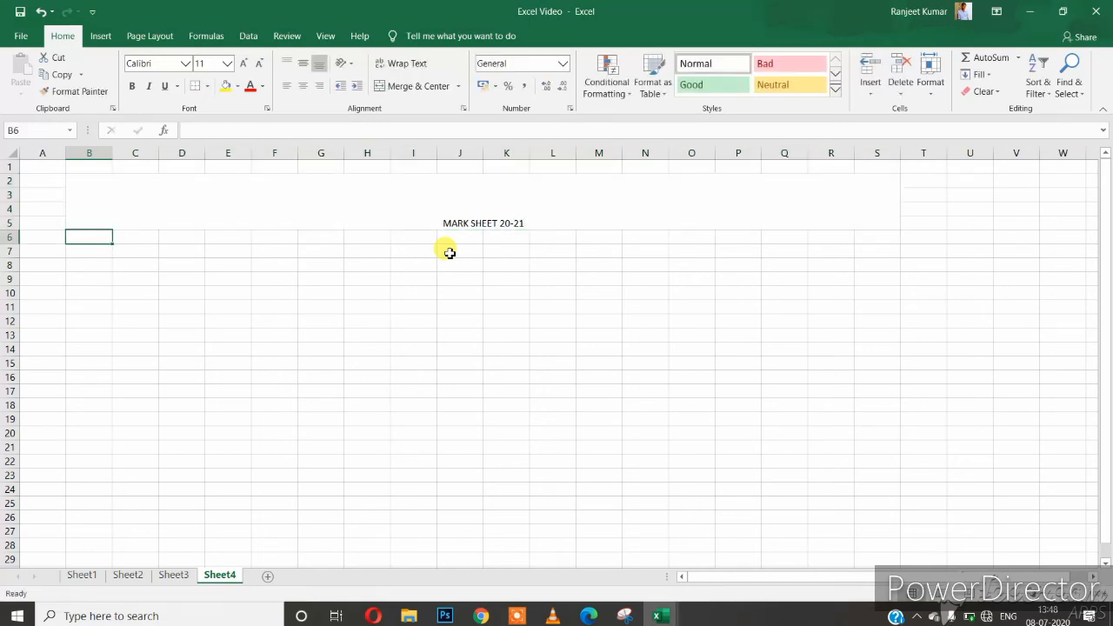
# Increase the font size of the MARK SHEET 20-21 title repeatedly, to more than 20 points
pyautogui.press('Up')
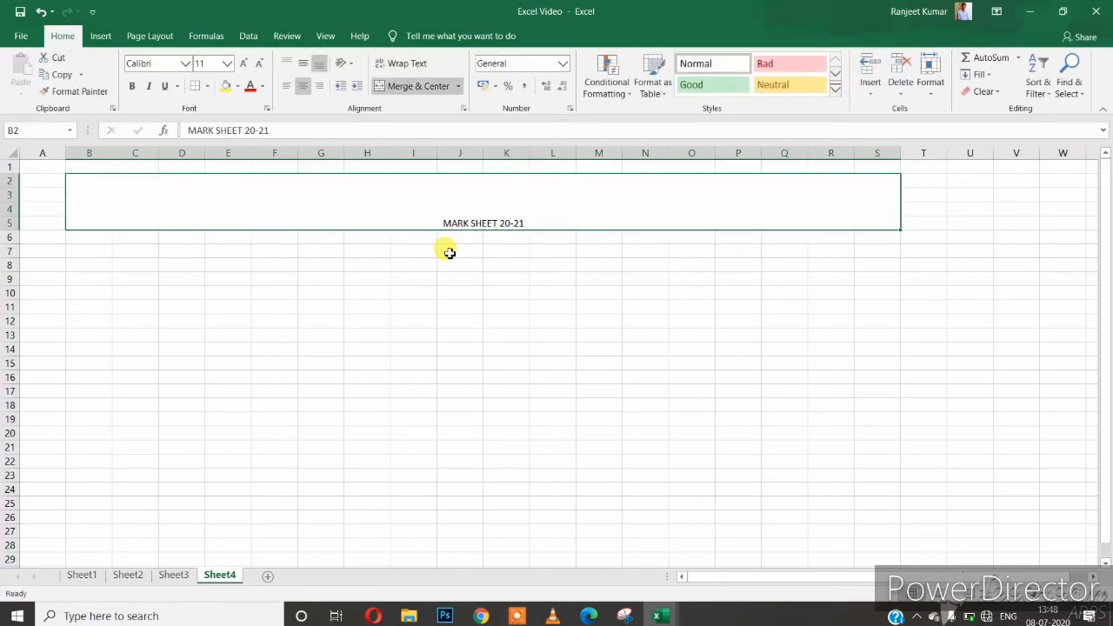
pyautogui.click(243, 64)
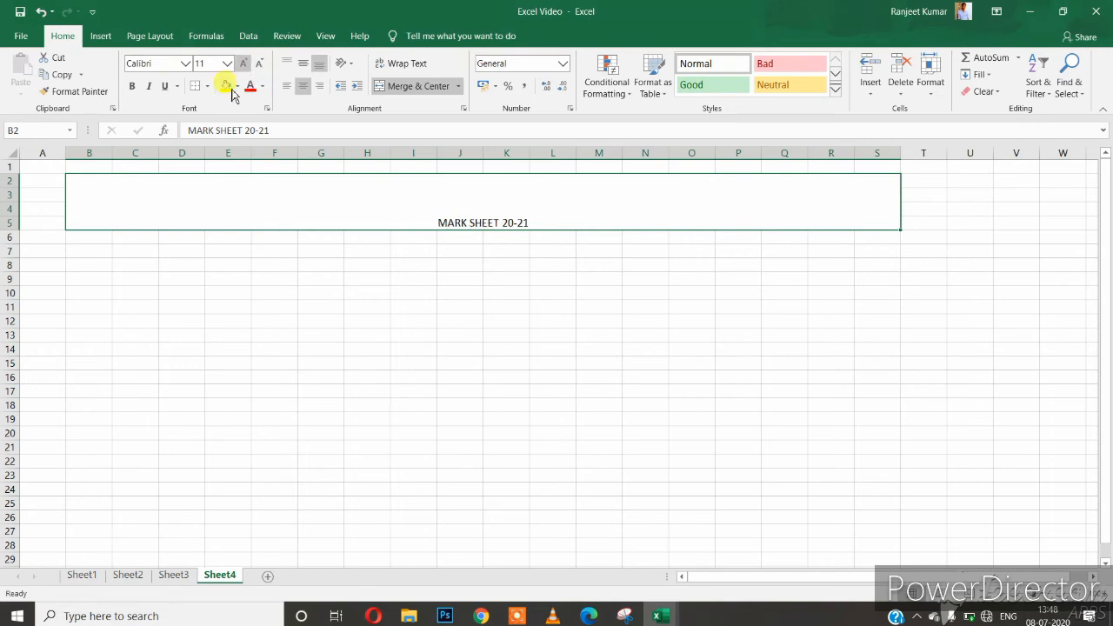
pyautogui.click(244, 66)
pyautogui.click(243, 66)
pyautogui.click(243, 66)
pyautogui.click(243, 66)
pyautogui.click(243, 68)
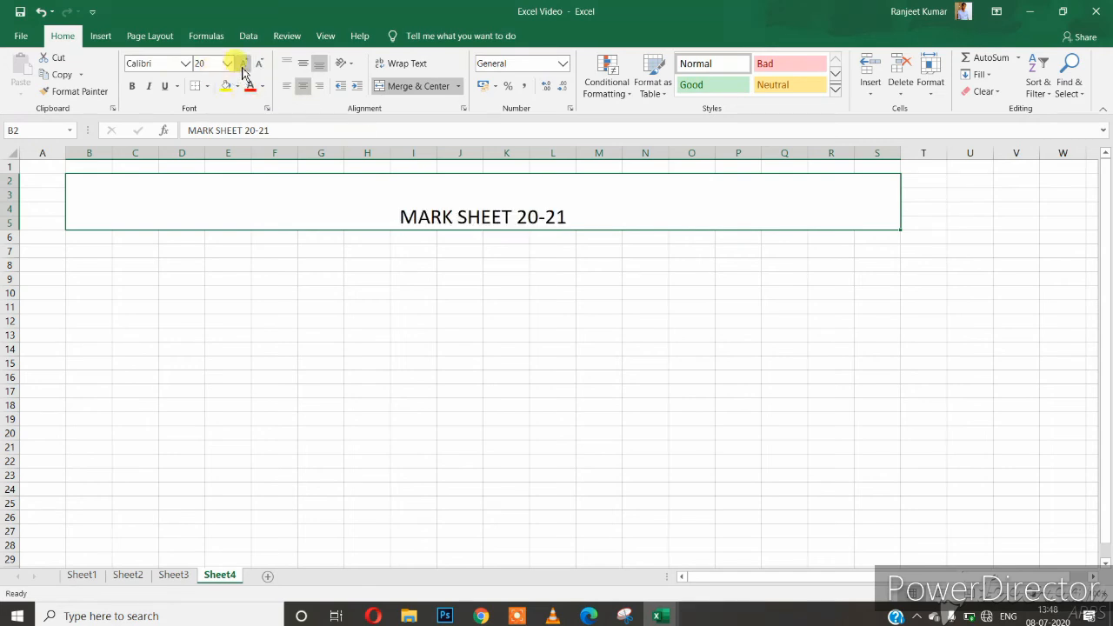
pyautogui.click(244, 67)
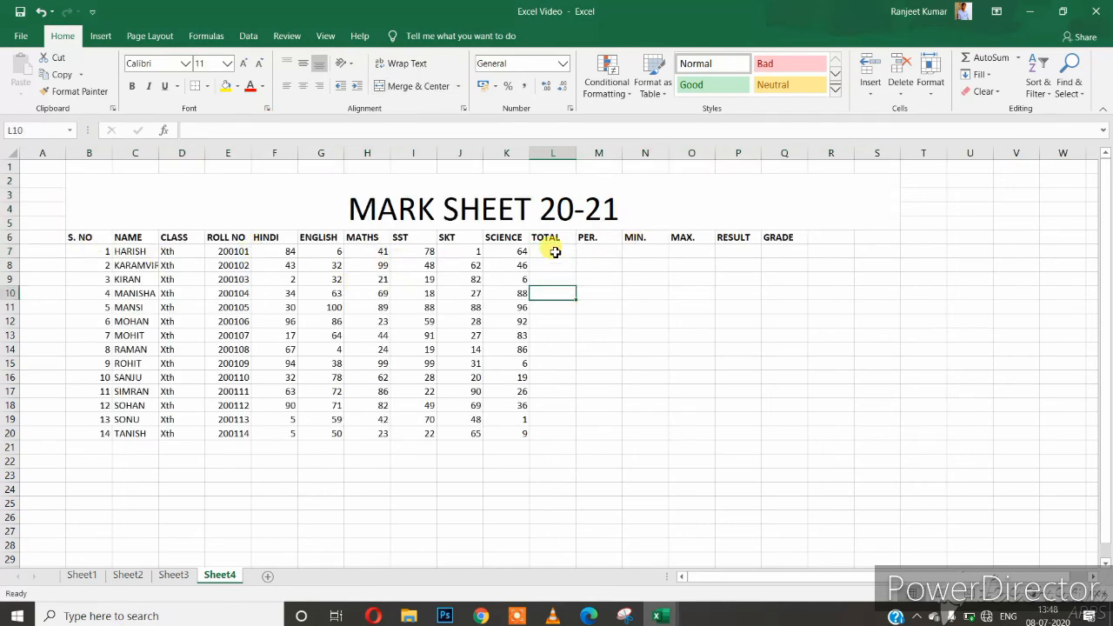
# Calculate the first student's total in L7 with a SUM formula over the subject marks in F7:K7
pyautogui.moveTo(124, 250); pyautogui.dragTo(544, 432)
pyautogui.click(583, 252)
pyautogui.click(545, 252)
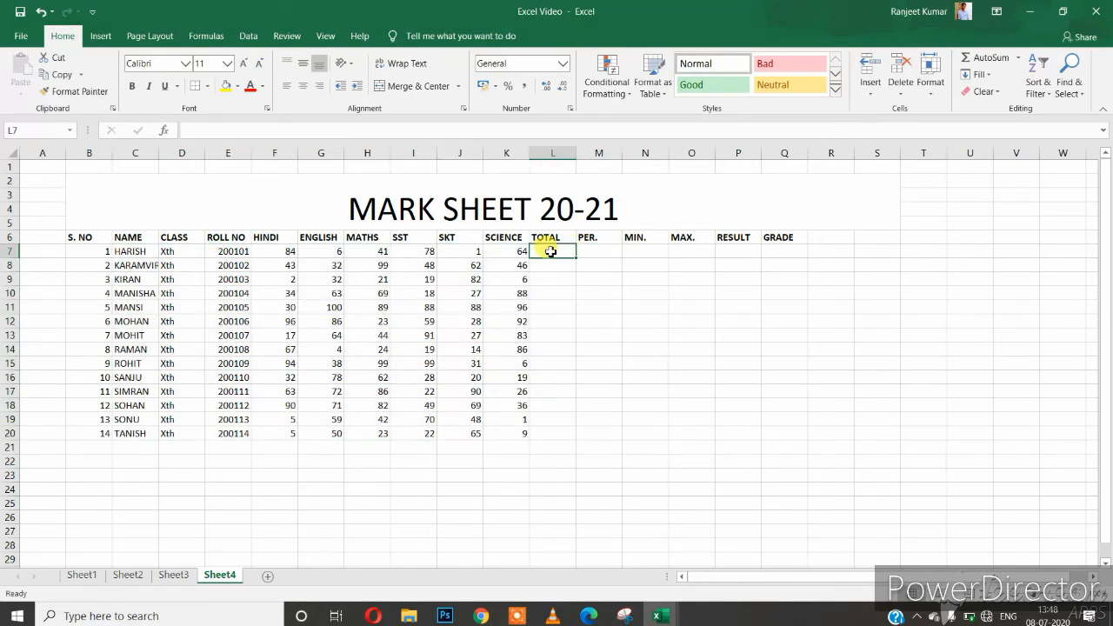
pyautogui.write('=')
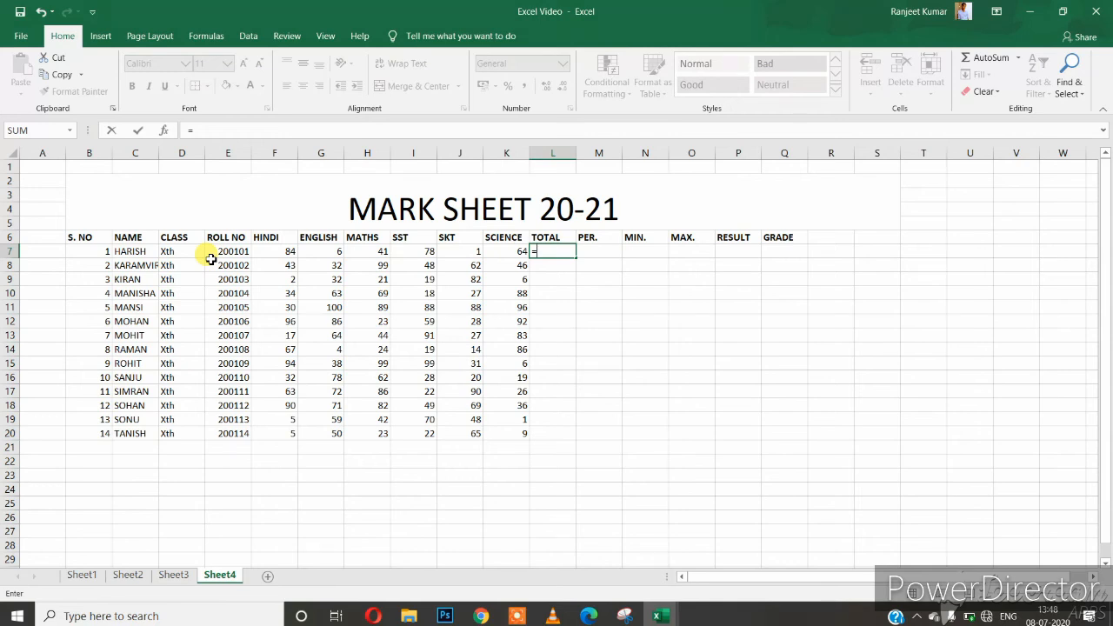
pyautogui.write('SUM(')
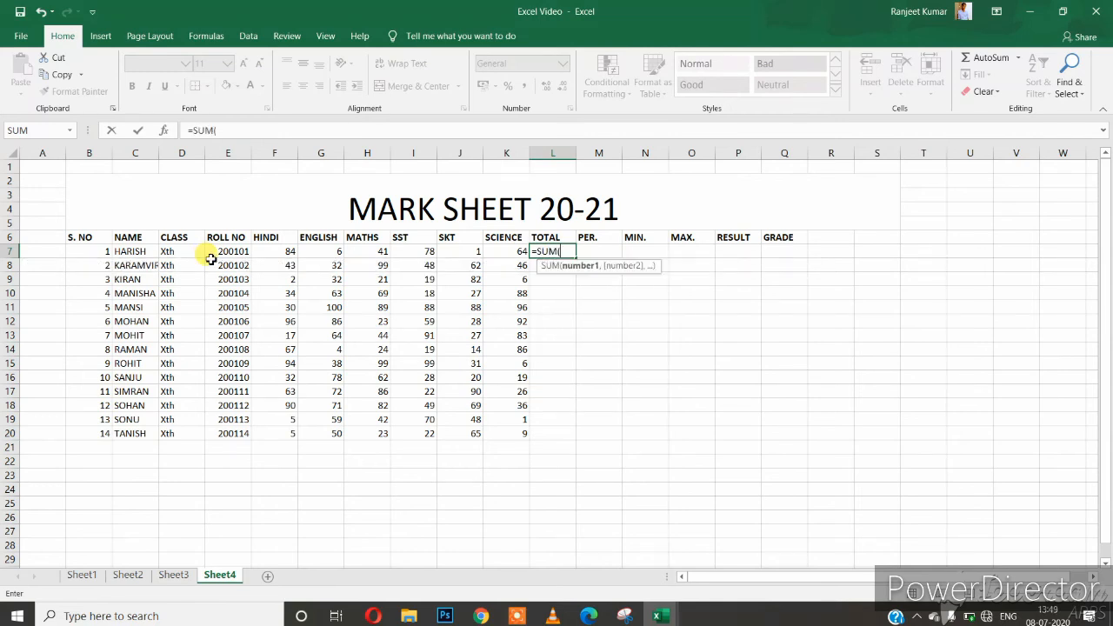
pyautogui.moveTo(304, 252); pyautogui.dragTo(426, 265)
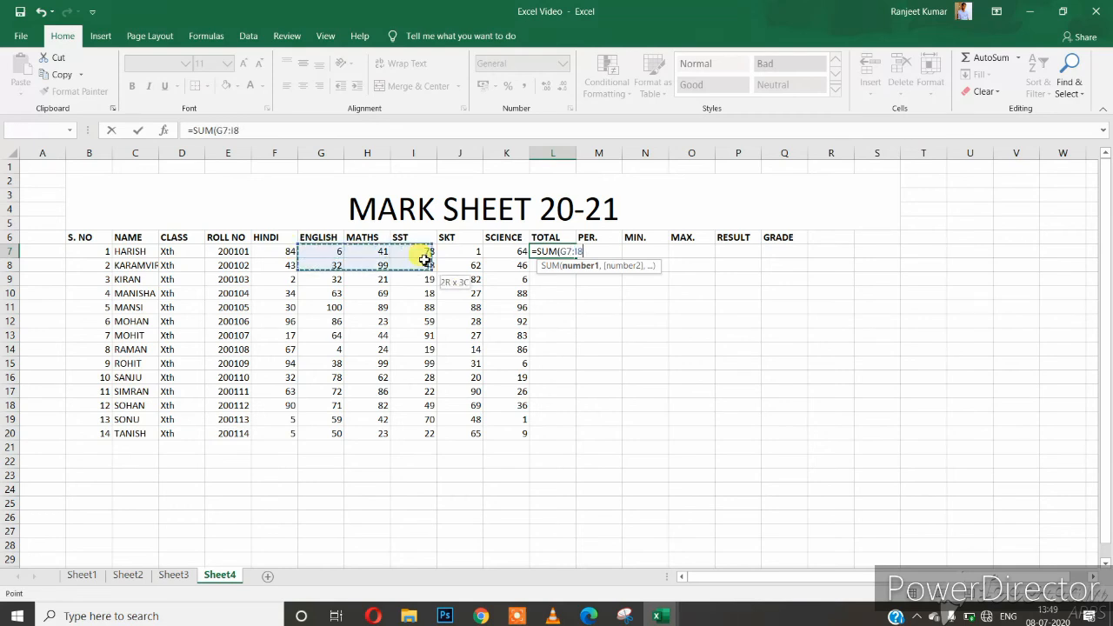
pyautogui.moveTo(287, 253); pyautogui.dragTo(503, 250)
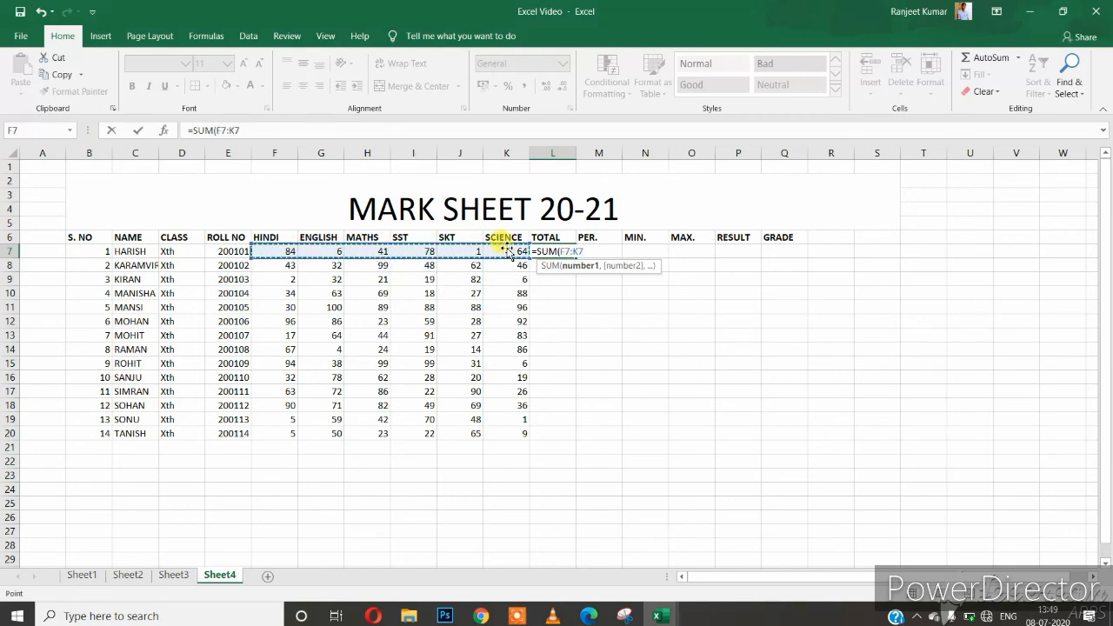
pyautogui.press('Return')
# Calculate the first student's percentage in M7 with a division formula based on the total in L7
pyautogui.press('Up')
pyautogui.press('Right')
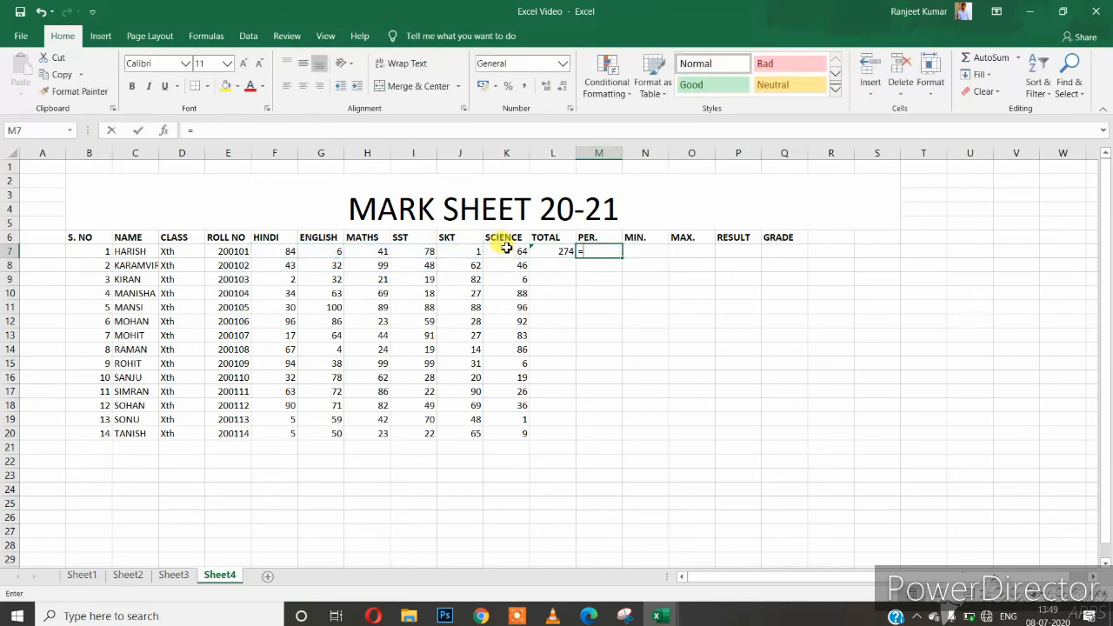
pyautogui.write('=')
pyautogui.press('Left')
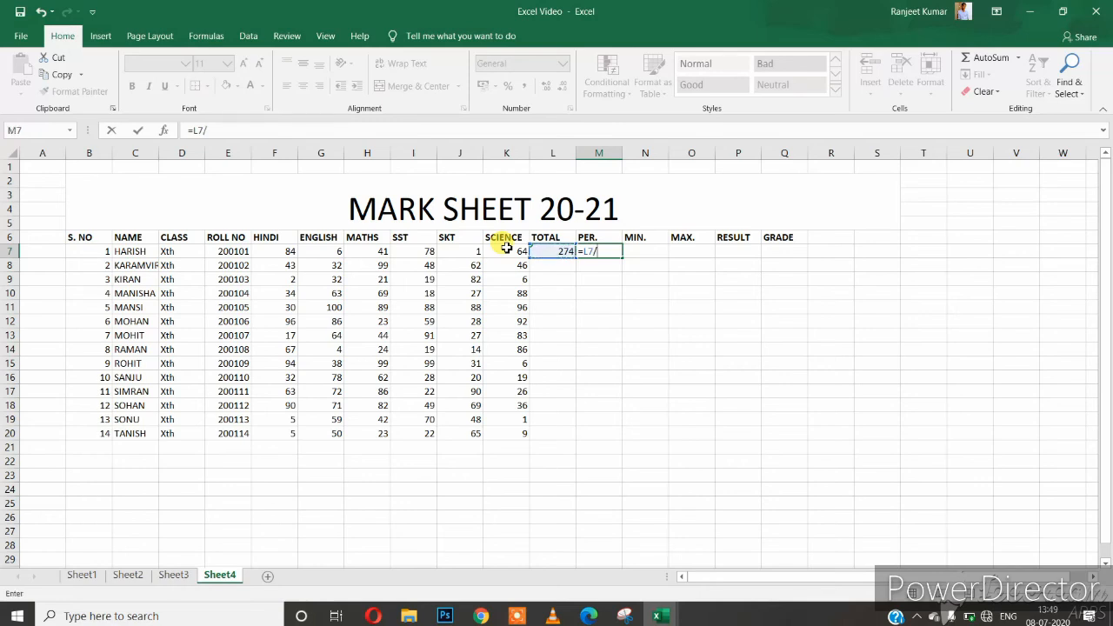
pyautogui.press('Return')
# Enter a MIN formula over F7:K7 in N7 for the first student's lowest mark
pyautogui.press('Up')
pyautogui.press('Right')
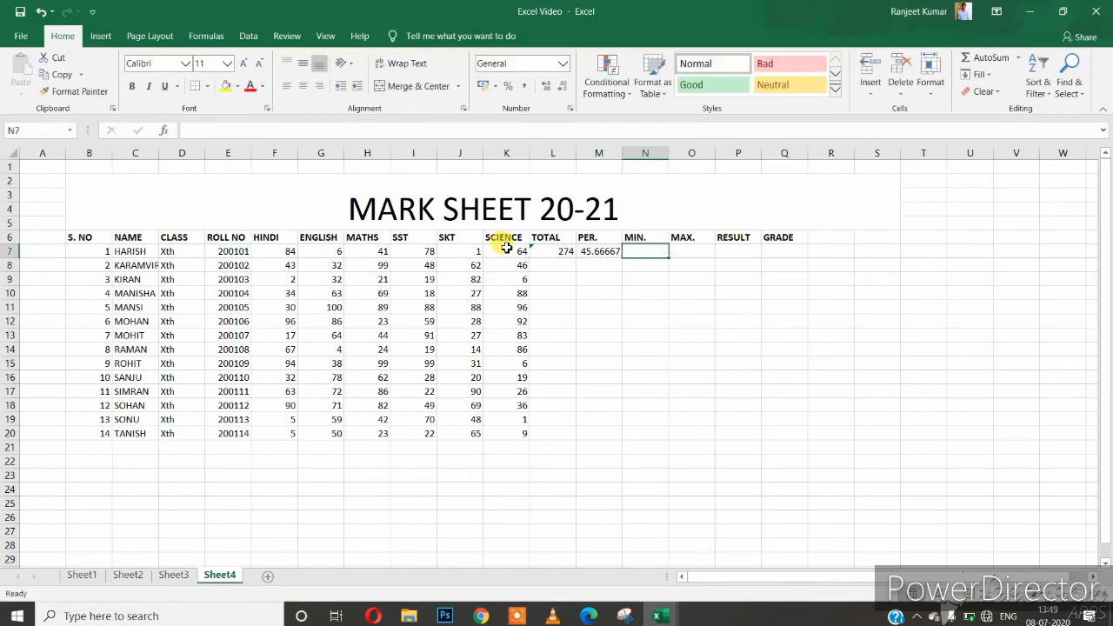
pyautogui.write('=min')
pyautogui.press('Tab')
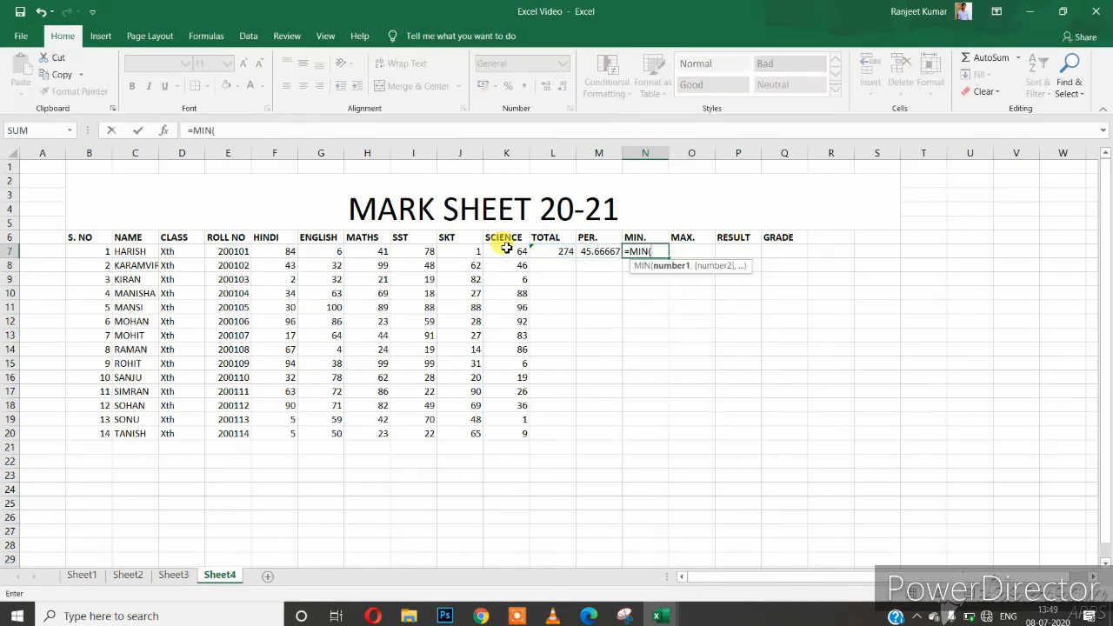
pyautogui.press('Left')
pyautogui.press('Left')
pyautogui.press('Left')
pyautogui.hotkey('shift', 'Left')
pyautogui.hotkey('shift', 'Left')
pyautogui.hotkey('shift', 'Left')
pyautogui.hotkey('shift', 'Left')
pyautogui.hotkey('shift', 'Left')
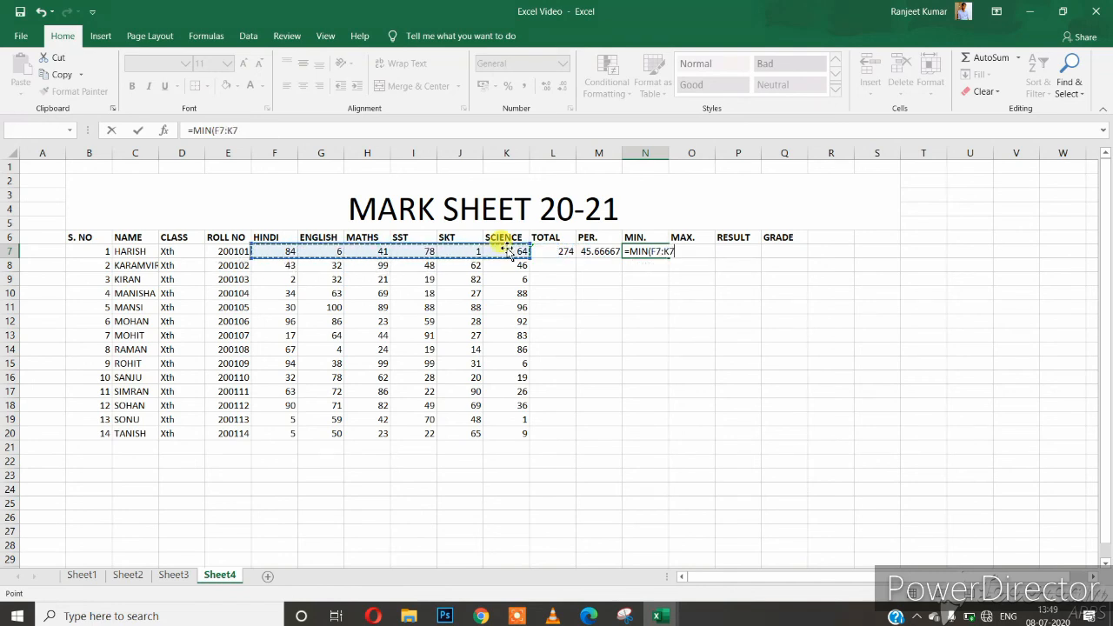
pyautogui.press('Return')
# Enter a MAX formula over F7:K7 in O7 for the first student's highest mark
pyautogui.press('Up')
pyautogui.press('Right')
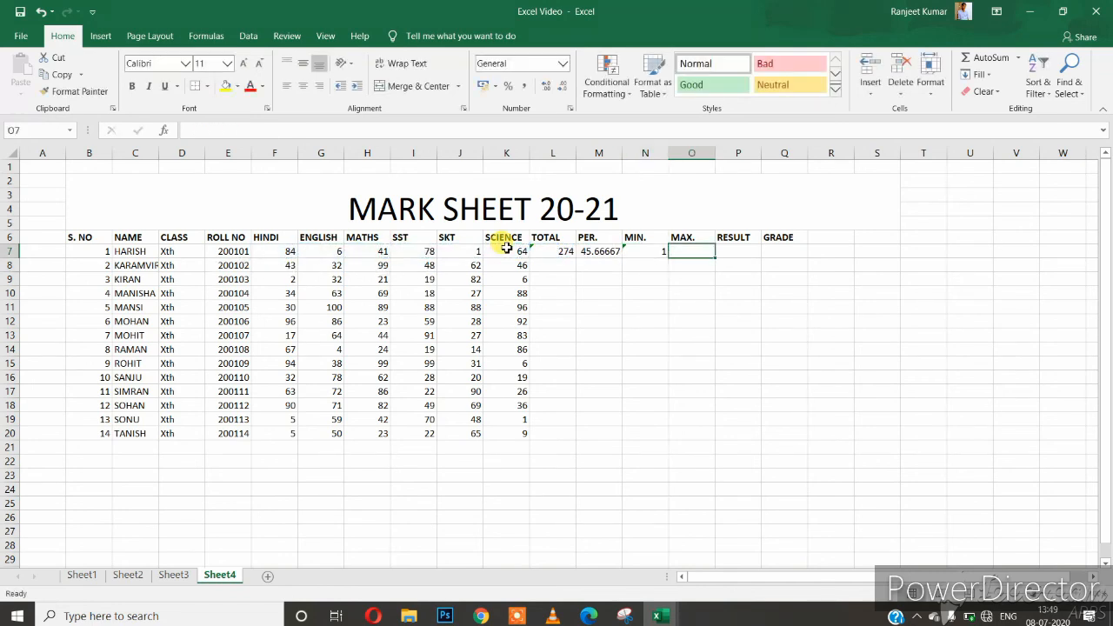
pyautogui.write('=max')
pyautogui.press('Tab')
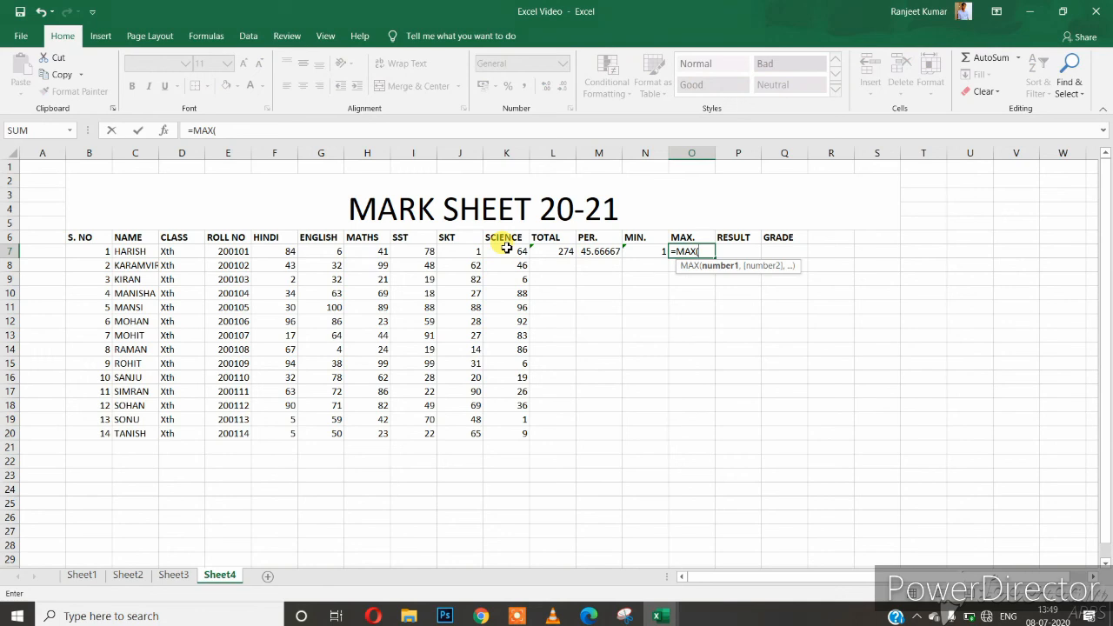
pyautogui.press('Left')
pyautogui.press('Left')
pyautogui.press('Left')
pyautogui.press('Left')
pyautogui.hotkey('shift', 'Left')
pyautogui.hotkey('shift', 'Left')
pyautogui.hotkey('shift', 'Left')
pyautogui.hotkey('shift', 'Left')
pyautogui.hotkey('shift', 'Left')
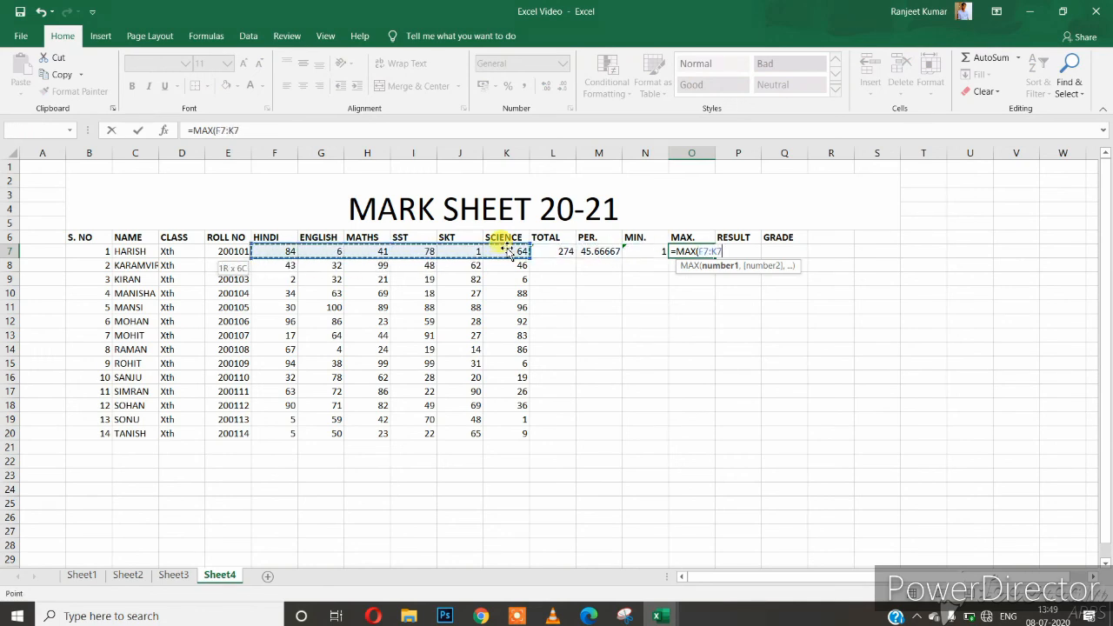
pyautogui.hotkey('ctrl', 'Return')
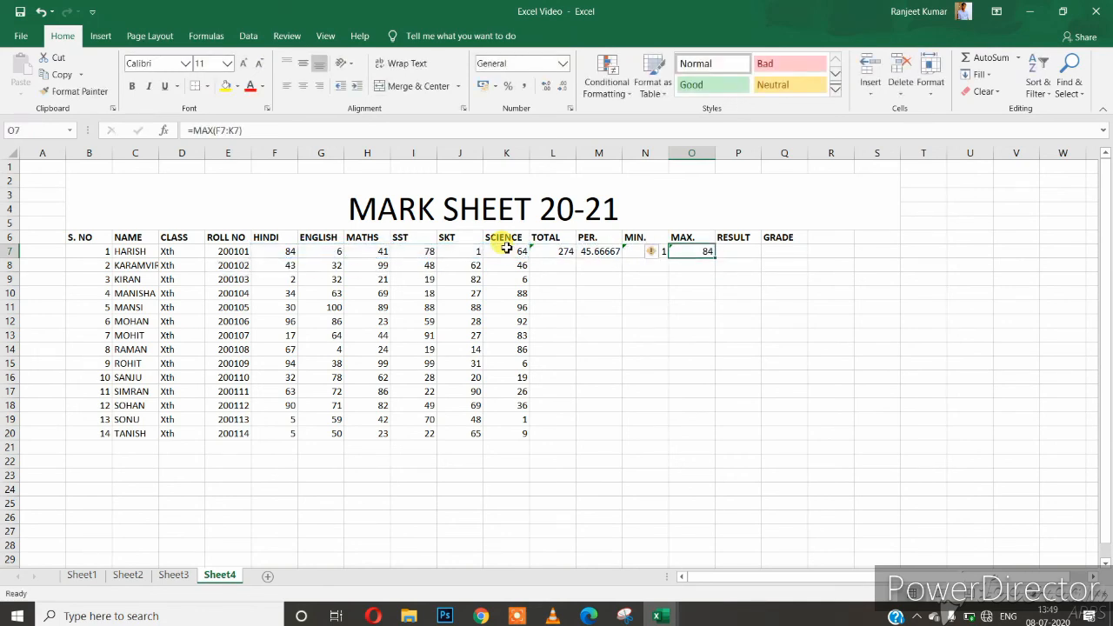
# Fill the total, percentage, minimum and maximum formulas from L7:O7 down to row 20 for all students
pyautogui.press('Right')
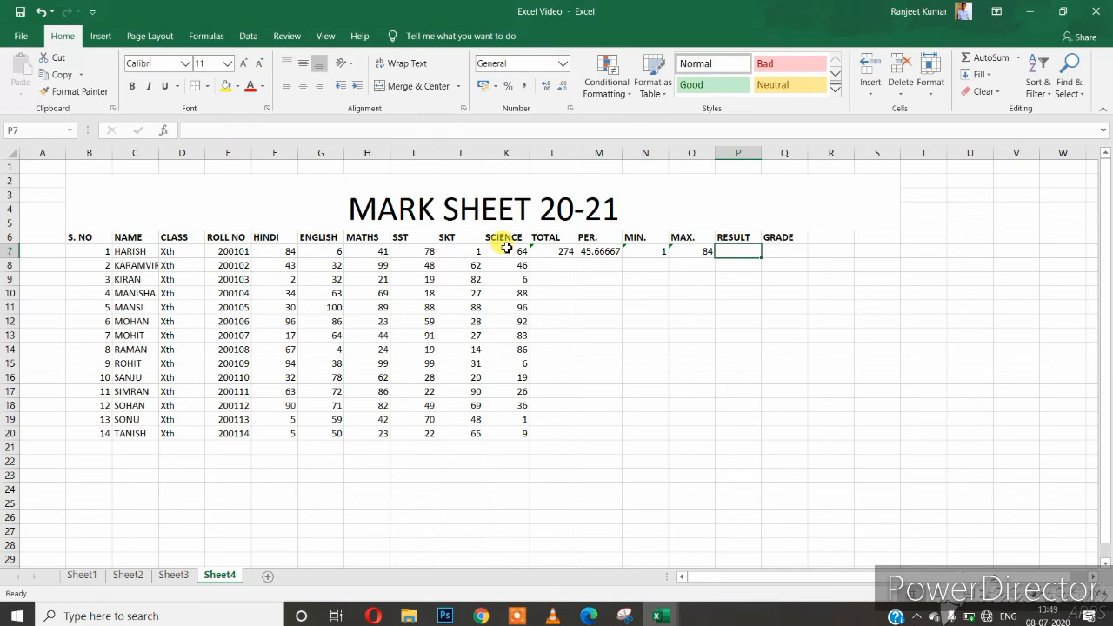
pyautogui.press('Right')
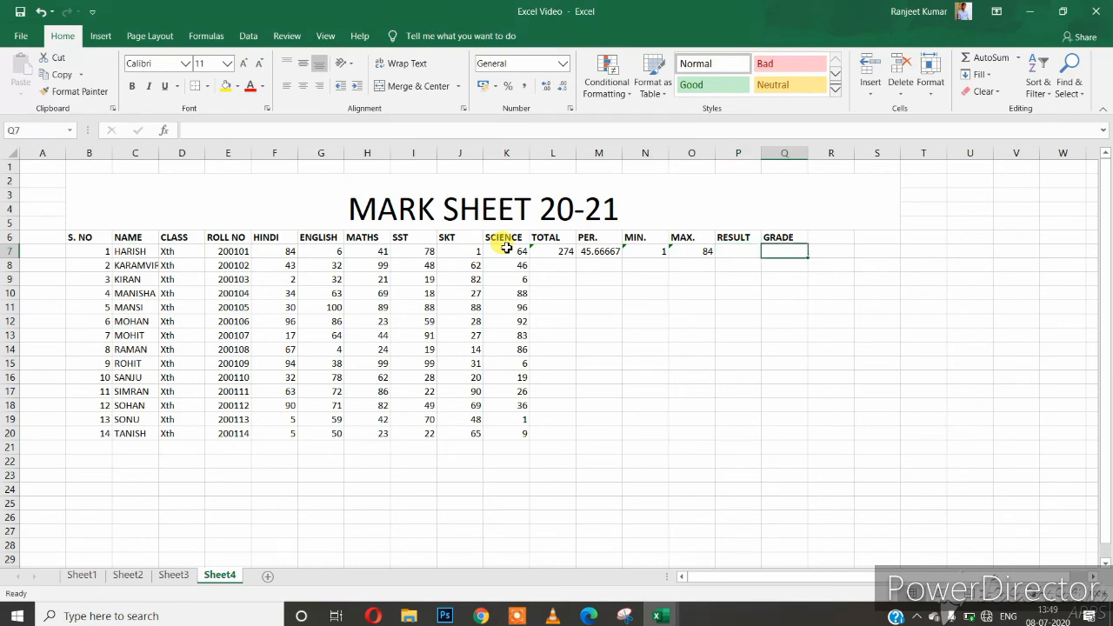
pyautogui.press('Left')
pyautogui.press('Left')
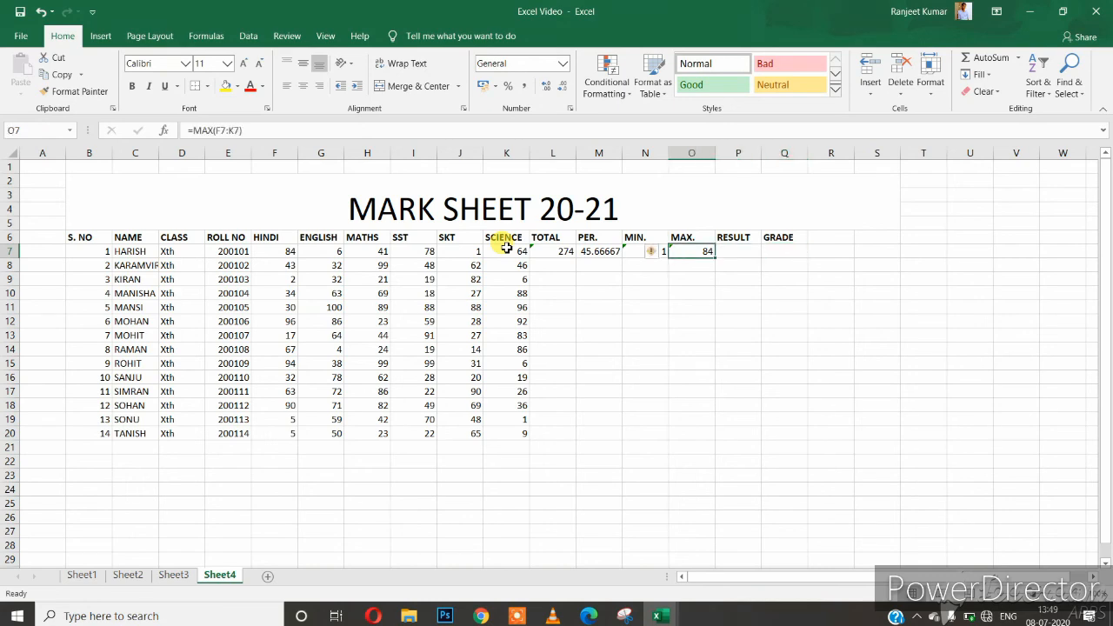
pyautogui.hotkey('shift', 'Left')
pyautogui.hotkey('shift', 'Left')
pyautogui.hotkey('shift', 'Left')
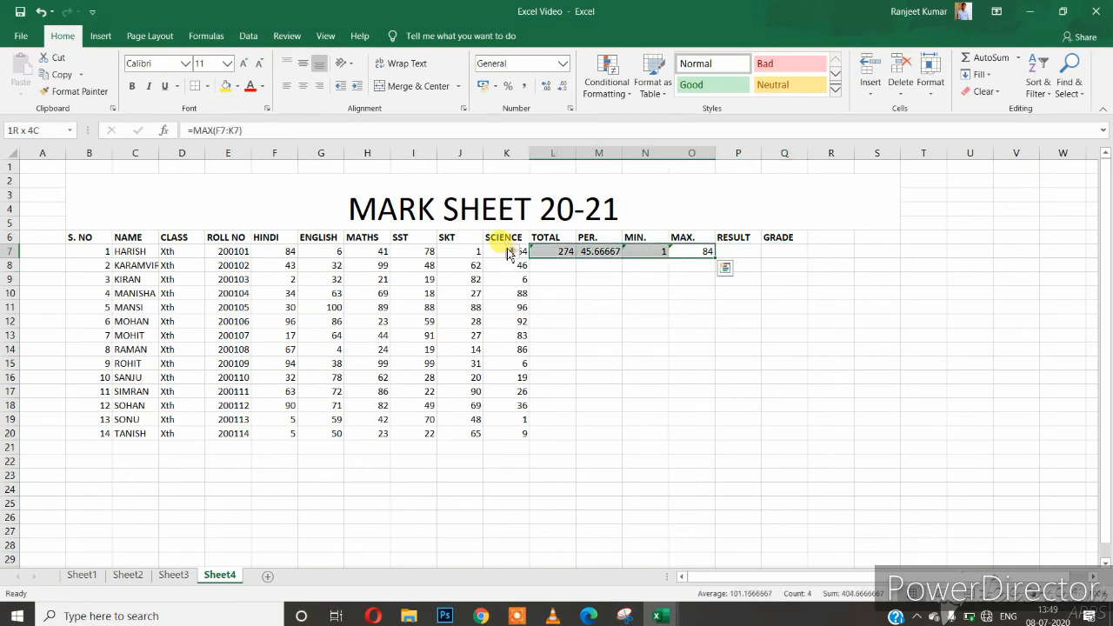
pyautogui.hotkey('shift', 'Down')
pyautogui.hotkey('shift', 'Down')
pyautogui.hotkey('shift', 'Down')
pyautogui.hotkey('shift', 'Down')
pyautogui.hotkey('shift', 'Down')
pyautogui.hotkey('shift', 'Down')
pyautogui.hotkey('shift', 'Down')
pyautogui.hotkey('shift', 'Down')
pyautogui.hotkey('shift', 'Down')
pyautogui.hotkey('shift', 'Down')
pyautogui.hotkey('shift', 'Down')
pyautogui.hotkey('shift', 'Down')
pyautogui.hotkey('shift', 'Down')
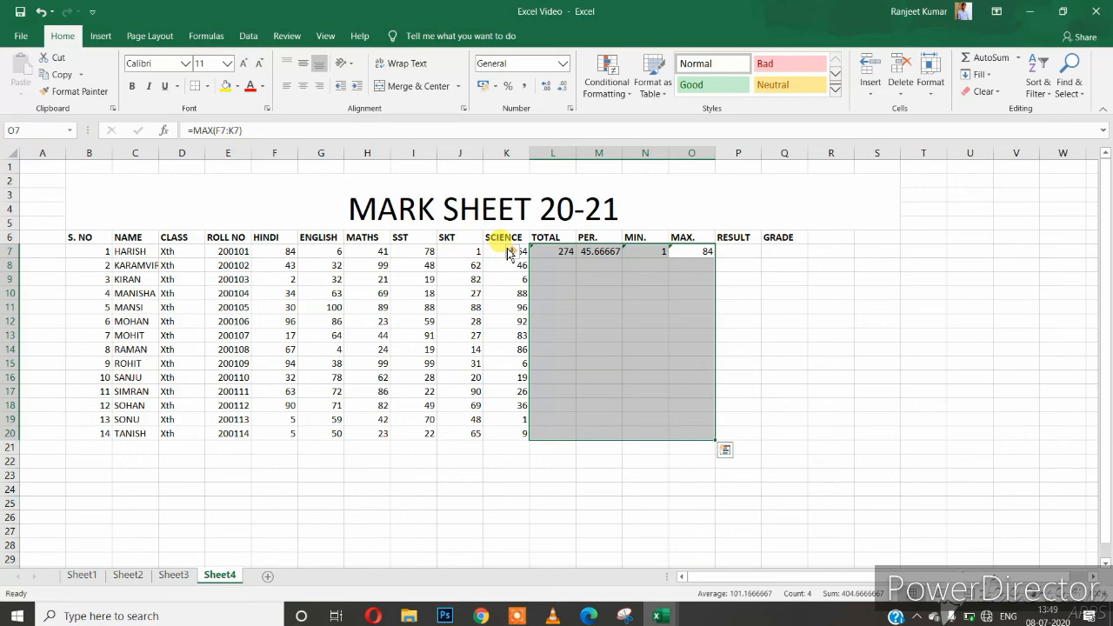
pyautogui.hotkey('ctrl', 'd')
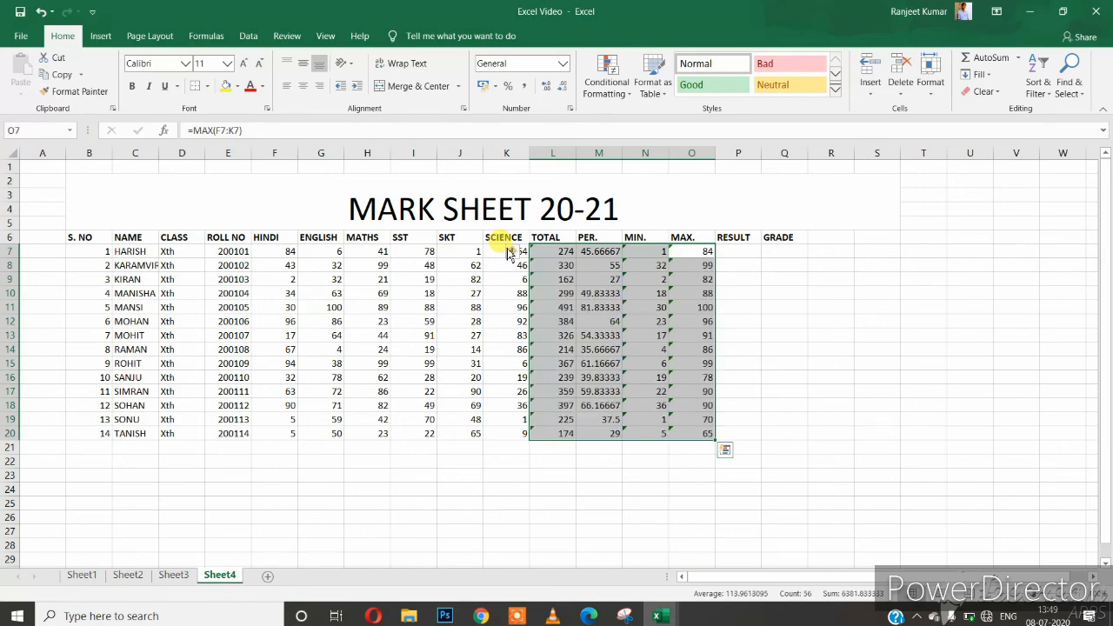
# Examine the column headings of the HDFC BANK and PRODUCT SHEET tables on Sheet1
pyautogui.click(130, 578)
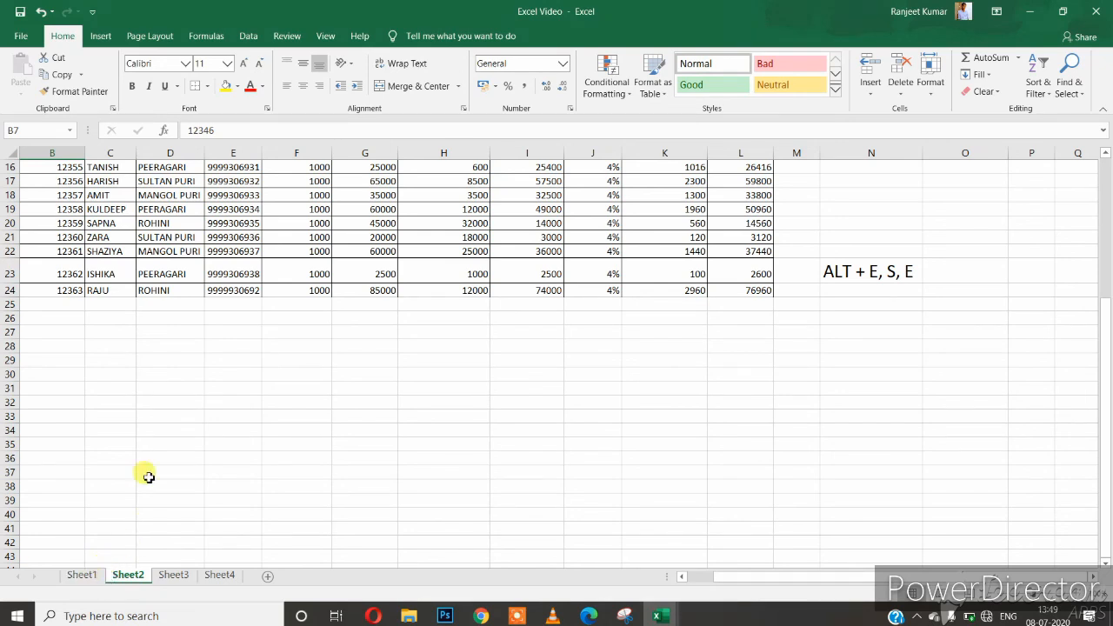
pyautogui.click(85, 574)
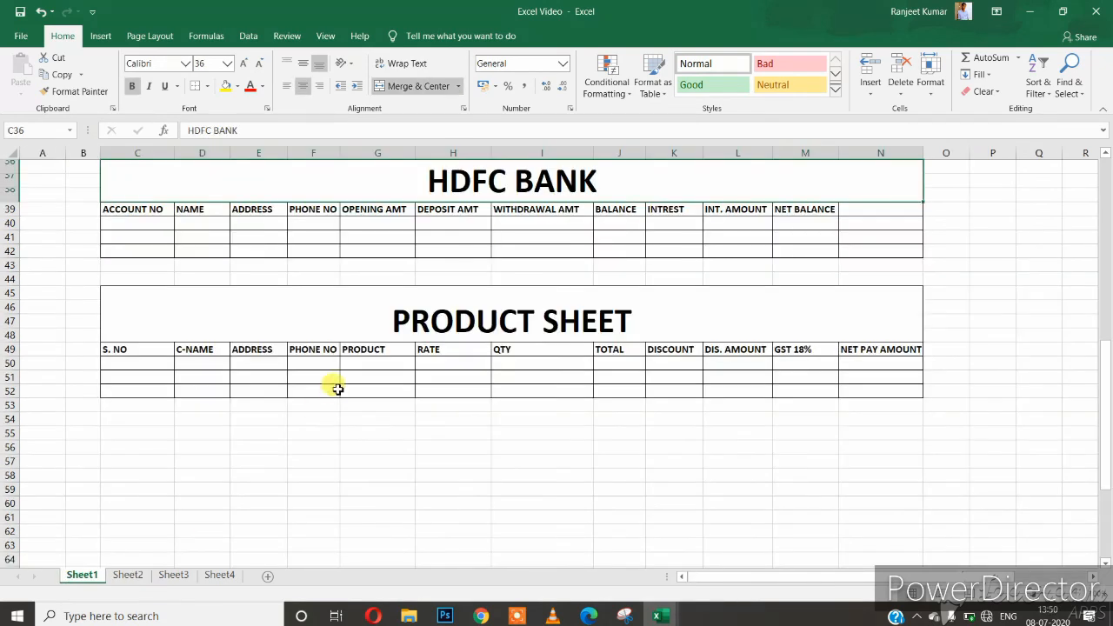
pyautogui.click(419, 242)
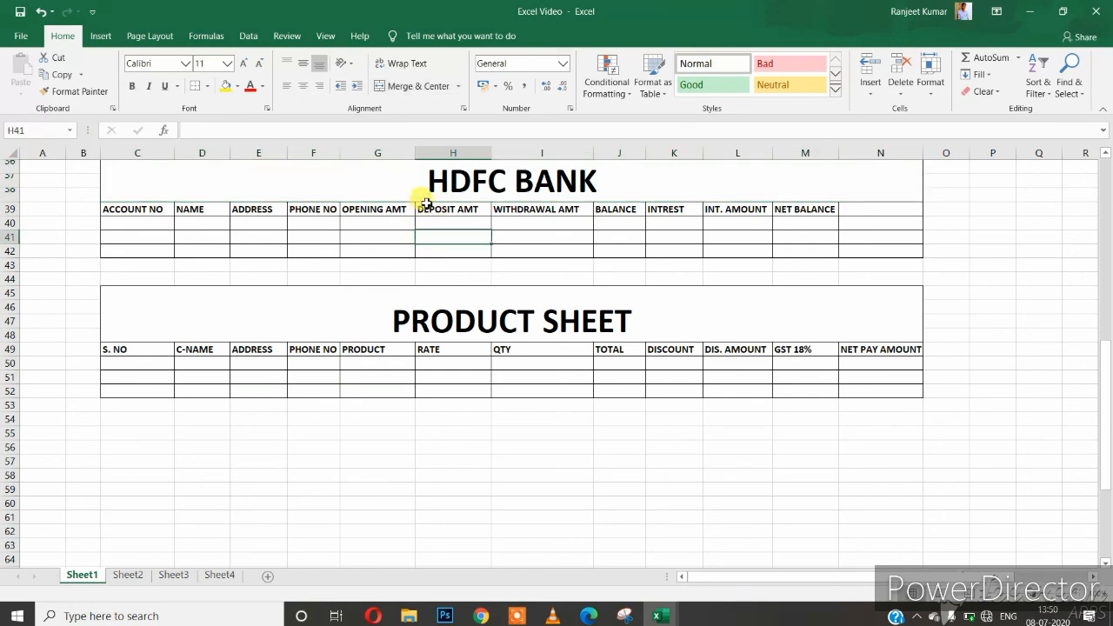
pyautogui.click(424, 191)
pyautogui.moveTo(130, 212); pyautogui.dragTo(798, 216)
pyautogui.click(791, 241)
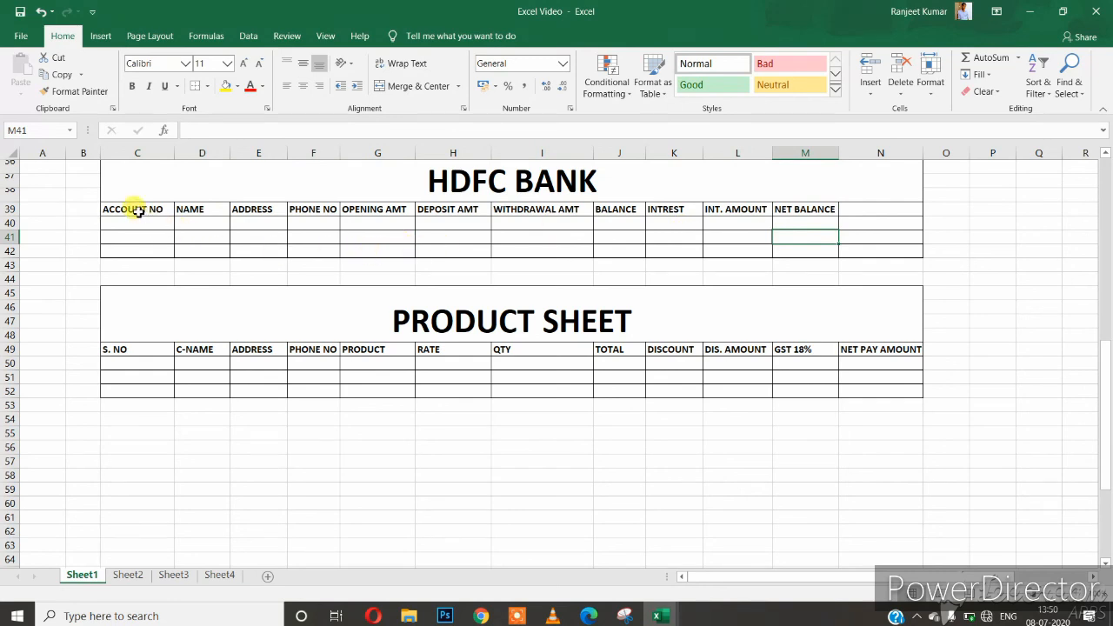
pyautogui.click(250, 313)
pyautogui.click(210, 362)
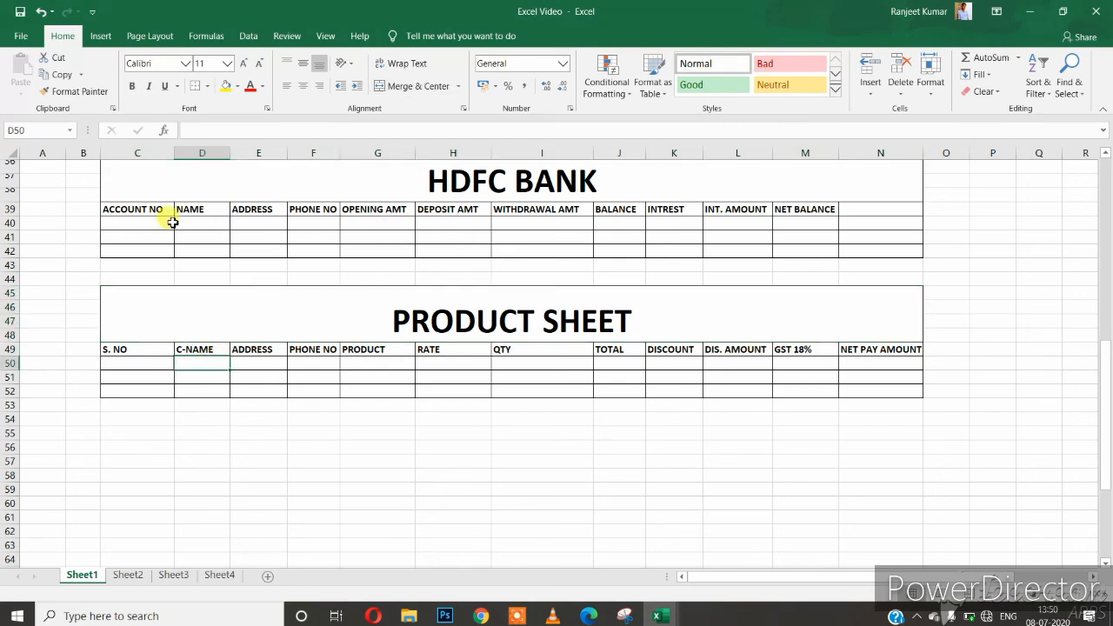
pyautogui.moveTo(115, 214); pyautogui.dragTo(833, 249)
pyautogui.click(982, 320)
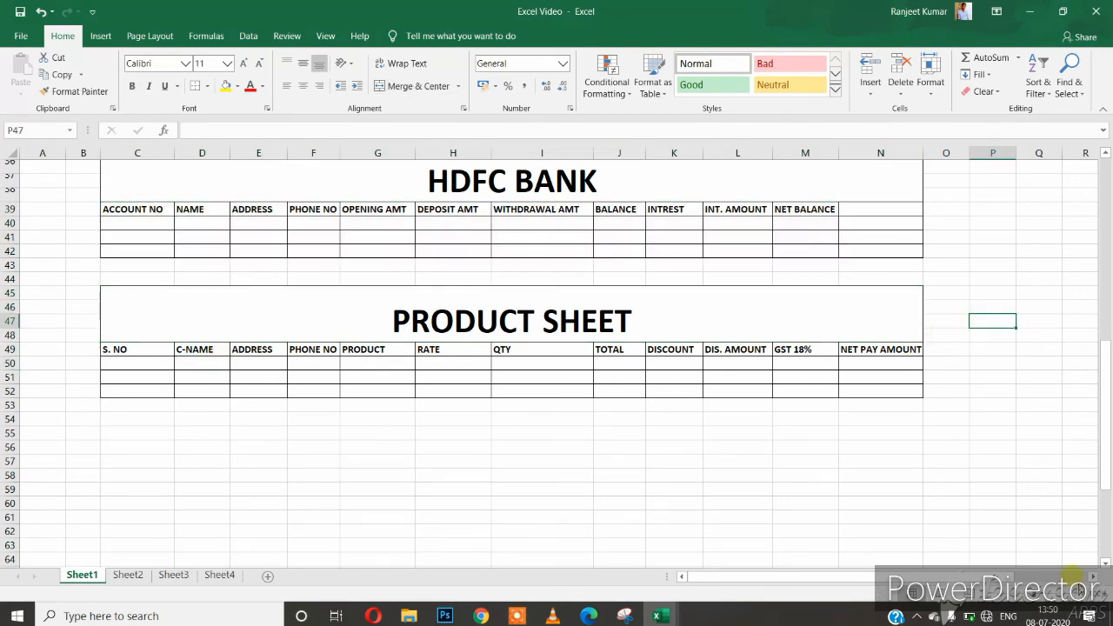
pyautogui.click(1081, 598)
pyautogui.click(1080, 598)
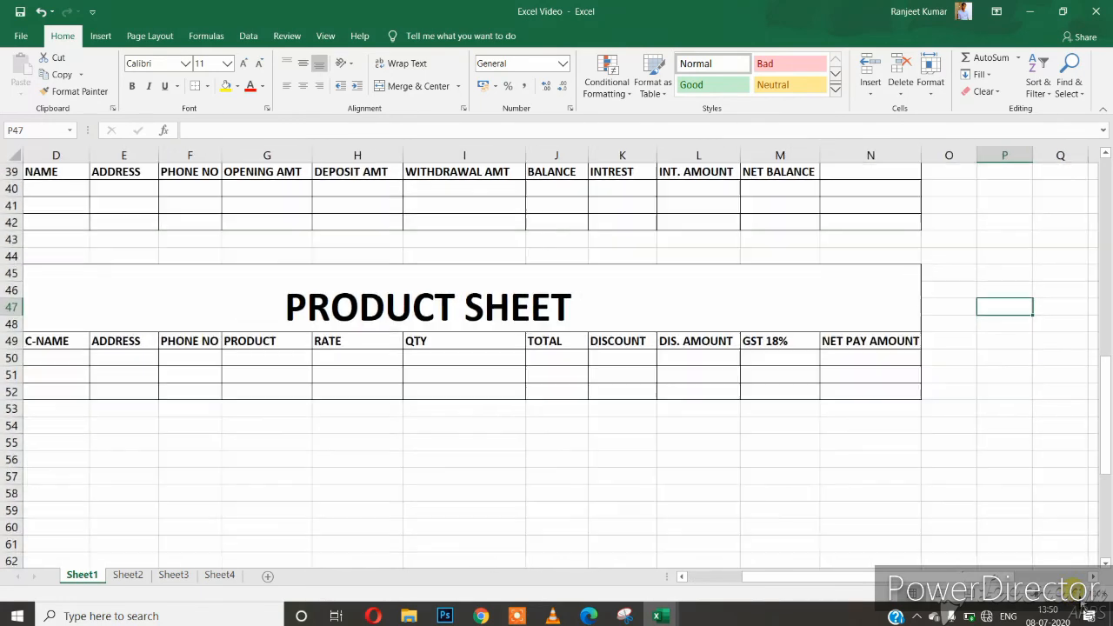
# Clear the leftover name and number in G34:H34 above the HDFC BANK table
pyautogui.click(681, 577)
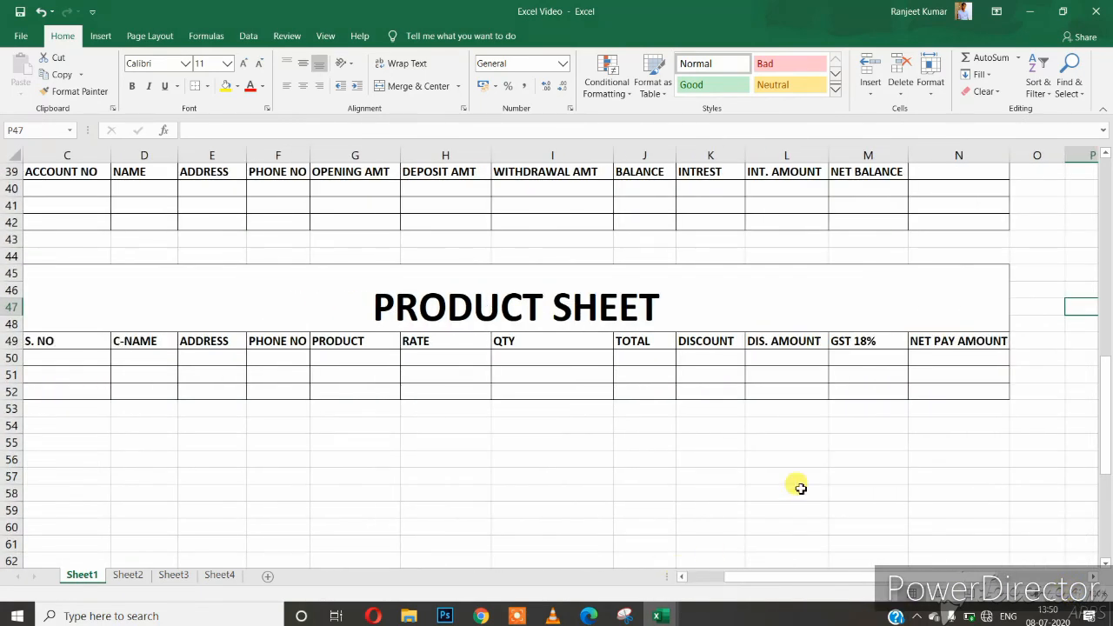
pyautogui.click(1106, 157)
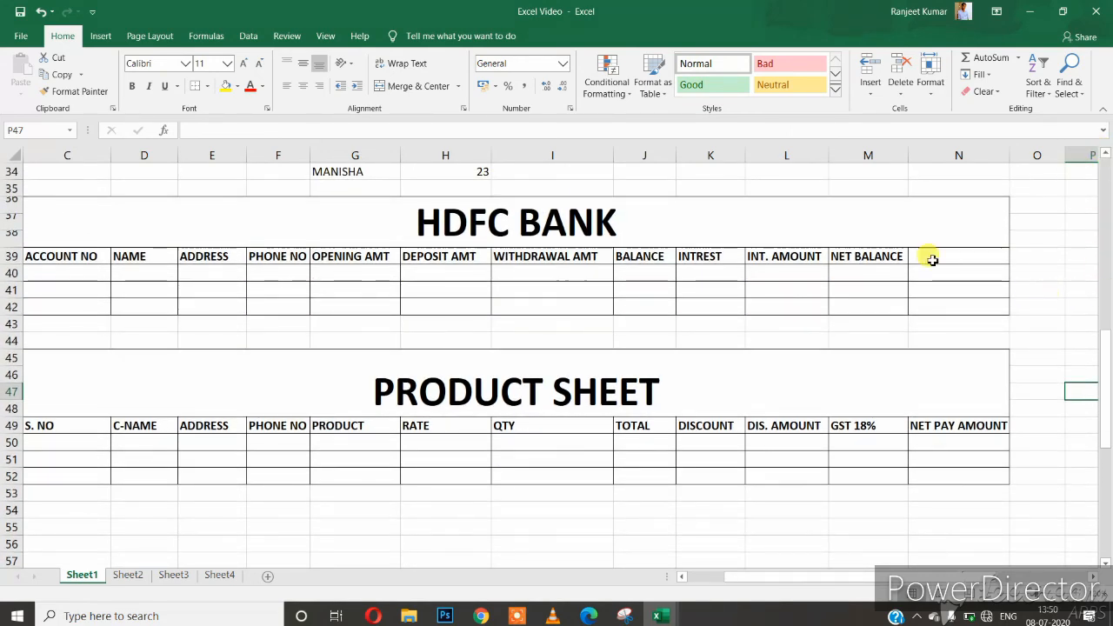
pyautogui.moveTo(393, 171); pyautogui.dragTo(461, 174)
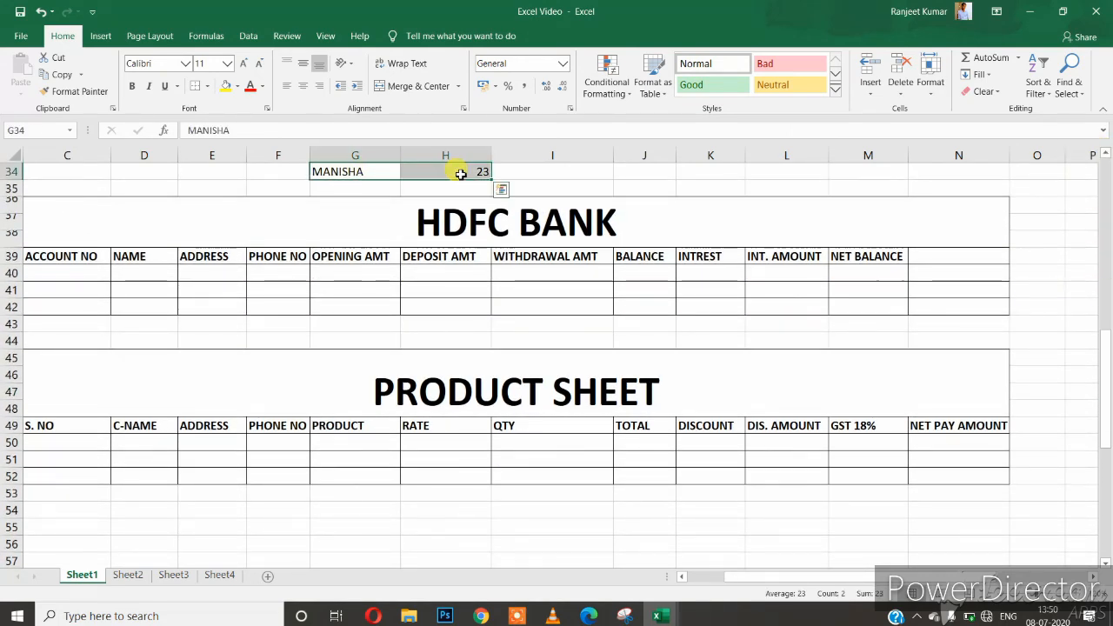
pyautogui.press('Delete')
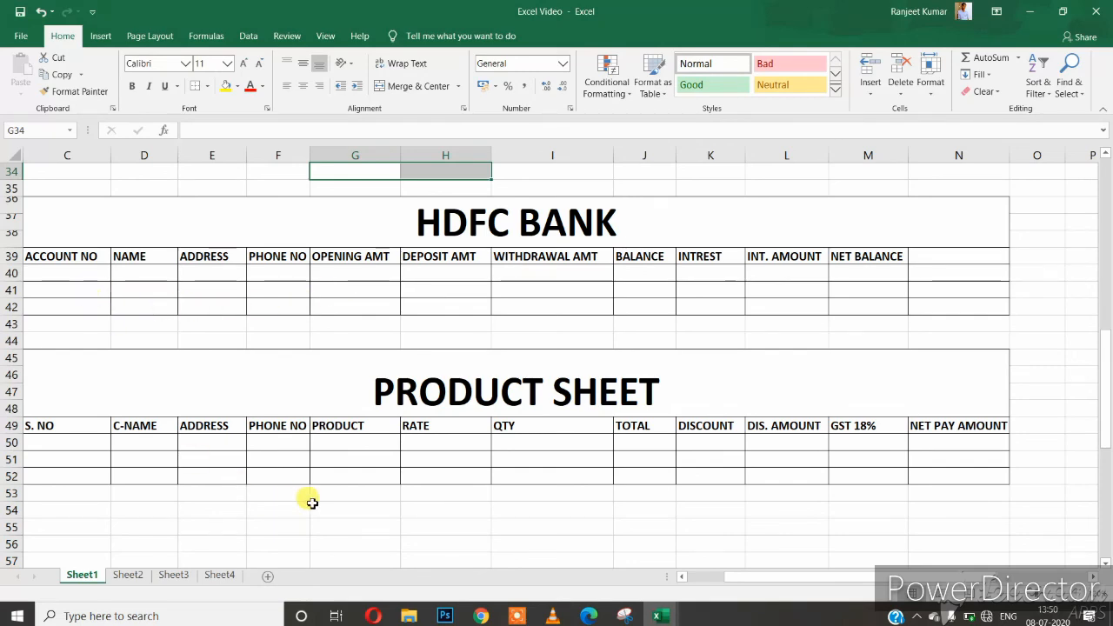
pyautogui.click(79, 490)
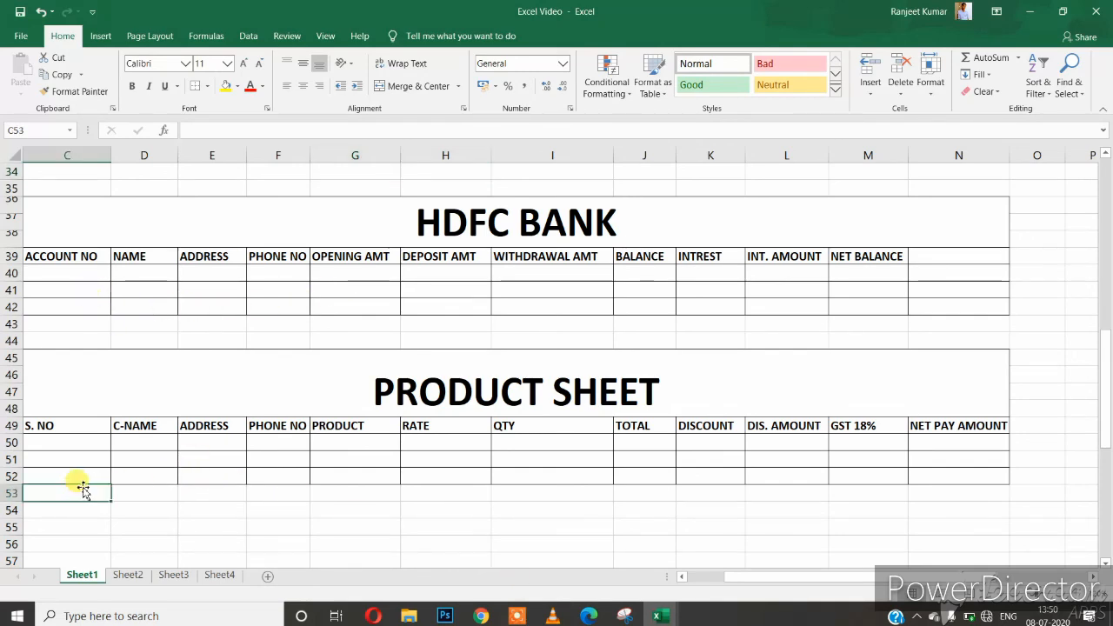
pyautogui.press('Left')
pyautogui.click(51, 459)
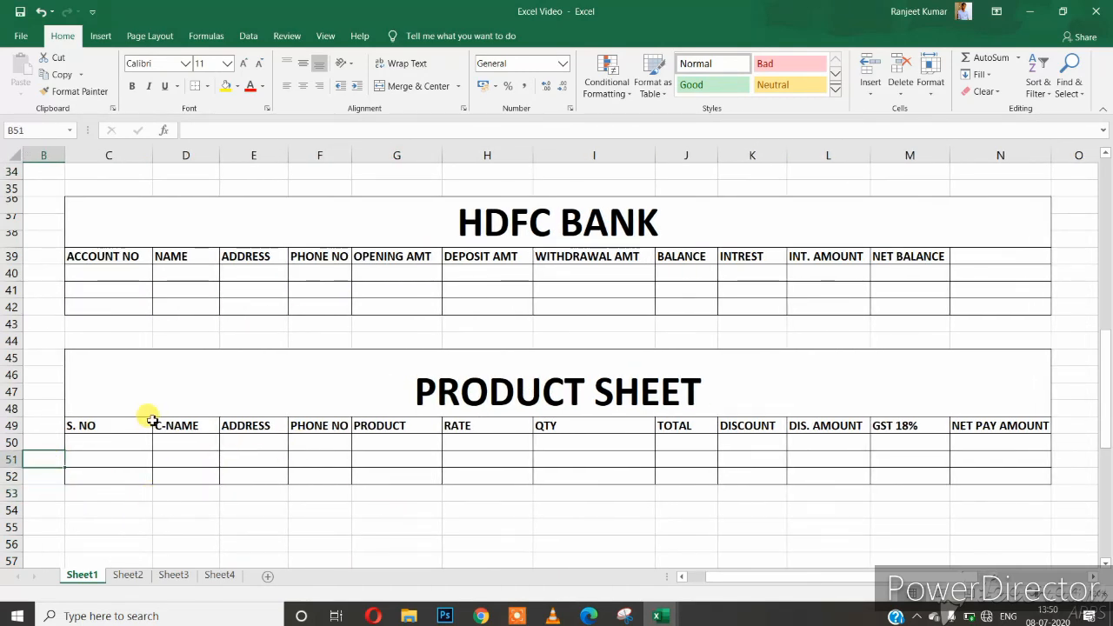